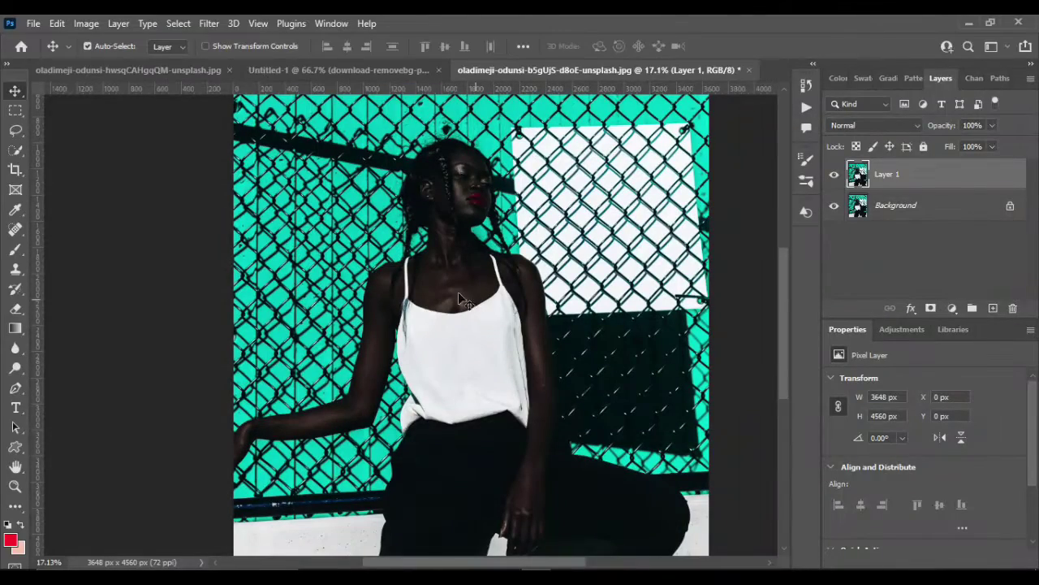
Remove the extra duplicate layer and duplicate the background into a fresh Layer 1
key("ctrl+e")
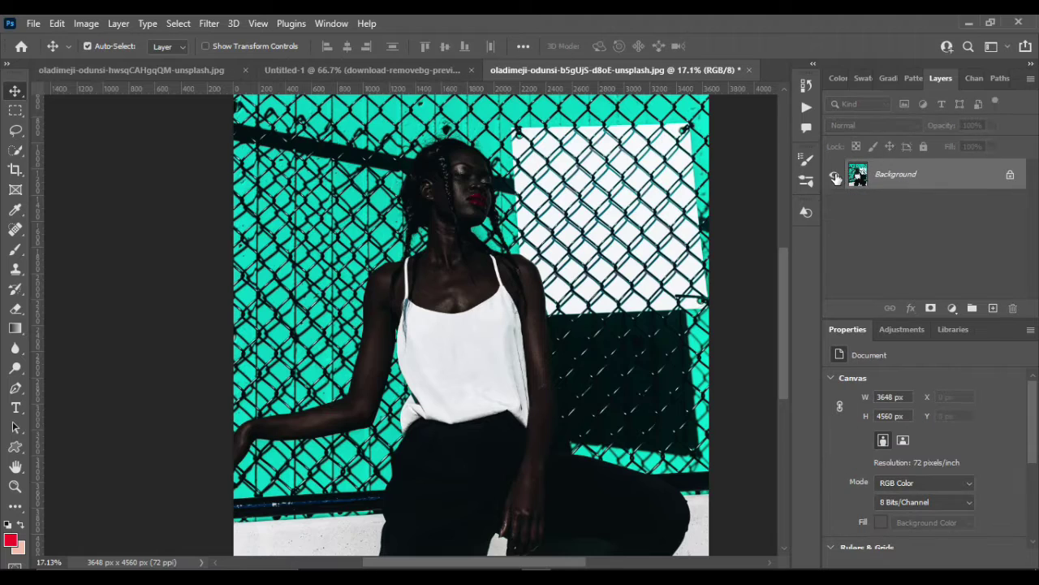
scroll(487, 431, "down", 1)
scroll(494, 434, "down", 5)
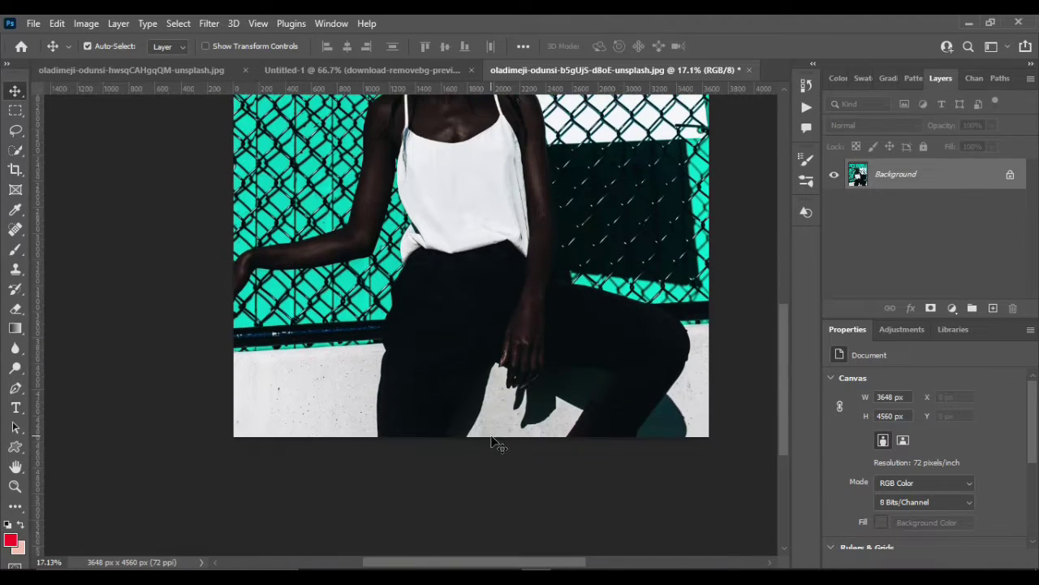
scroll(495, 443, "up", 4)
scroll(492, 443, "up", 1)
scroll(492, 442, "up", 1)
scroll(492, 441, "up", 2)
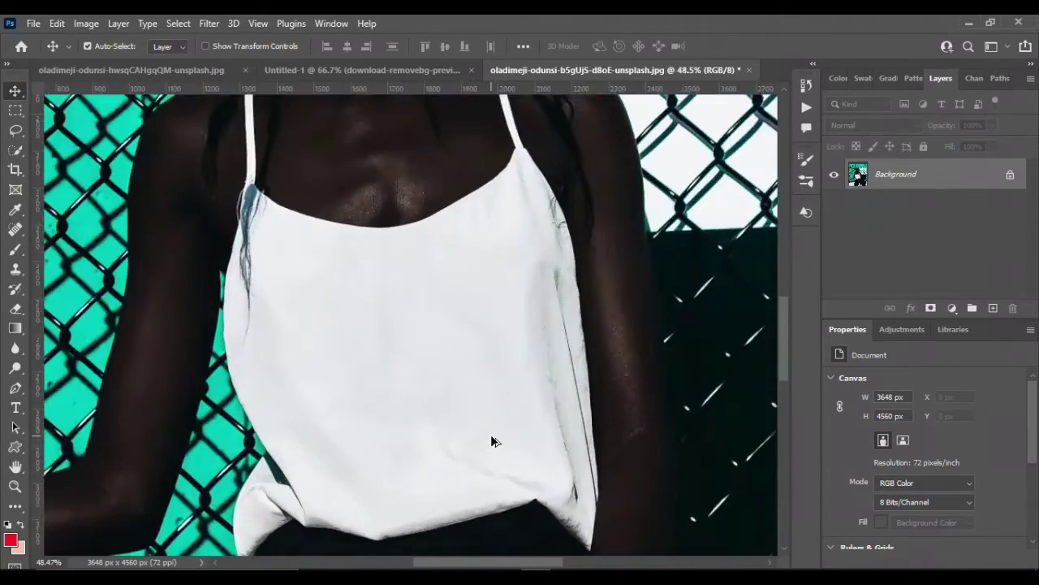
scroll(492, 441, "down", 3)
scroll(492, 441, "down", 2)
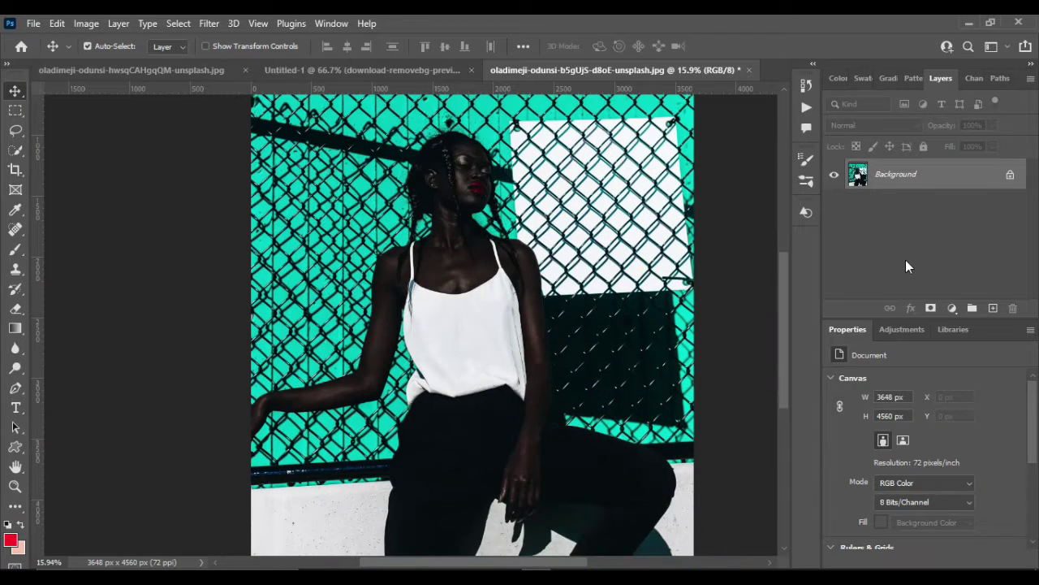
key("ctrl+j")
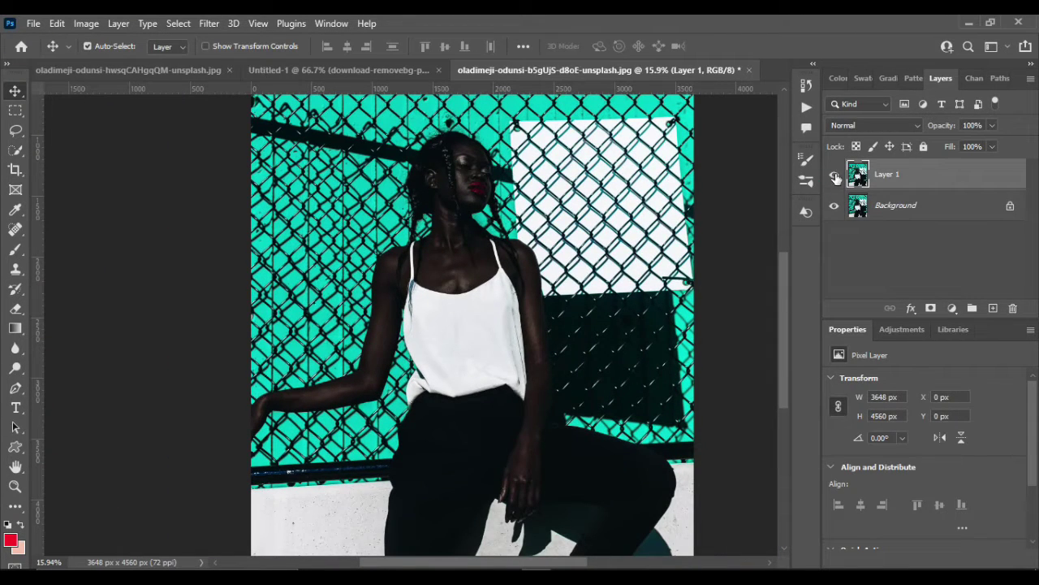
Lasso the model's face, neck, arms and hand, then add an empty Layer 2
left_click(15, 130)
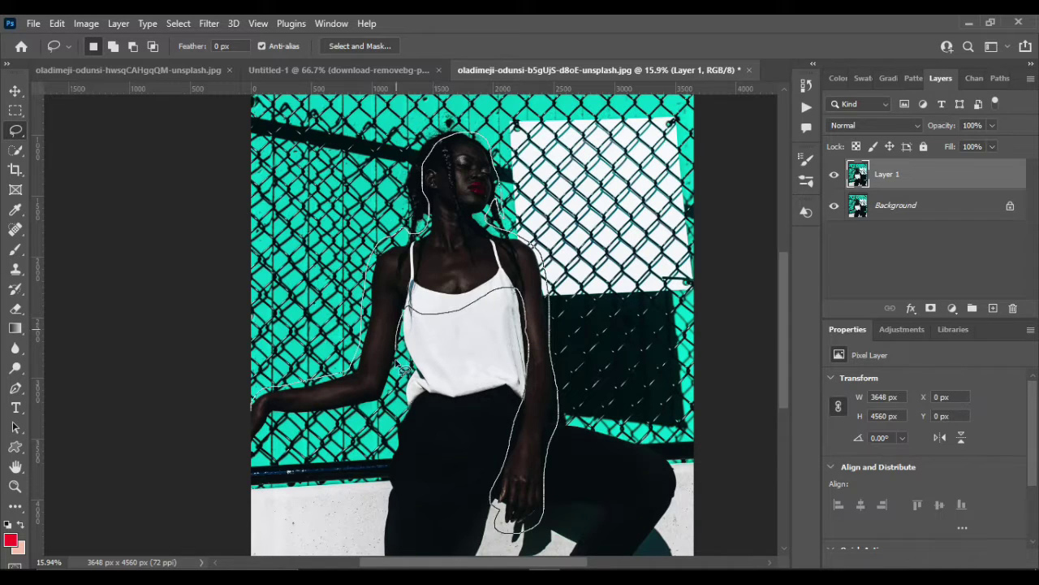
left_click_drag(262, 400, 256, 406)
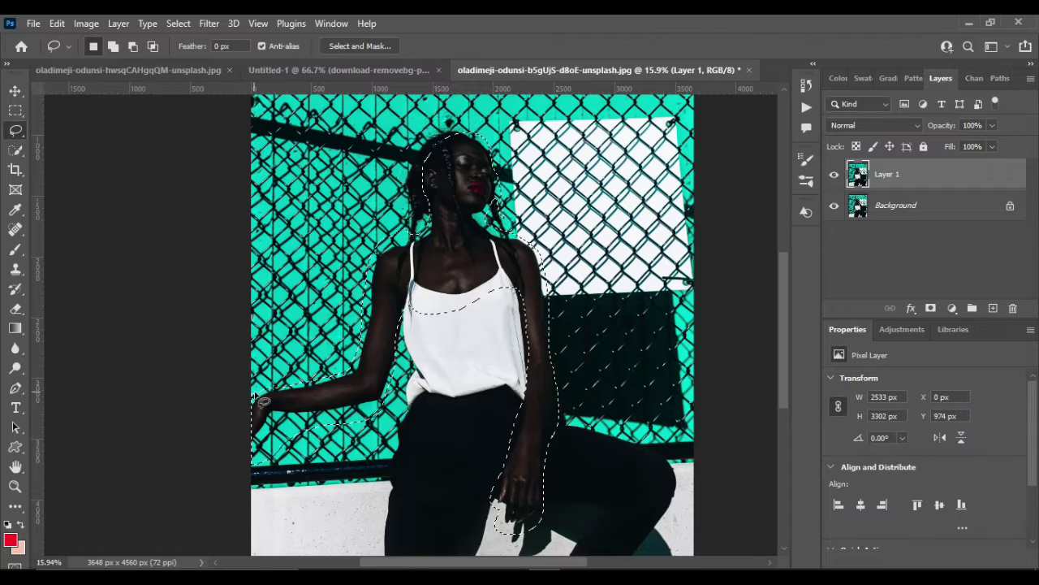
left_click(993, 308)
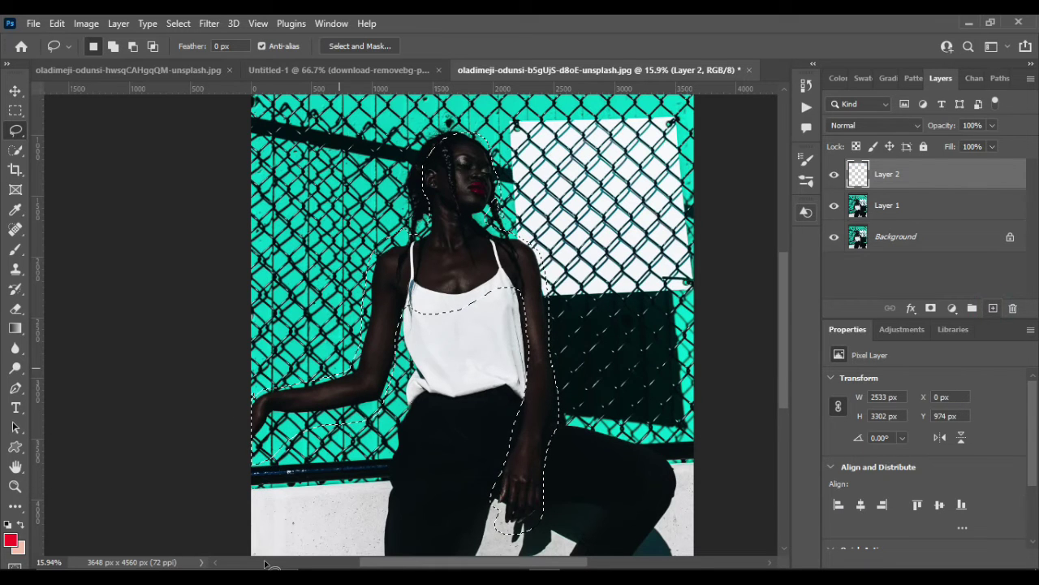
Fill the skin selection on Layer 2 with a light grey foreground colour
left_click(10, 539)
left_click(642, 157)
left_click(1007, 135)
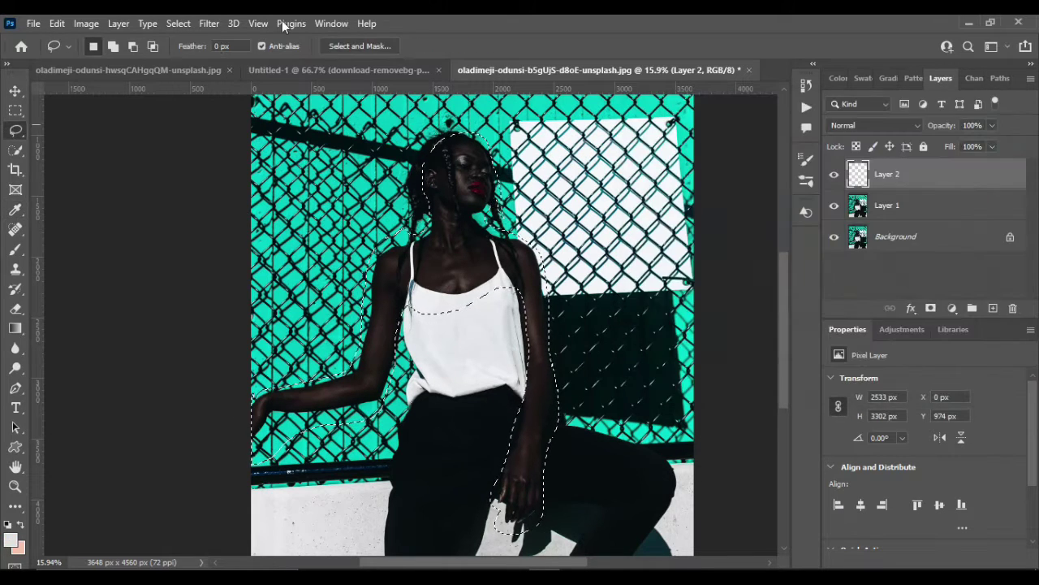
left_click(16, 93)
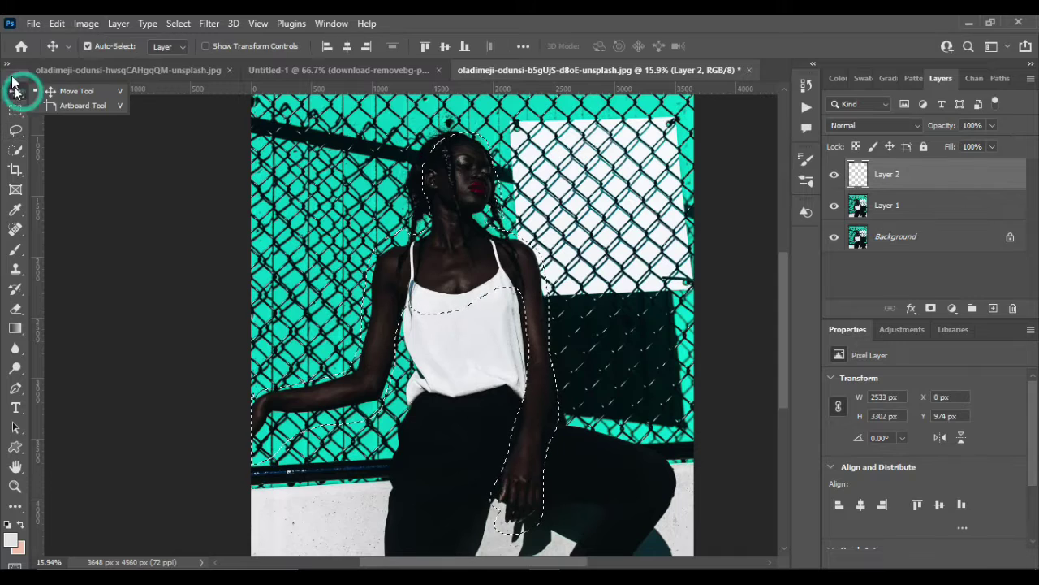
left_click(261, 340)
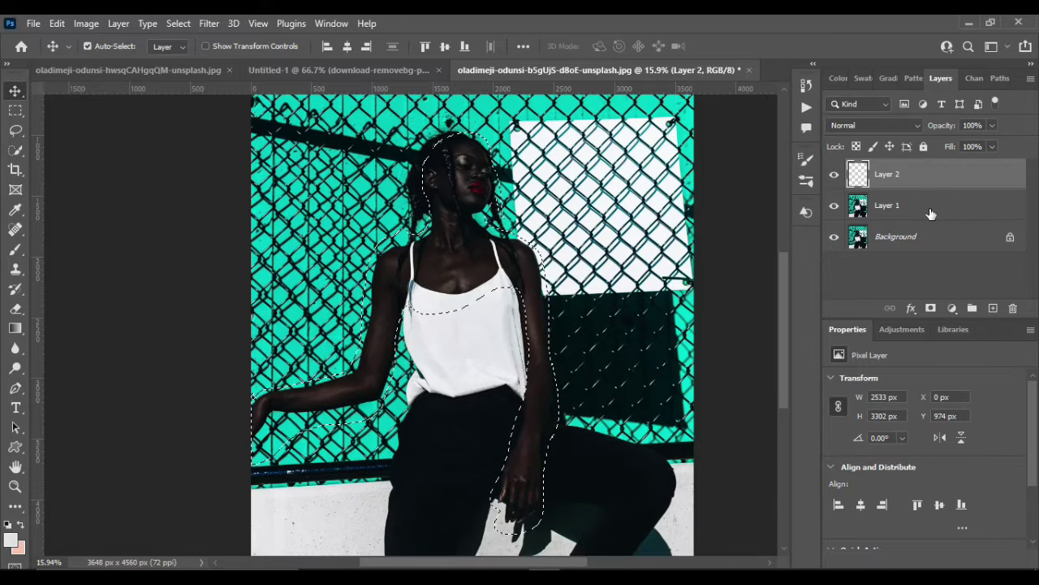
key("alt+BackSpace")
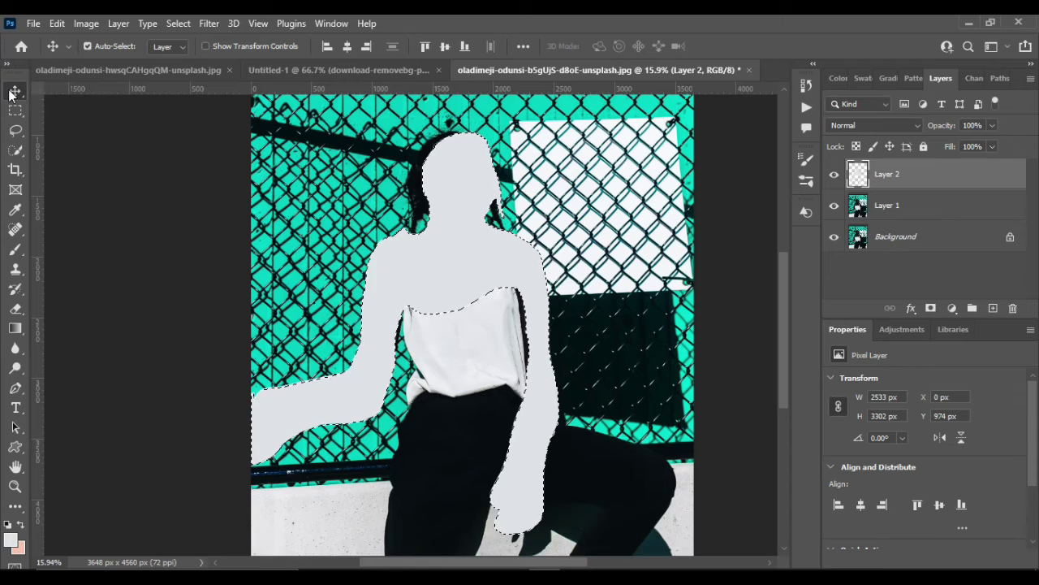
Refill the skin selection on Layer 2 with pure white
left_click(10, 540)
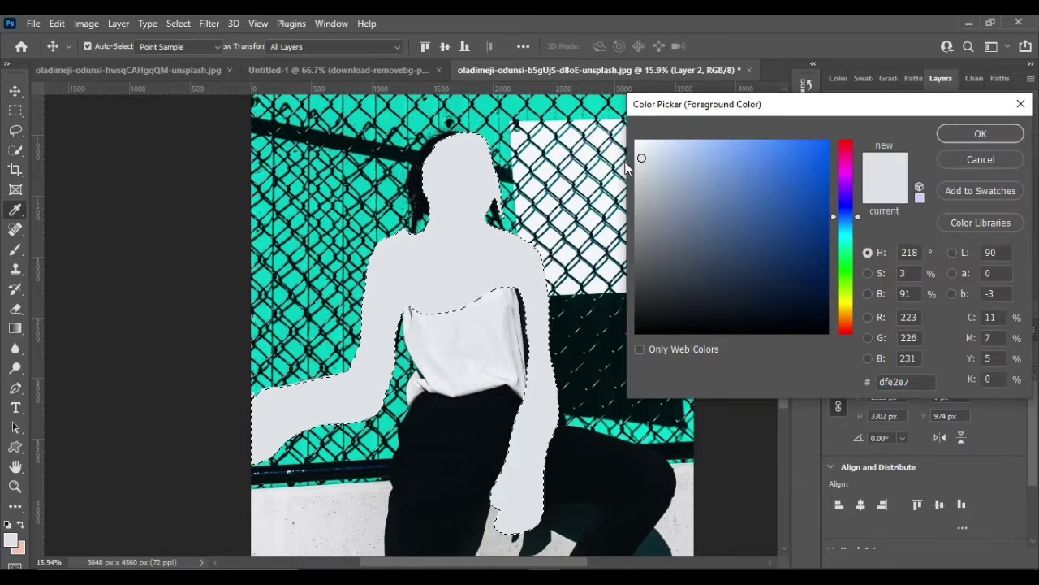
left_click(639, 142)
left_click(966, 133)
key("alt+BackSpace")
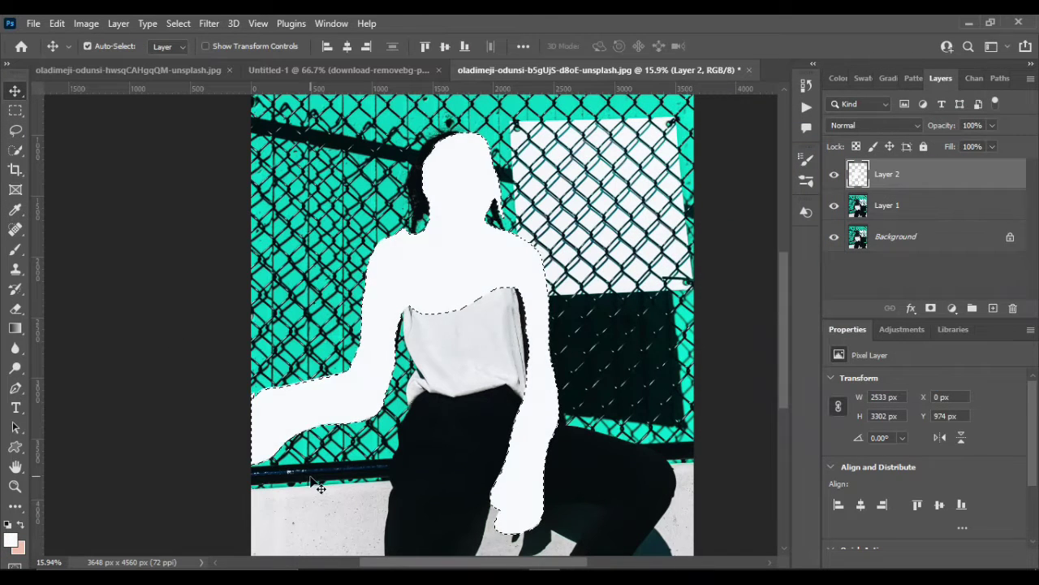
left_click(916, 125)
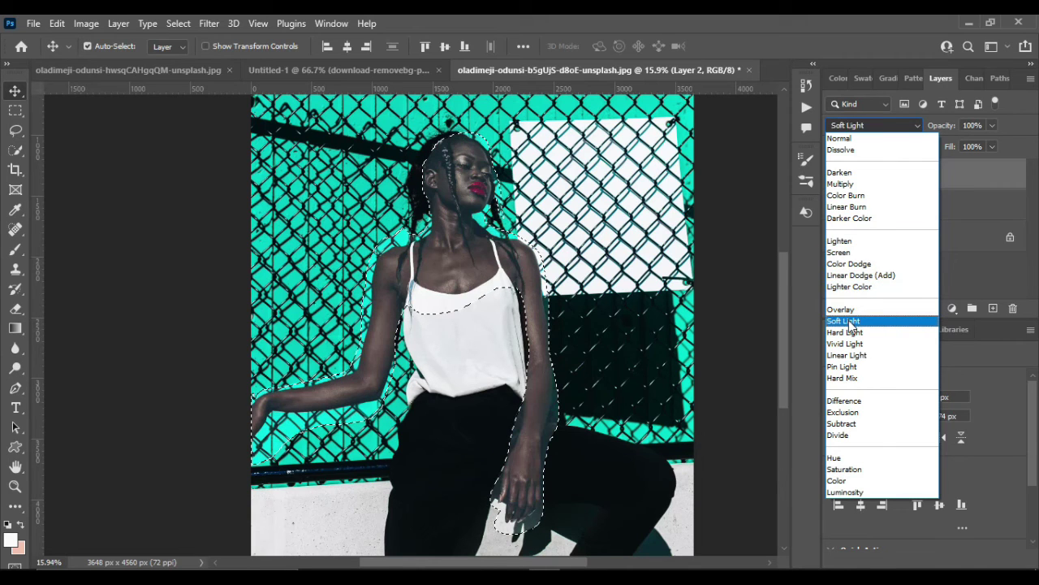
Fill the skin area with a peach colour and deselect
left_click(977, 279)
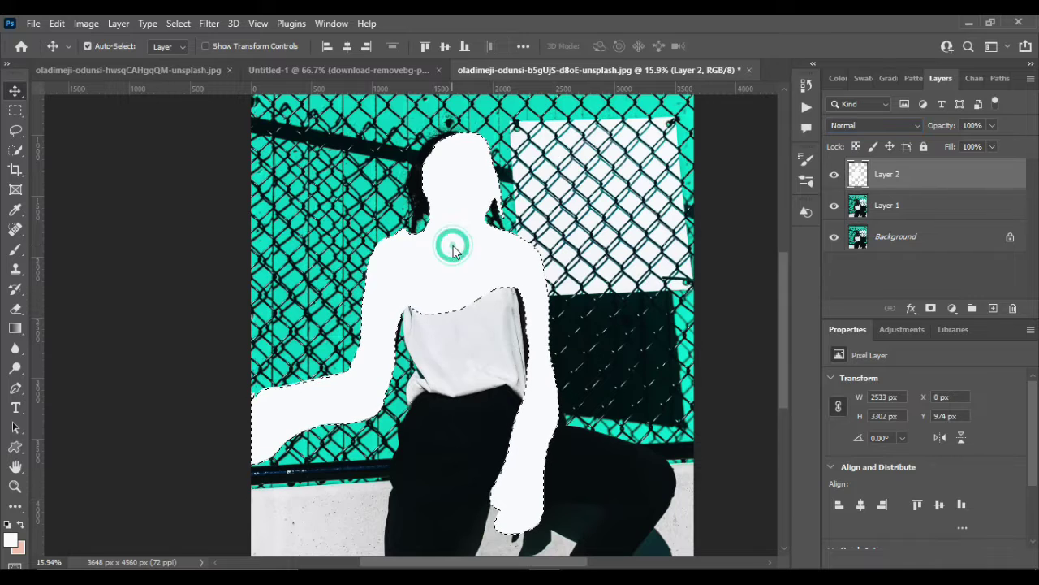
left_click(921, 176)
key("ctrl+BackSpace")
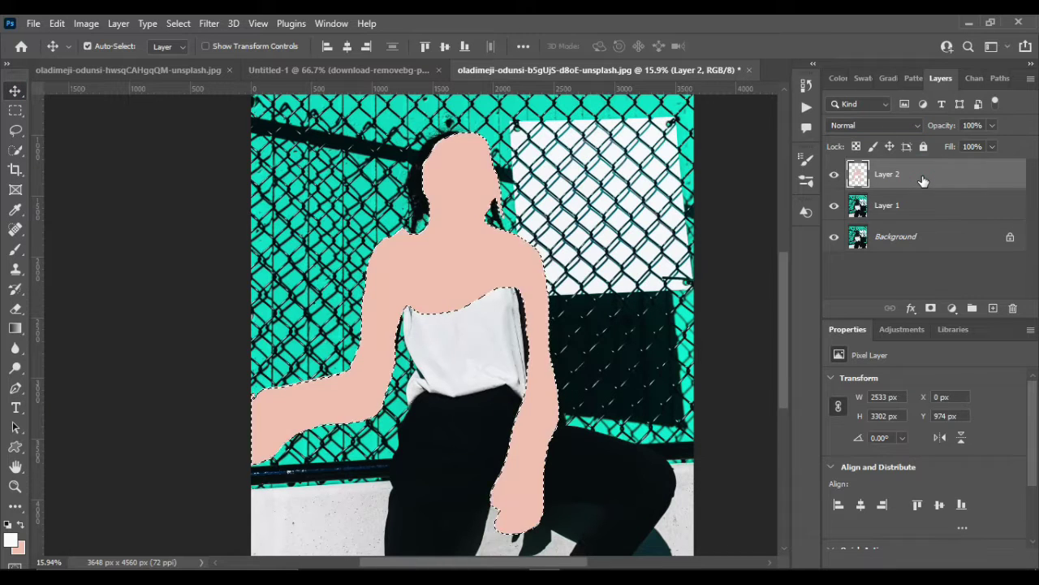
key("ctrl+d")
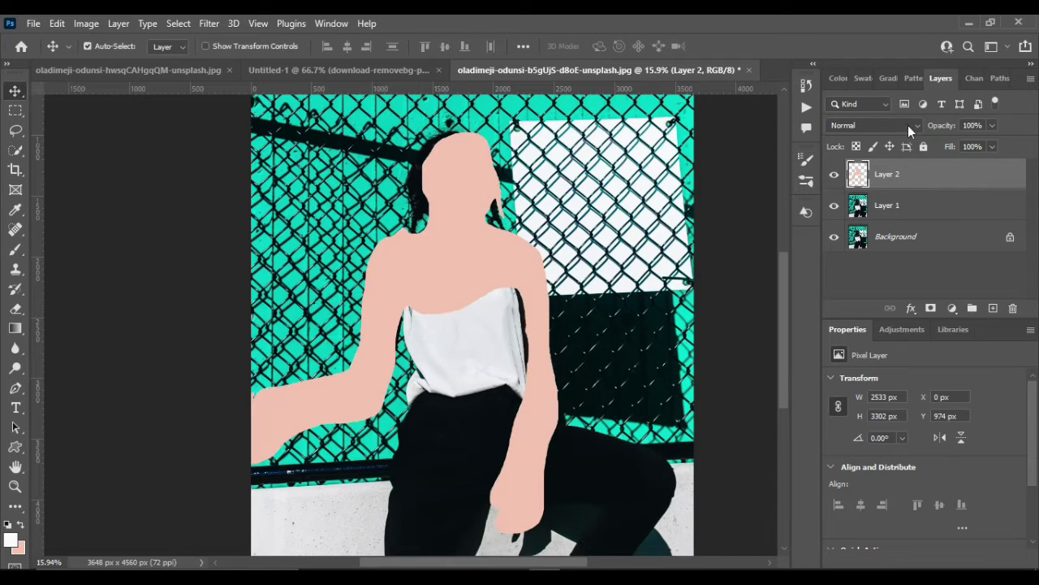
Set Layer 2 to Soft Light and duplicate it as Layer 2 copy
left_click(915, 127)
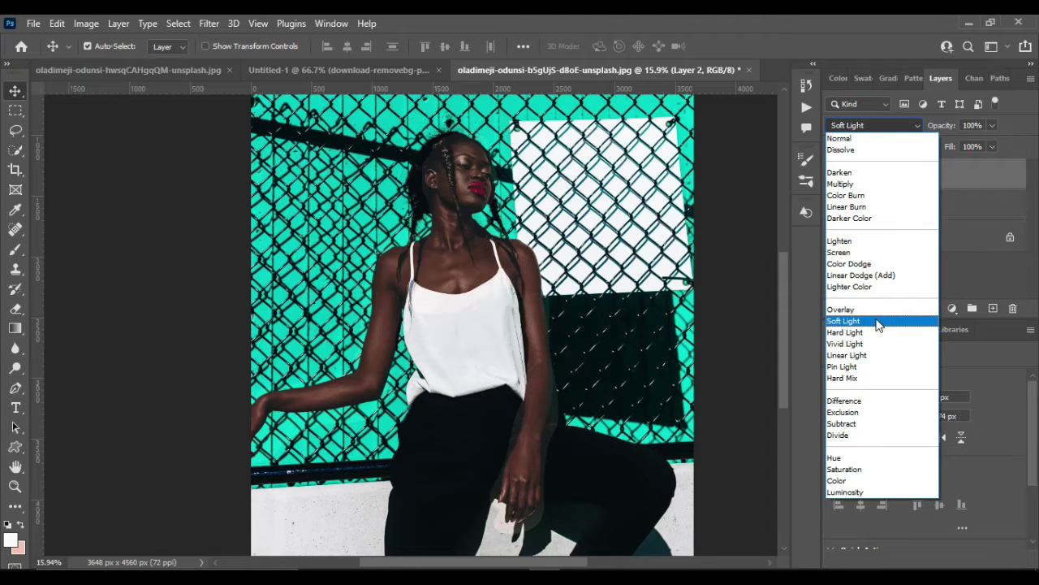
left_click(877, 323)
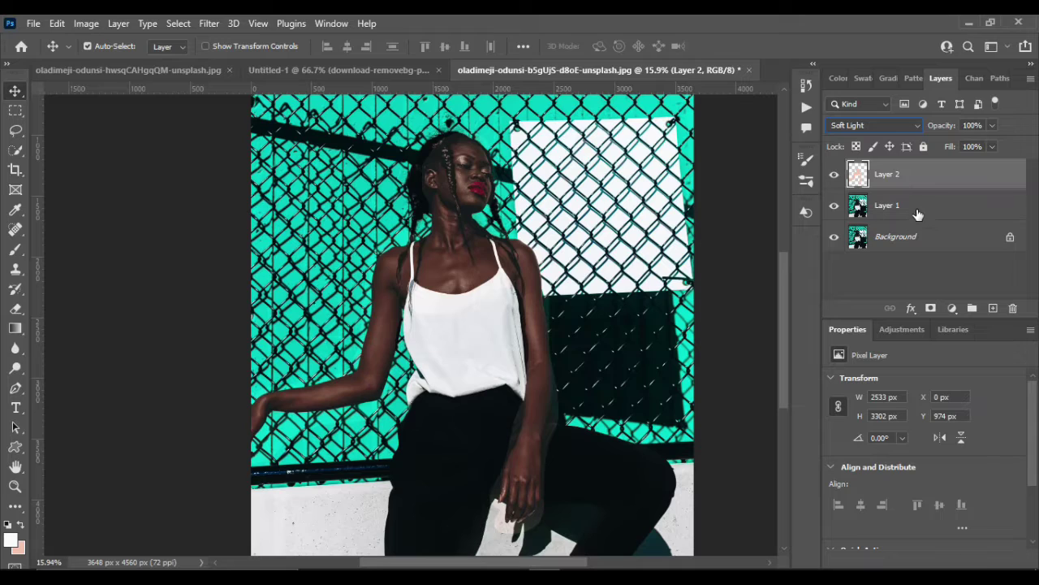
key("ctrl+j")
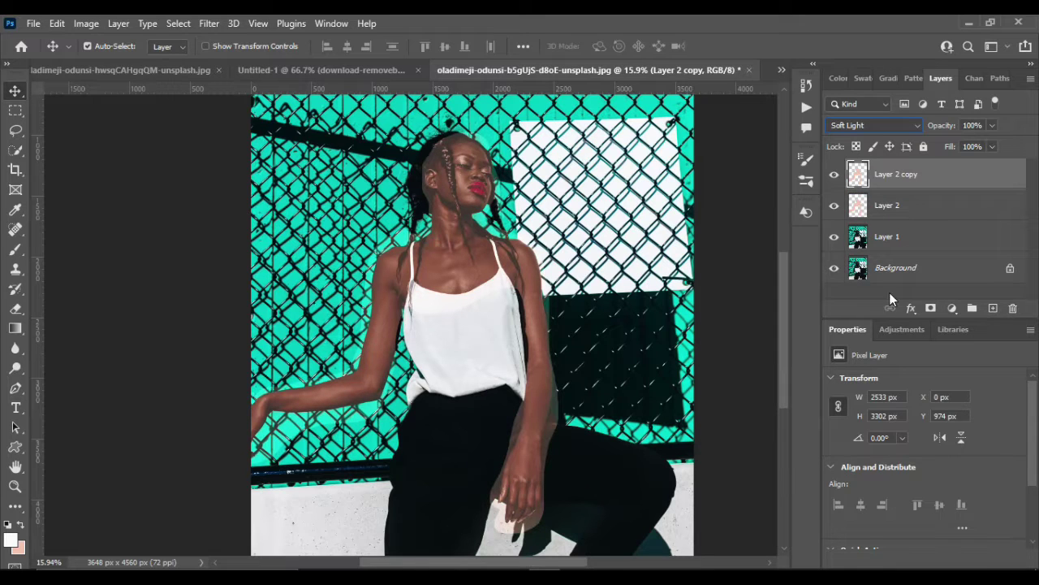
Select Layer 2 alone, hide Layer 2 copy, add a white mask, and set a 125 brush
left_click(942, 215, "ctrl")
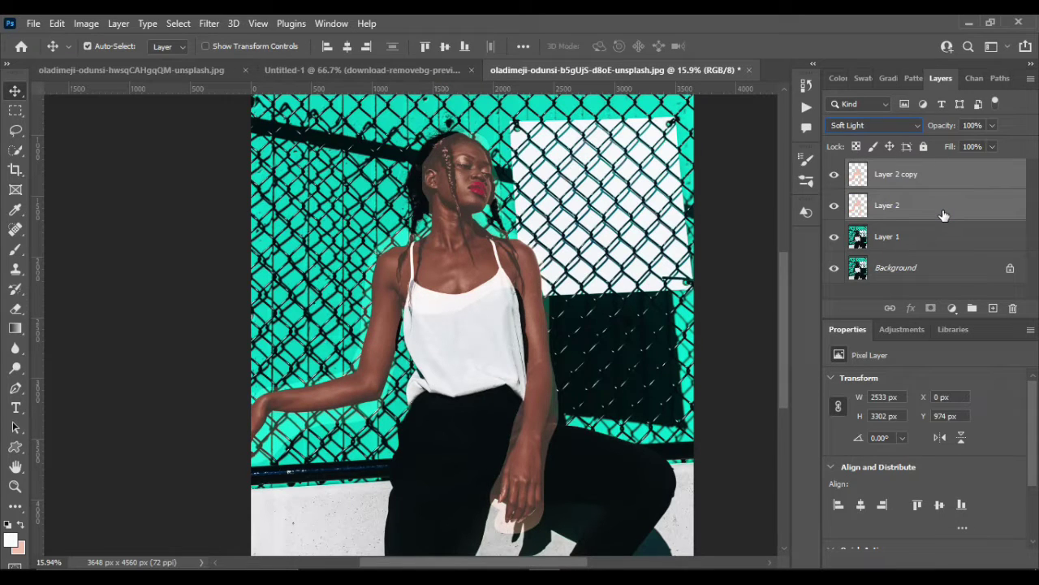
left_click(920, 205)
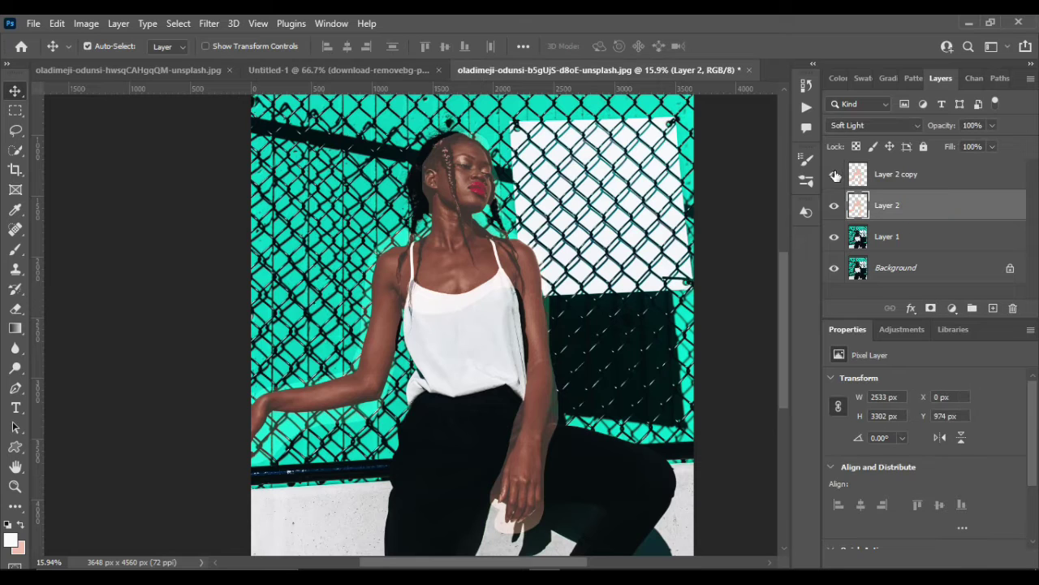
left_click(834, 174)
left_click(932, 309)
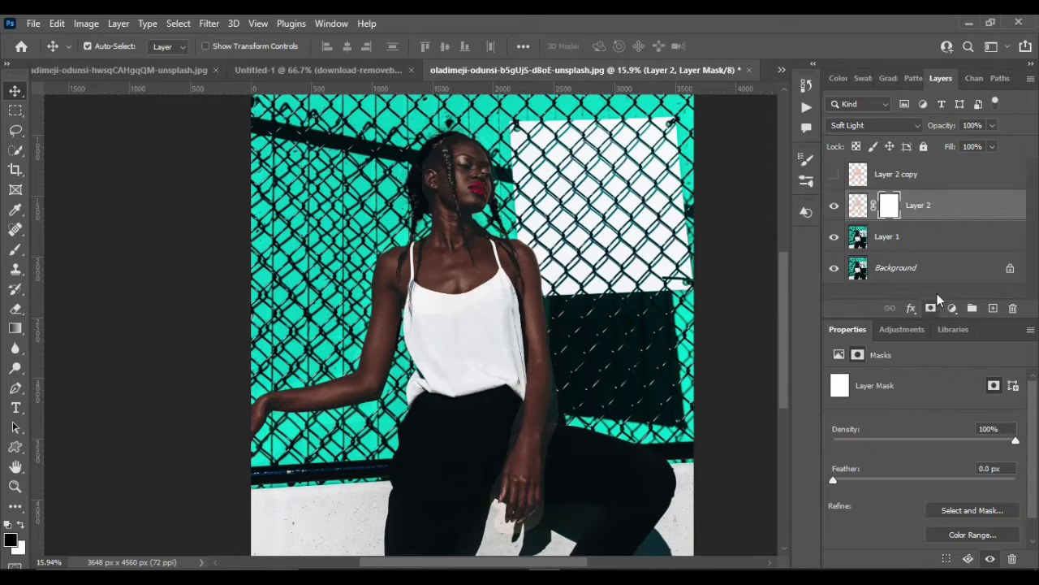
left_click(16, 249)
scroll(558, 311, "up", 2)
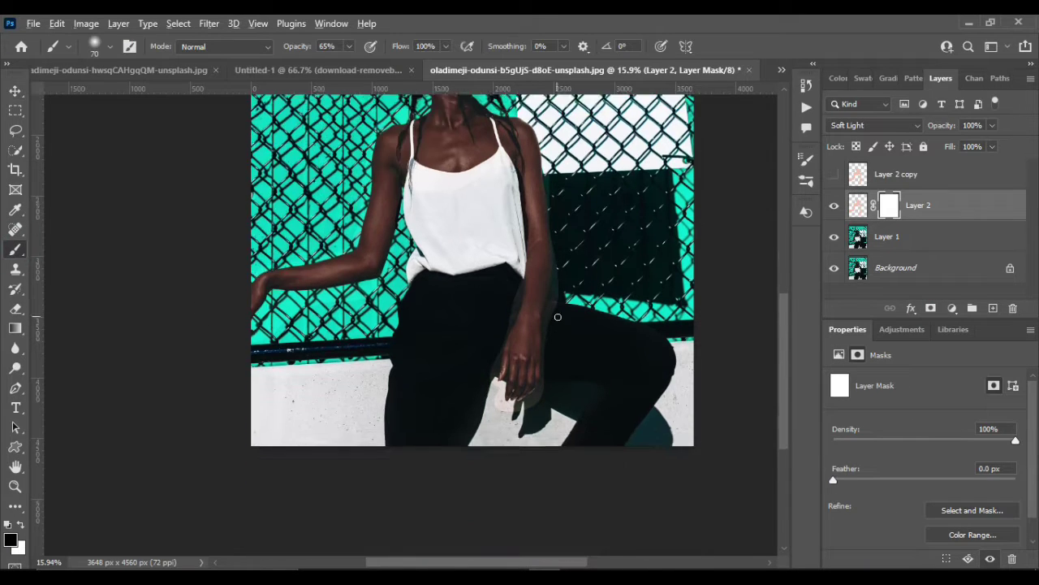
scroll(559, 312, "up", 2)
scroll(558, 315, "up", 1)
scroll(559, 317, "up", 1)
scroll(559, 317, "down", 3)
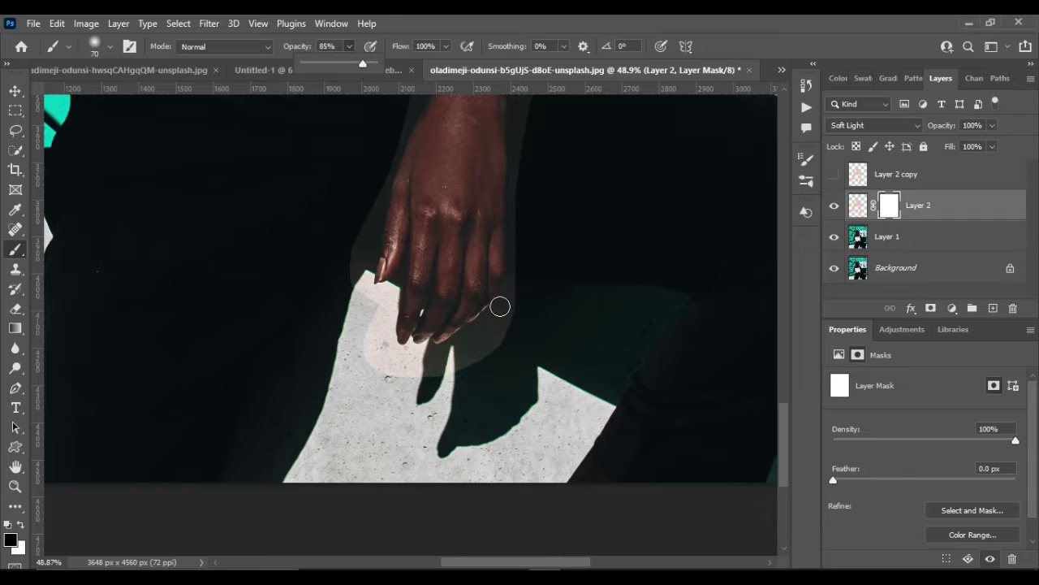
key("bracketright")
key("bracketright")
key("bracketright")
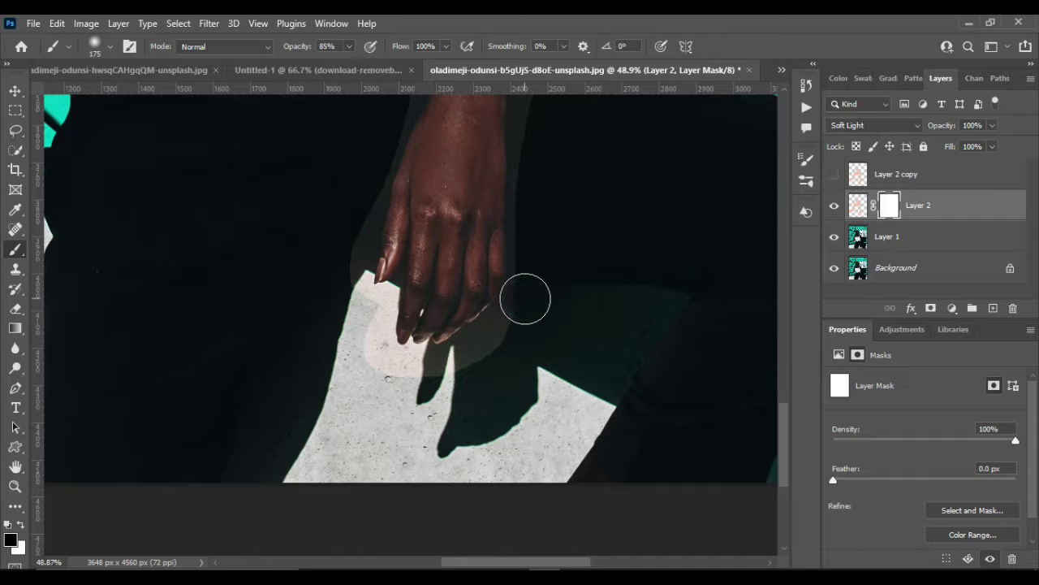
key("bracketleft")
key("bracketleft")
Paint the mask black over the light halo around the fingers and both sides of the hand
mouse_move(525, 297)
left_mouse_down()
mouse_move(439, 361)
mouse_move(371, 336)
mouse_move(439, 375)
left_mouse_up()
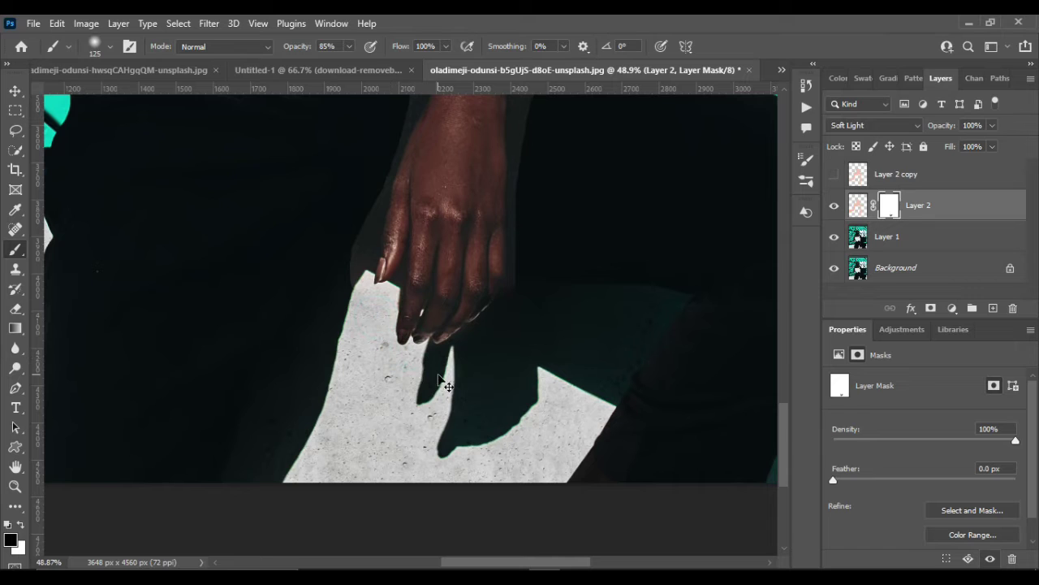
left_click_drag(360, 223, 343, 325)
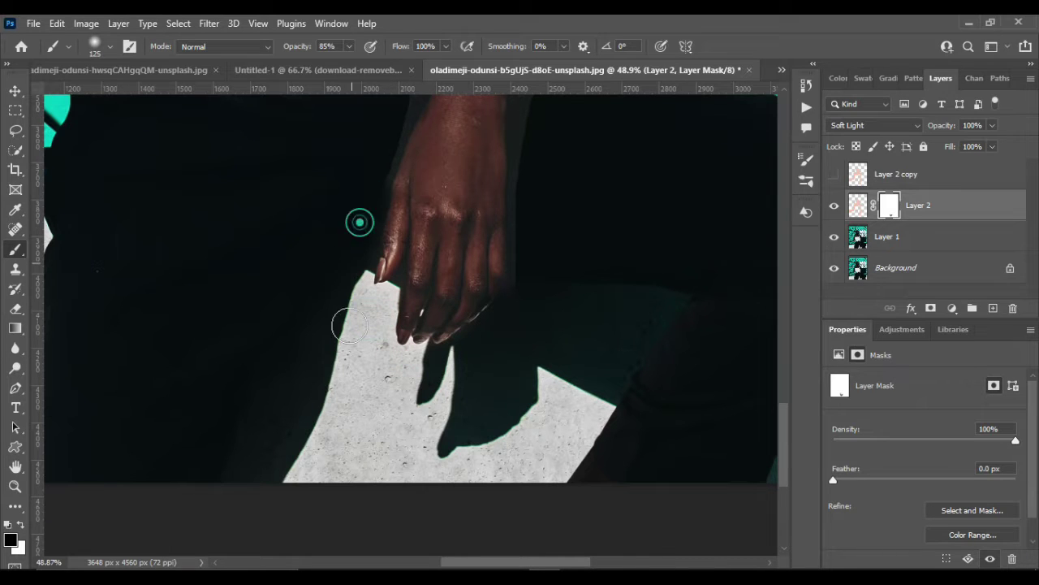
mouse_move(528, 170)
left_mouse_down()
mouse_move(530, 236)
mouse_move(517, 288)
mouse_move(459, 373)
left_mouse_up()
scroll(458, 372, "up", 3)
mouse_move(557, 134)
left_mouse_down()
mouse_move(577, 192)
mouse_move(539, 201)
left_mouse_up()
Mask out the light halo along the arm's right edge and the upper arm's left edge
scroll(536, 276, "up", 3)
left_click_drag(573, 284, 564, 214)
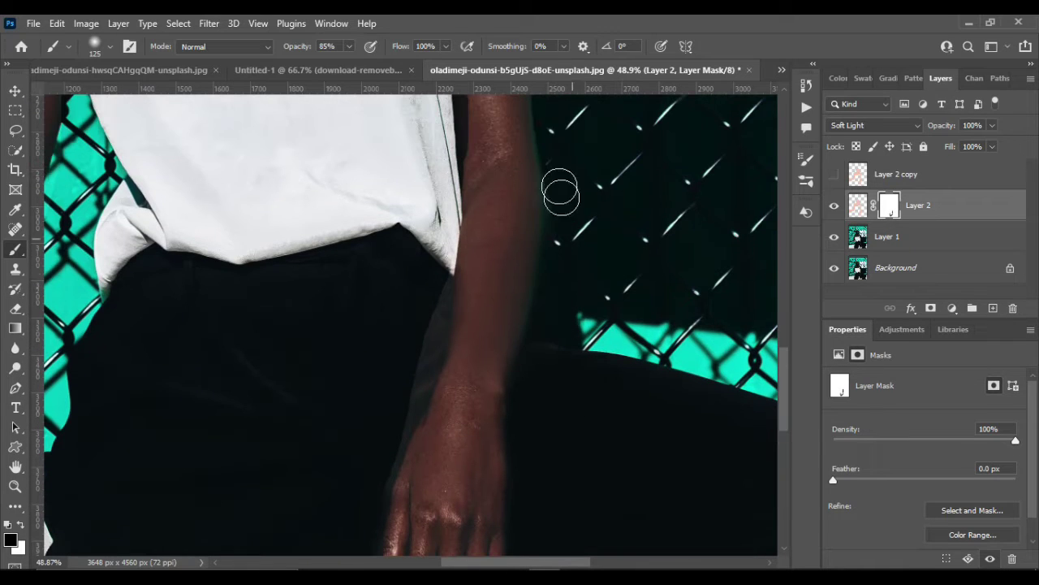
scroll(534, 457, "down", 3)
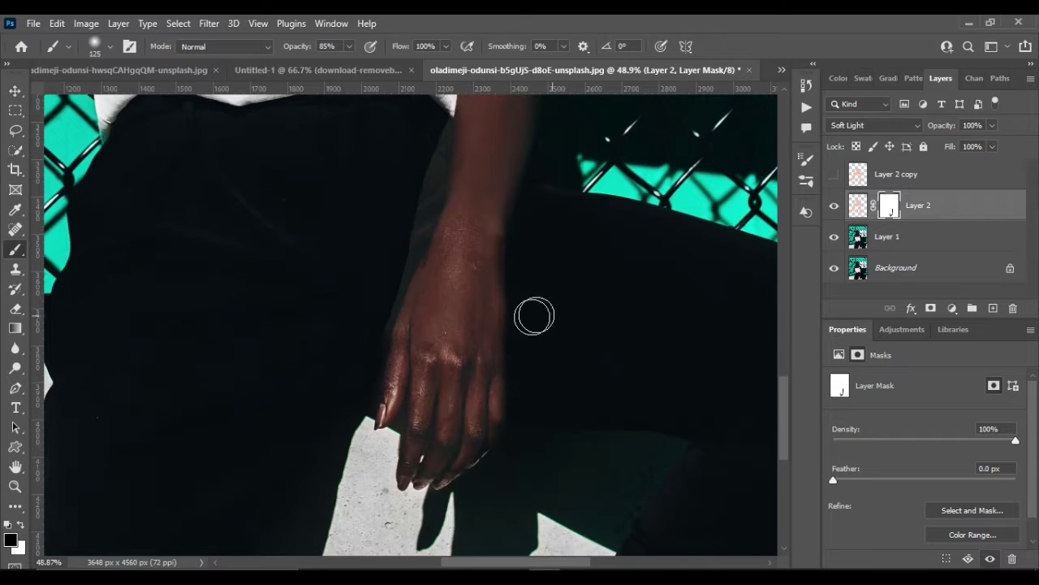
mouse_move(450, 134)
left_mouse_down()
mouse_move(430, 217)
mouse_move(385, 304)
left_mouse_up()
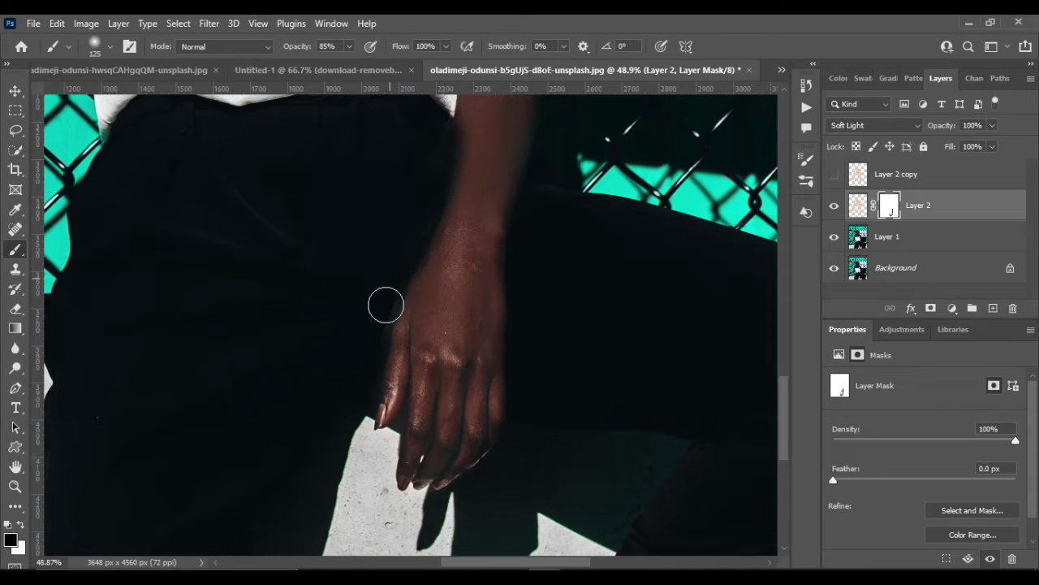
left_click_drag(373, 364, 411, 262)
left_click_drag(381, 306, 373, 320)
scroll(375, 309, "up", 3)
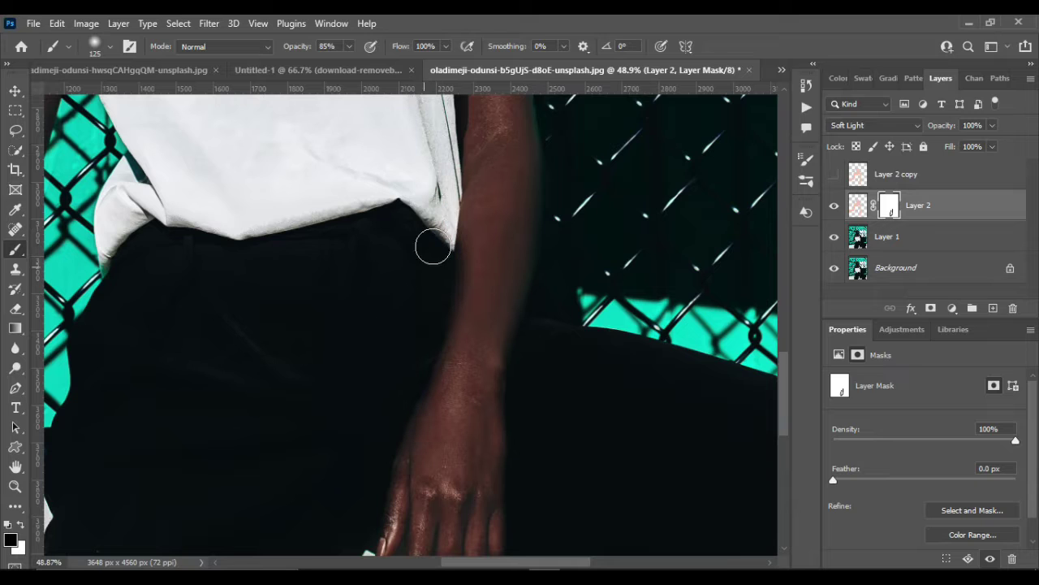
left_click_drag(431, 243, 428, 269)
left_click(349, 47)
Raise brush opacity to 92% and paint the mask along the arm's edges beside the shirt
left_click(349, 65)
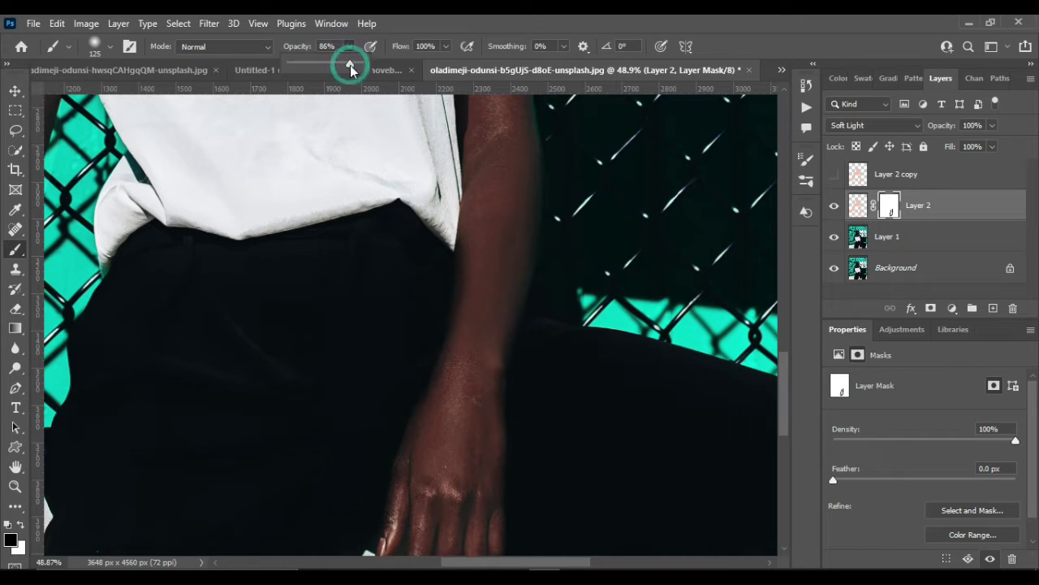
left_click(449, 246)
scroll(426, 203, "up", 3)
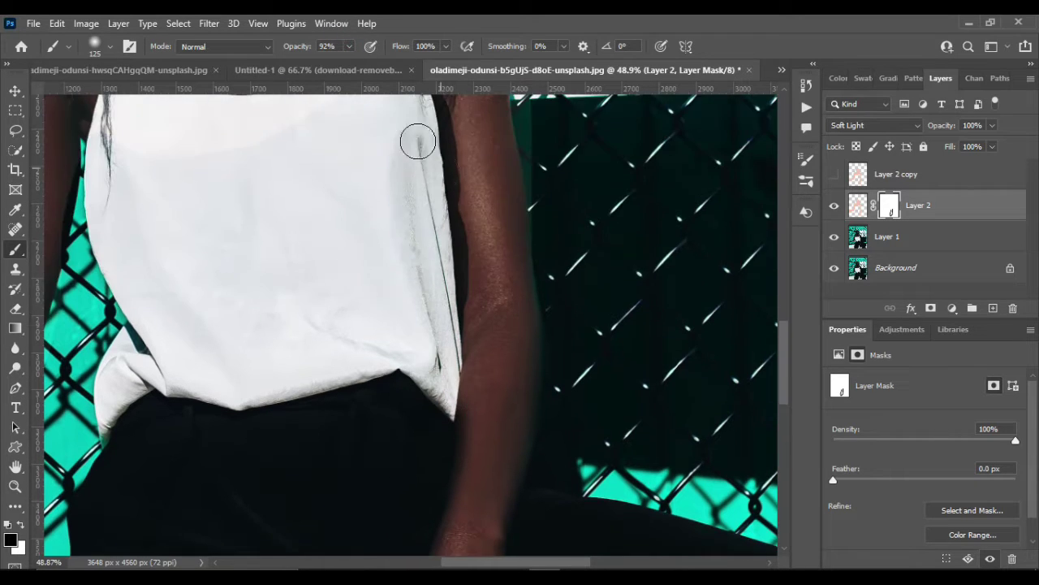
left_click_drag(440, 131, 451, 296)
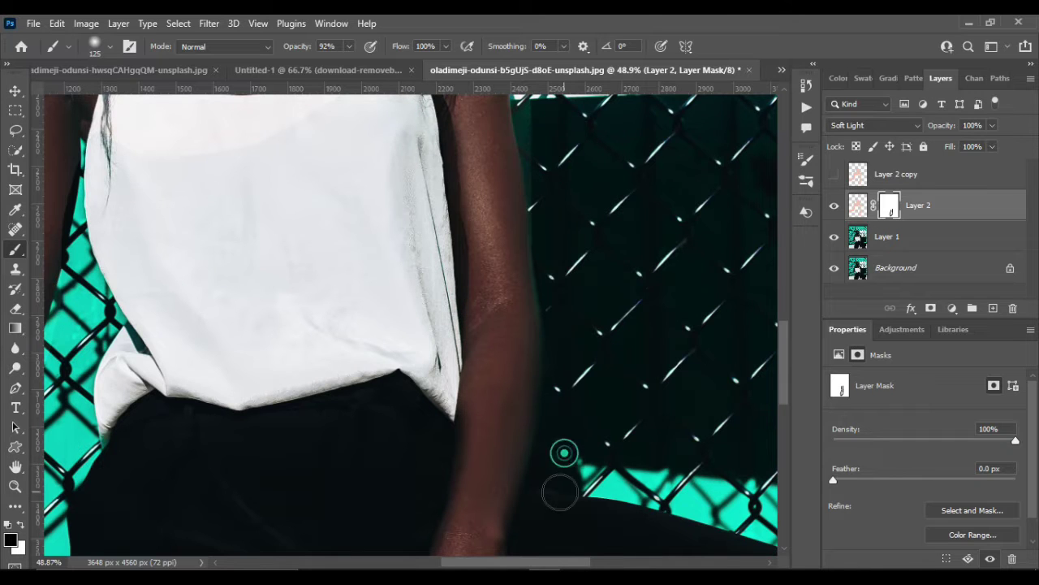
scroll(559, 488, "down", 2)
left_click(543, 380)
scroll(527, 378, "up", 5)
left_click_drag(515, 192, 522, 312)
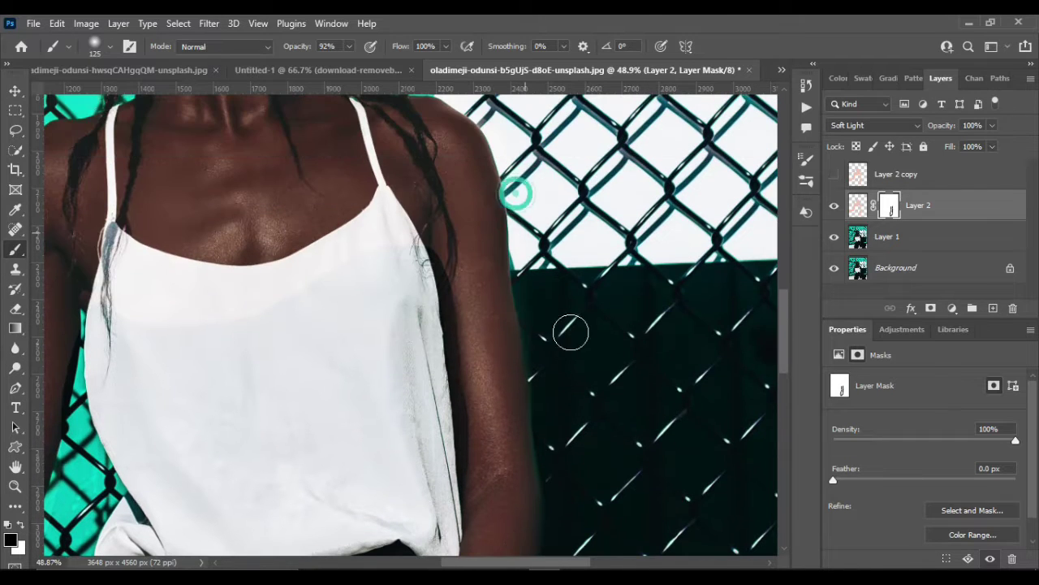
left_click(545, 396)
scroll(561, 480, "down", 3)
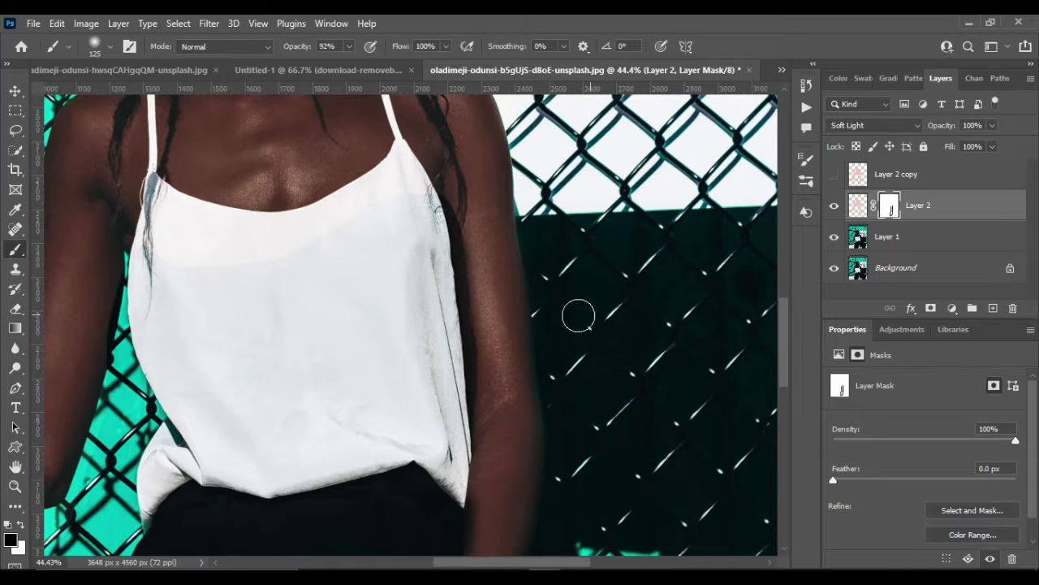
scroll(558, 494, "down", 3)
left_click(590, 375)
left_click(571, 300)
Touch up the mask beside the shirt, along the left strap and over the hair
scroll(520, 471, "up", 3)
scroll(515, 466, "up", 3)
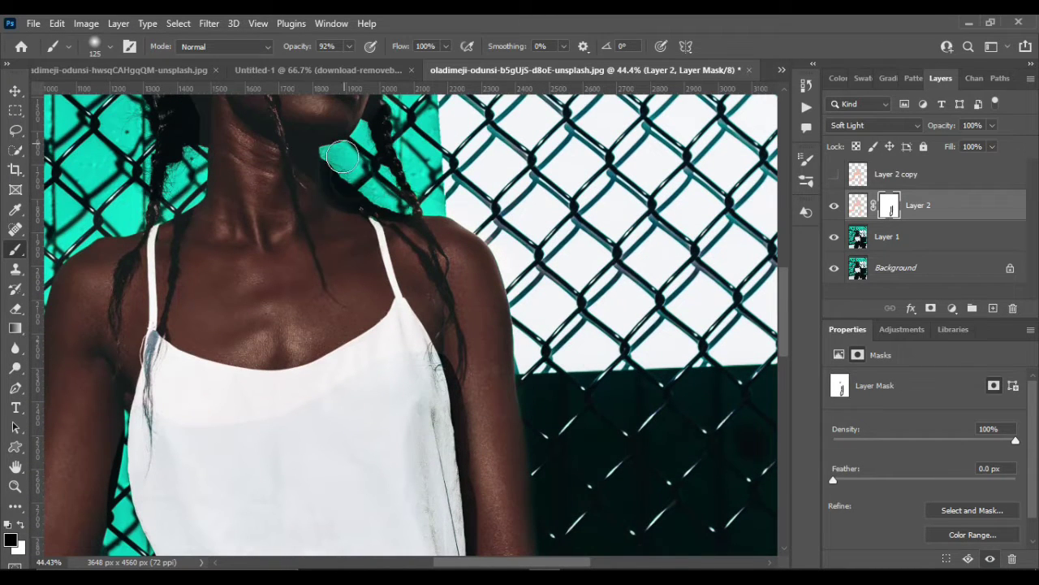
scroll(553, 398, "down", 2)
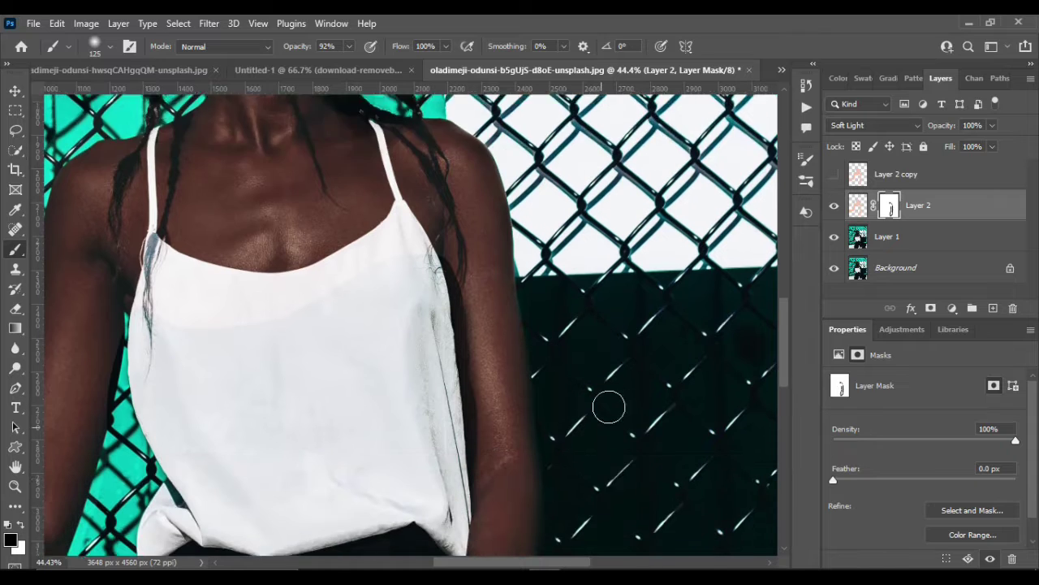
scroll(609, 408, "down", 2)
left_click(559, 324)
scroll(597, 492, "down", 2)
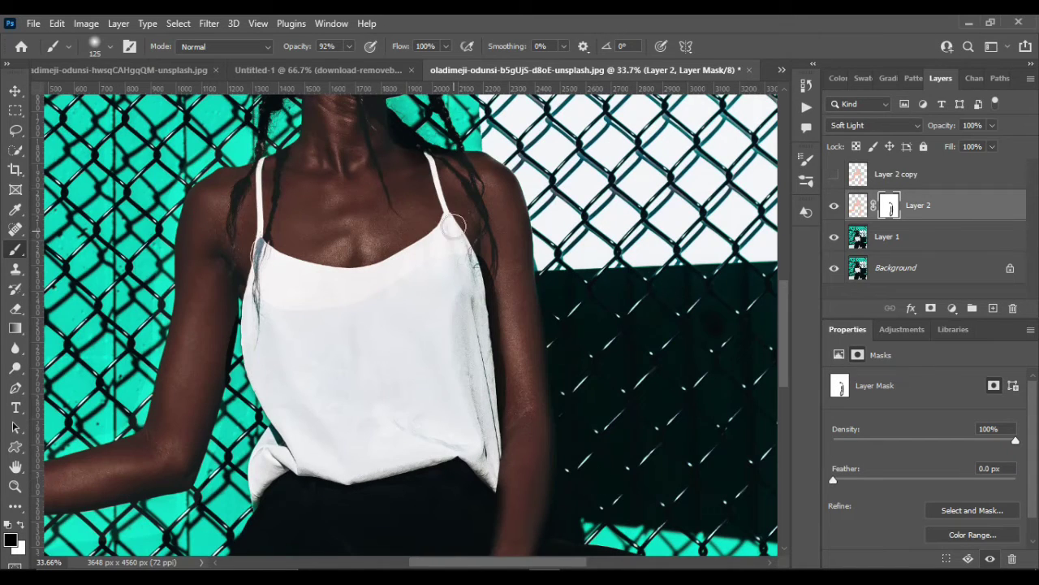
left_click(397, 274)
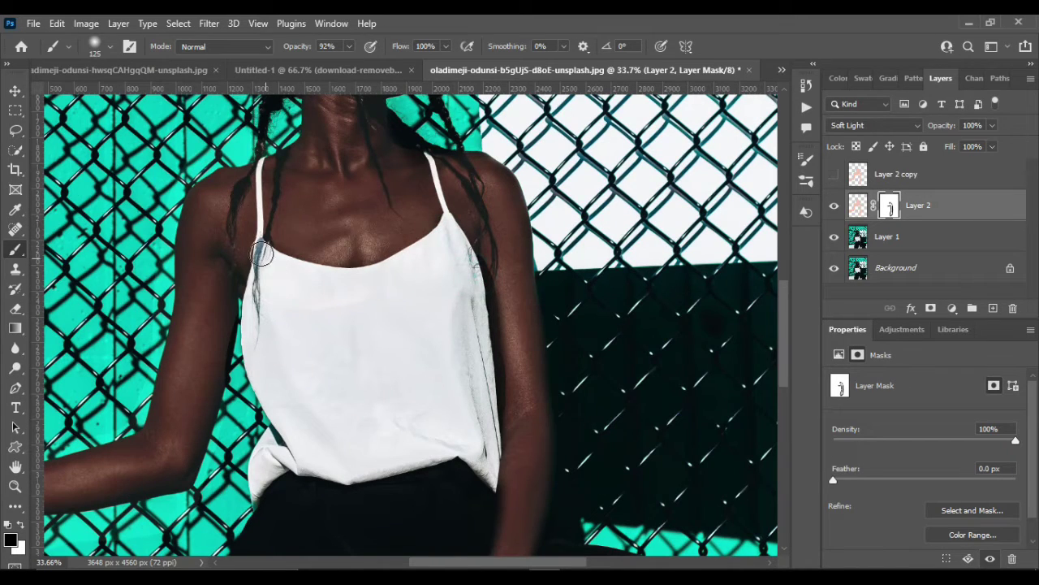
left_click_drag(260, 256, 242, 321)
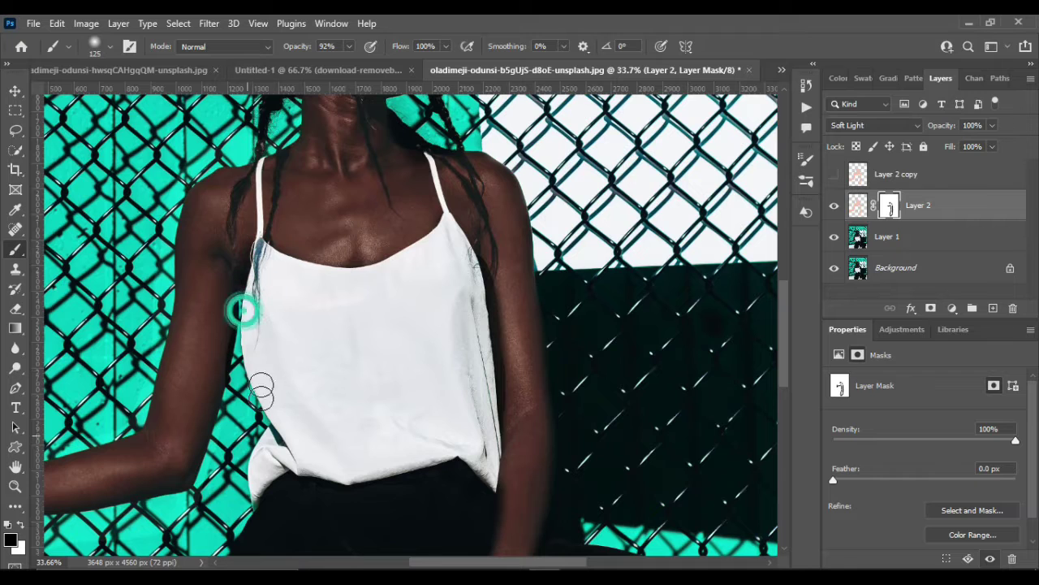
scroll(162, 382, "up", 3)
left_click(286, 120)
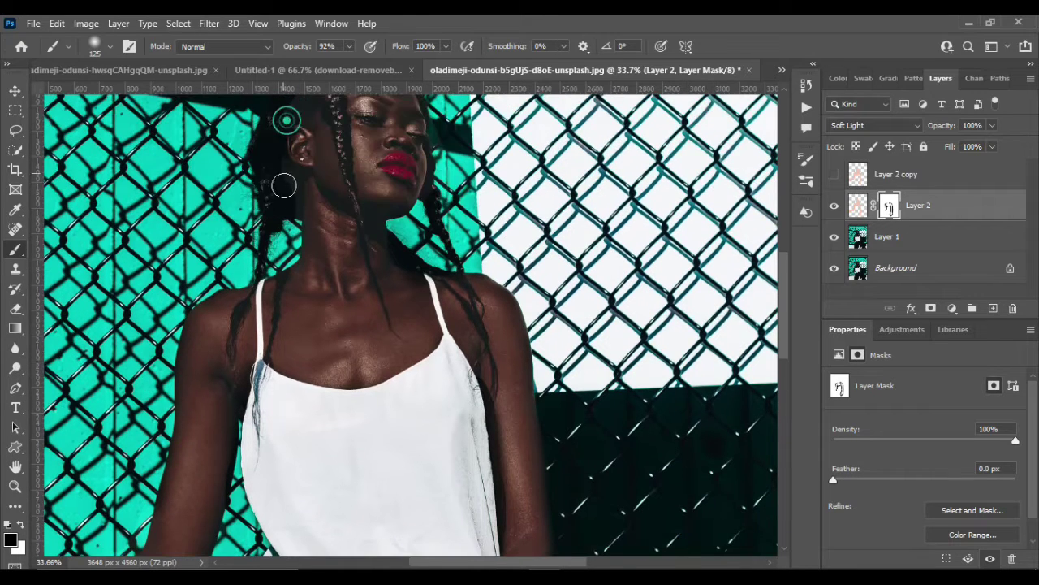
scroll(163, 259, "up", 2)
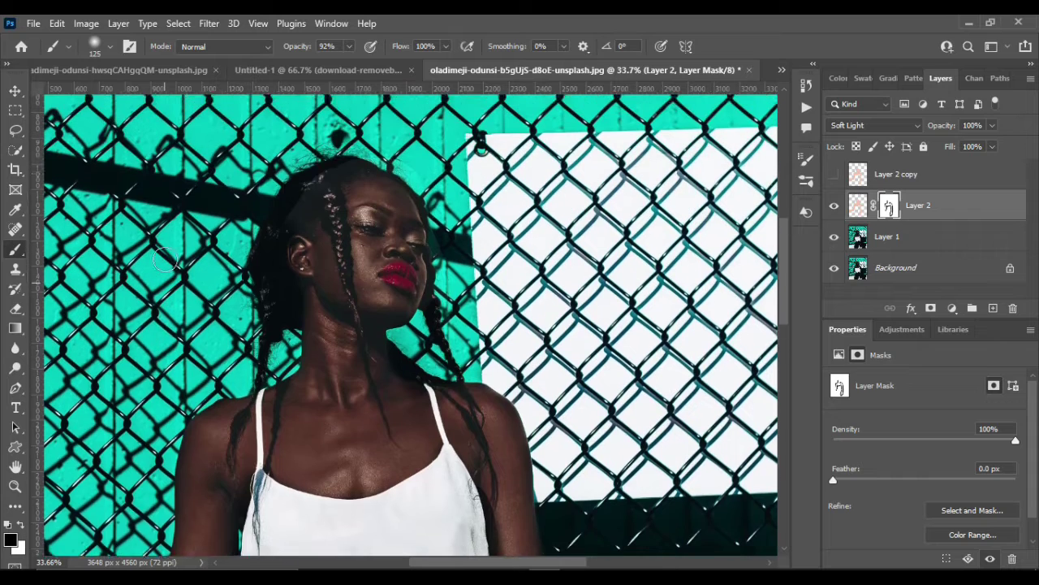
scroll(163, 260, "up", 1)
left_click(330, 226)
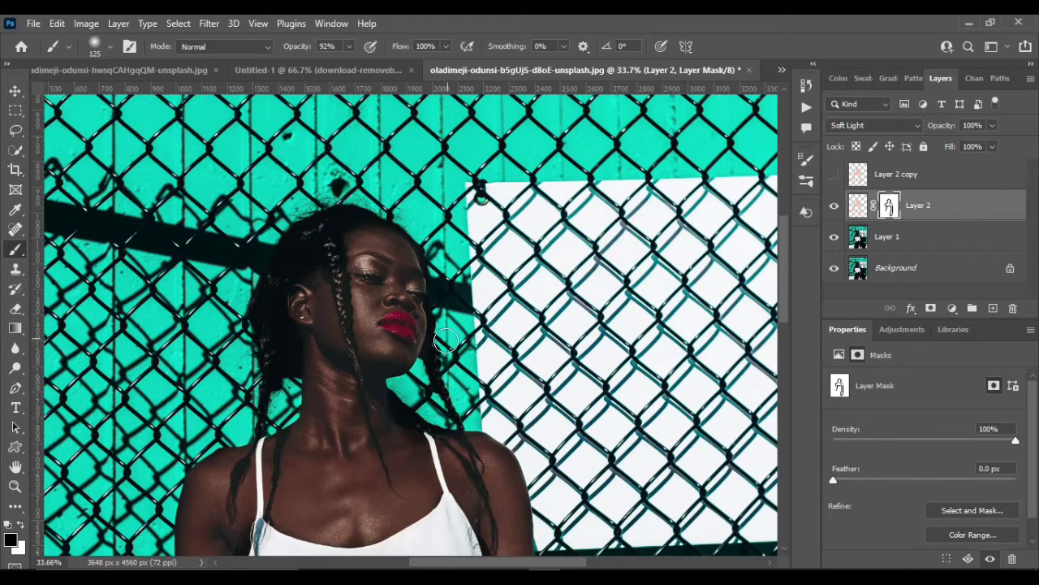
Shrink the brush to size 70 for finer mask detail
scroll(410, 325, "up", 3)
scroll(413, 286, "up", 3)
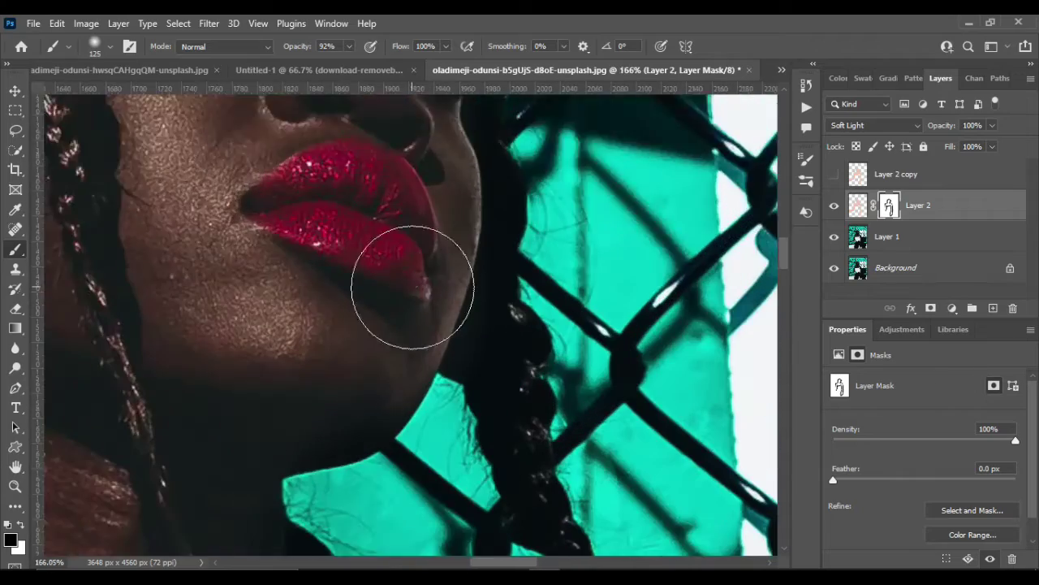
scroll(382, 293, "down", 3)
scroll(406, 406, "down", 2)
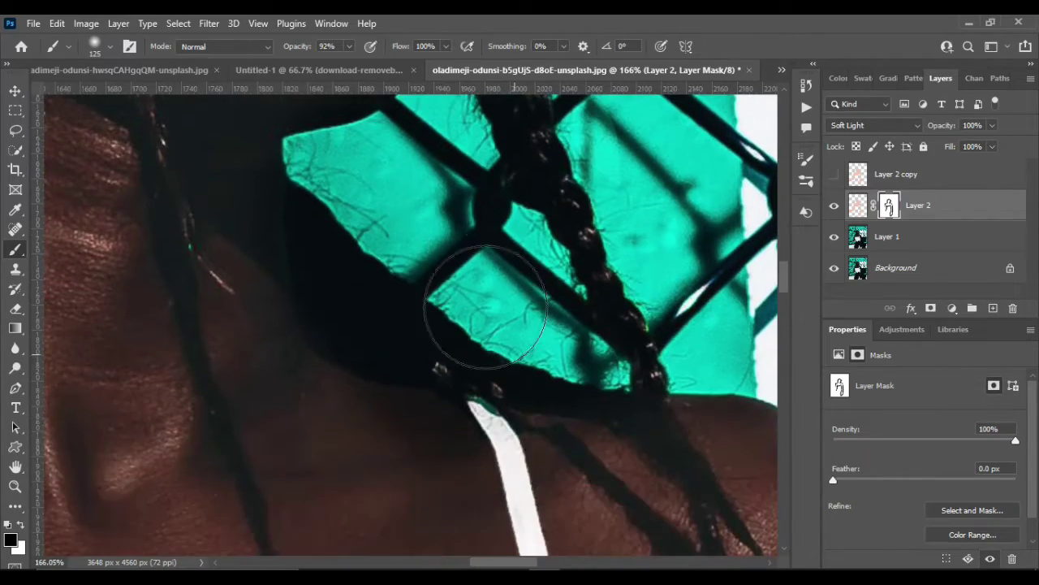
scroll(475, 296, "down", 3)
scroll(459, 280, "down", 2)
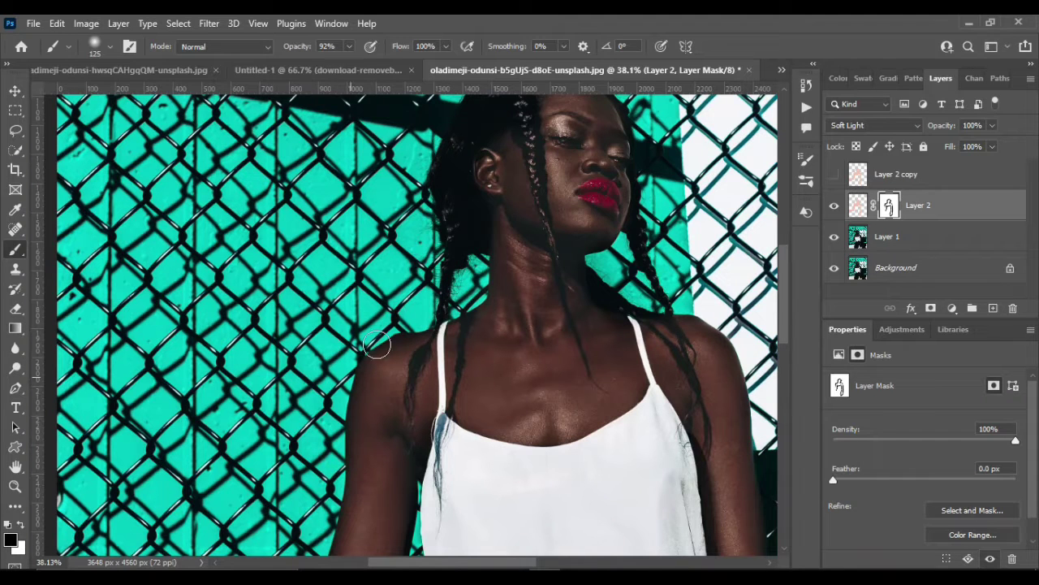
scroll(317, 410, "down", 3)
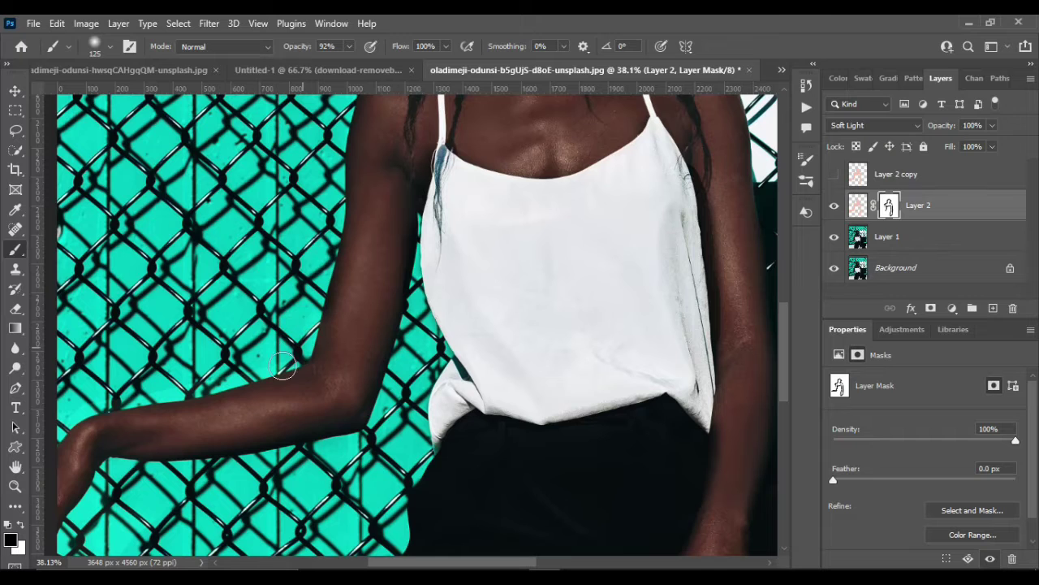
scroll(325, 231, "left", 2)
scroll(290, 233, "left", 2)
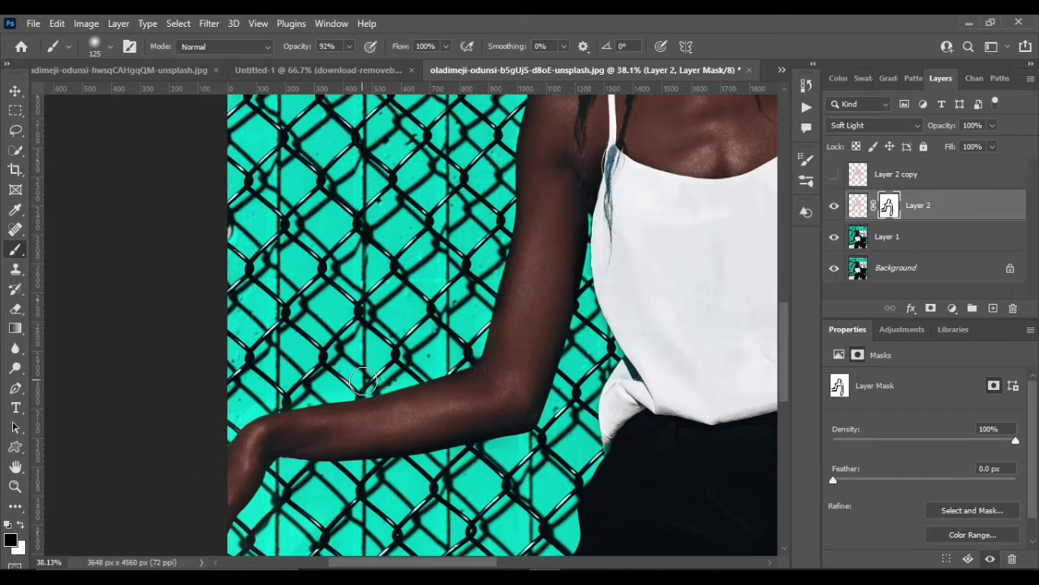
scroll(379, 329, "up", 3)
scroll(390, 333, "up", 3)
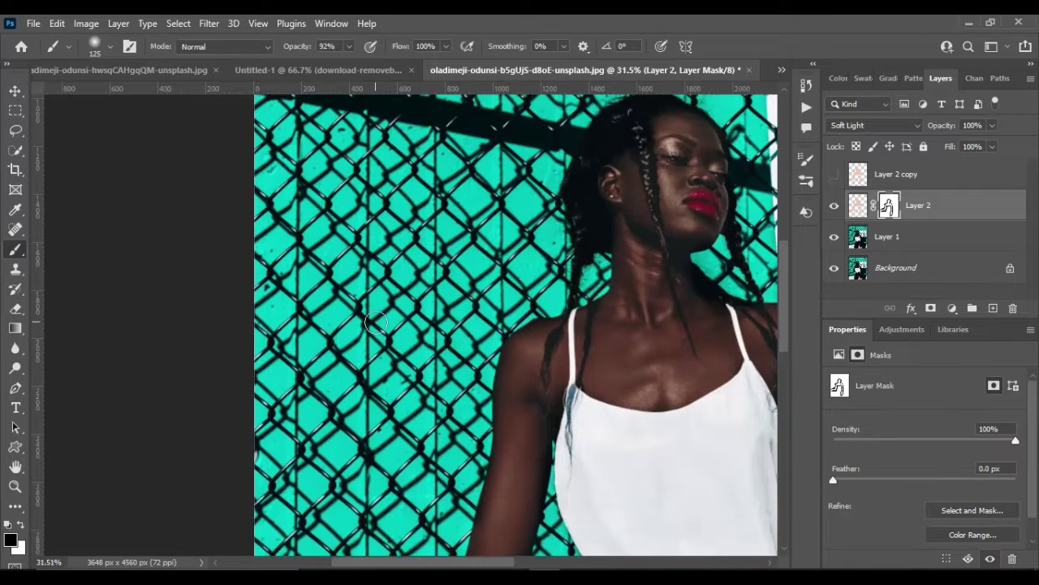
scroll(444, 349, "down", 1)
scroll(444, 348, "up", 3)
scroll(418, 278, "up", 3)
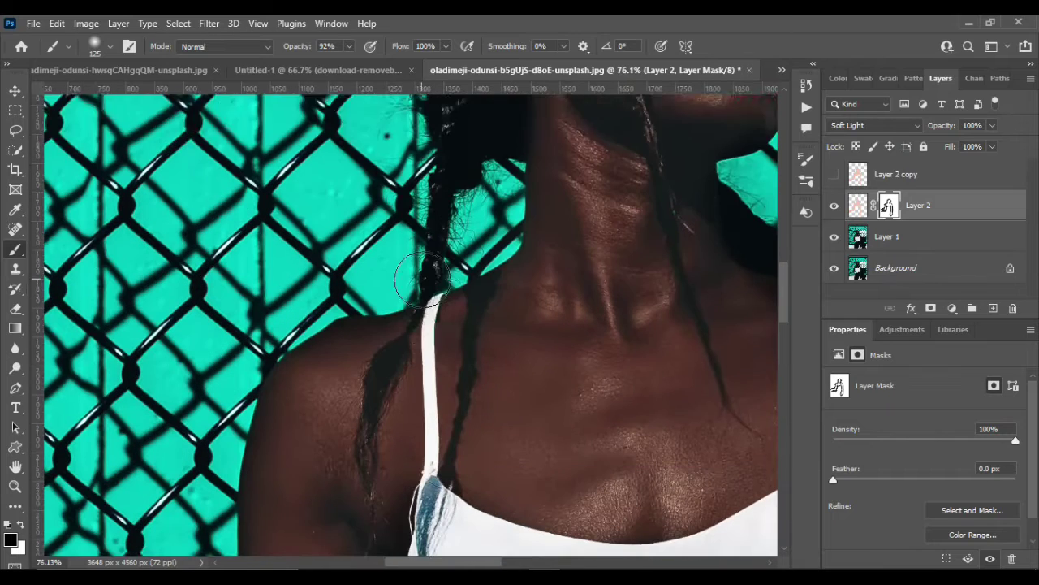
key("bracketleft")
key("bracketleft")
key("bracketleft")
key("bracketleft")
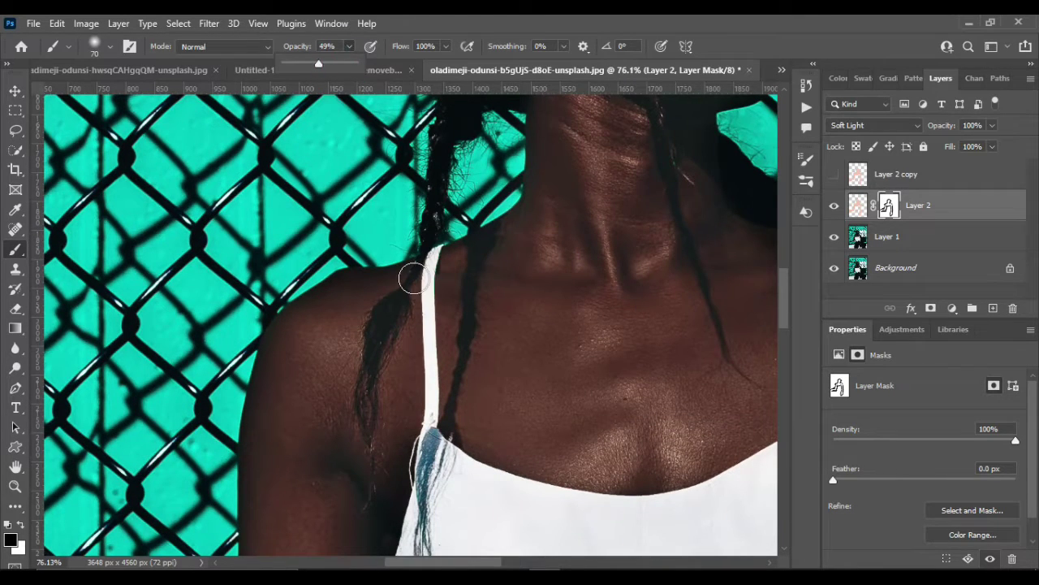
With a smaller brush, refine the mask over the shoulder hair streak, strap and neck-side strand
key("bracketleft")
key("bracketleft")
mouse_move(406, 282)
left_mouse_down()
mouse_move(382, 309)
mouse_move(371, 353)
mouse_move(376, 443)
left_mouse_up()
mouse_move(482, 228)
left_mouse_down()
mouse_move(471, 315)
mouse_move(439, 415)
mouse_move(453, 444)
left_mouse_up()
mouse_move(661, 114)
left_mouse_down()
mouse_move(698, 283)
mouse_move(729, 358)
left_mouse_up()
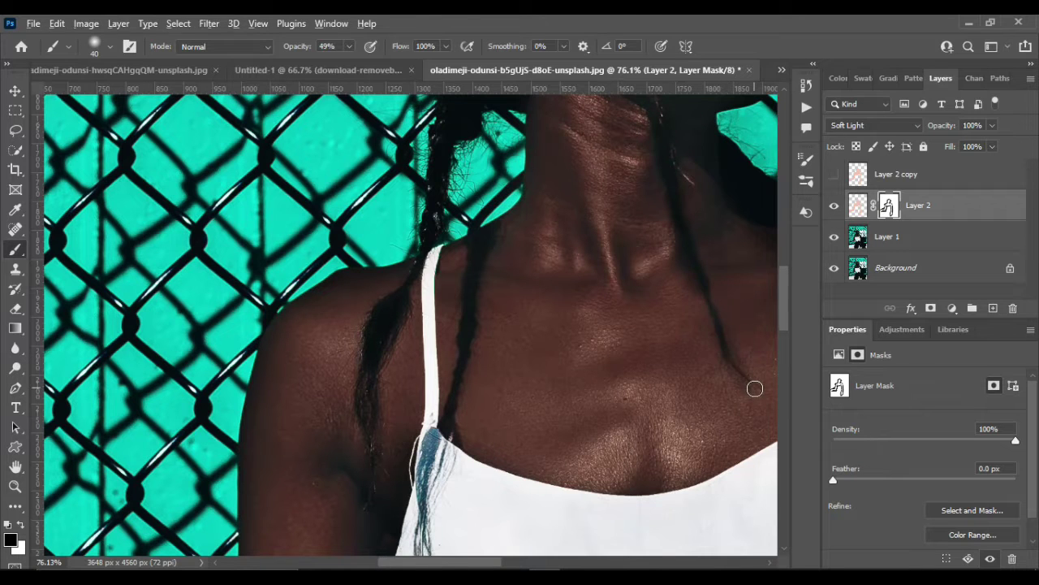
Paint Layer 2's mask over the face and eyebrow area
scroll(754, 388, "up", 5)
scroll(755, 389, "up", 5)
scroll(755, 390, "right", 3)
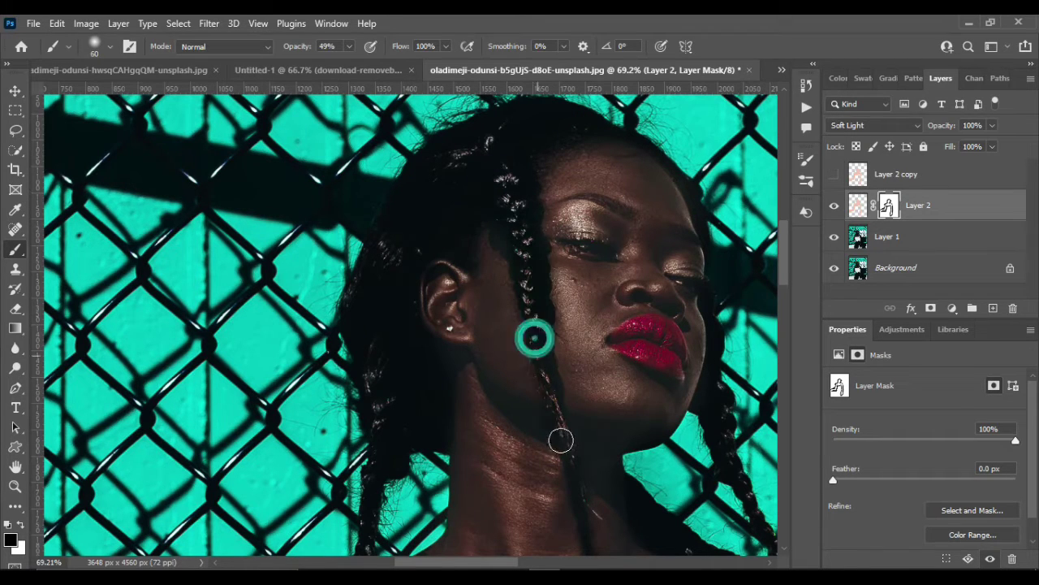
scroll(569, 471, "down", 2)
scroll(573, 485, "down", 2)
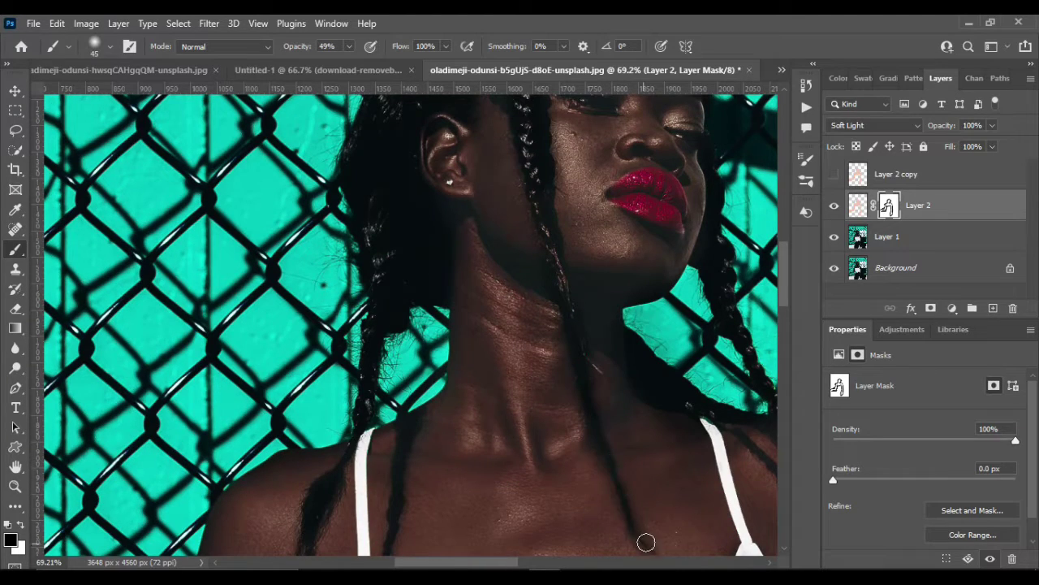
scroll(615, 485, "down", 3)
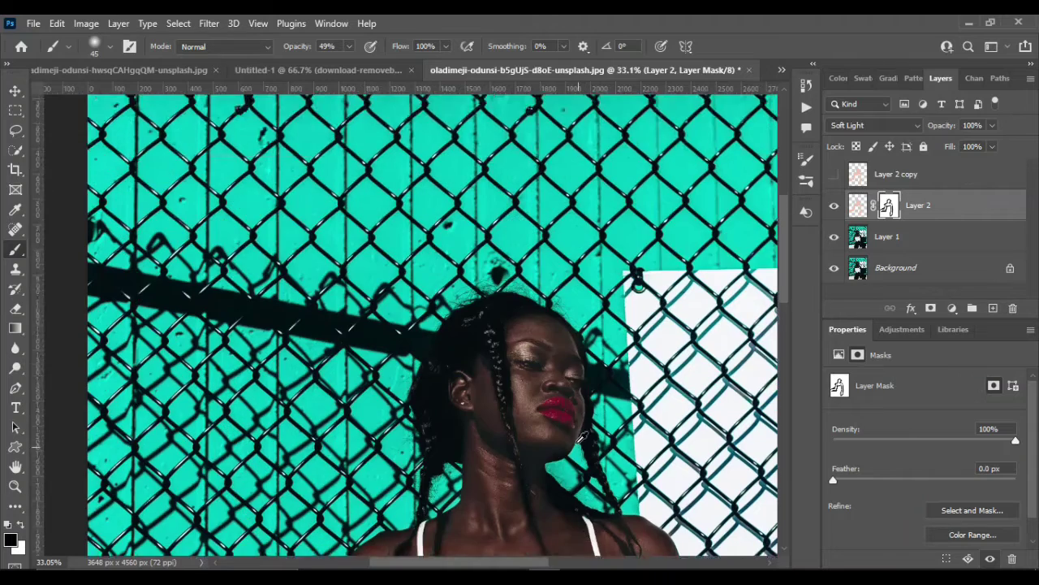
scroll(576, 443, "up", 4)
scroll(576, 442, "up", 2)
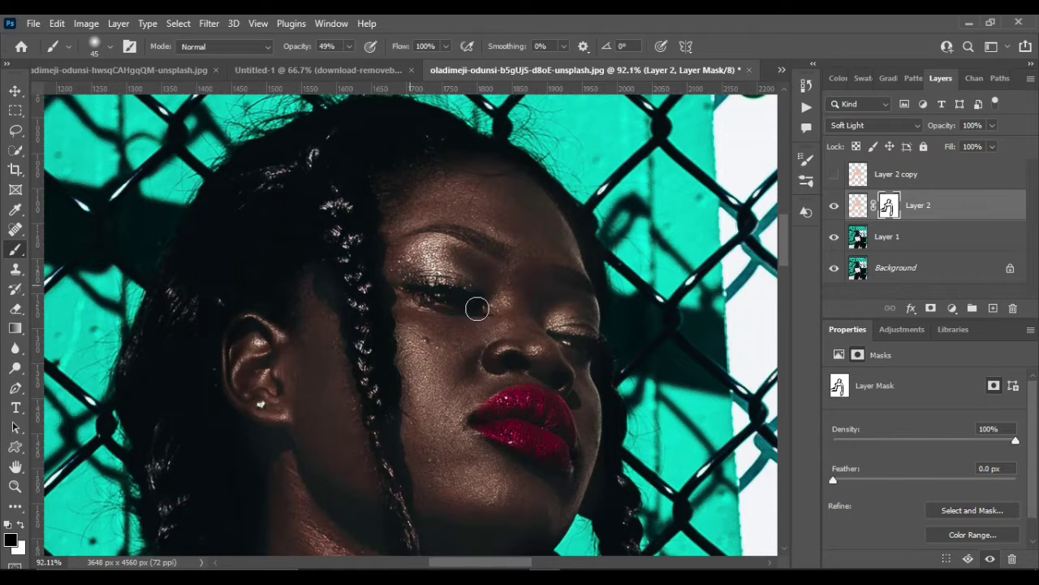
left_click_drag(493, 241, 490, 245)
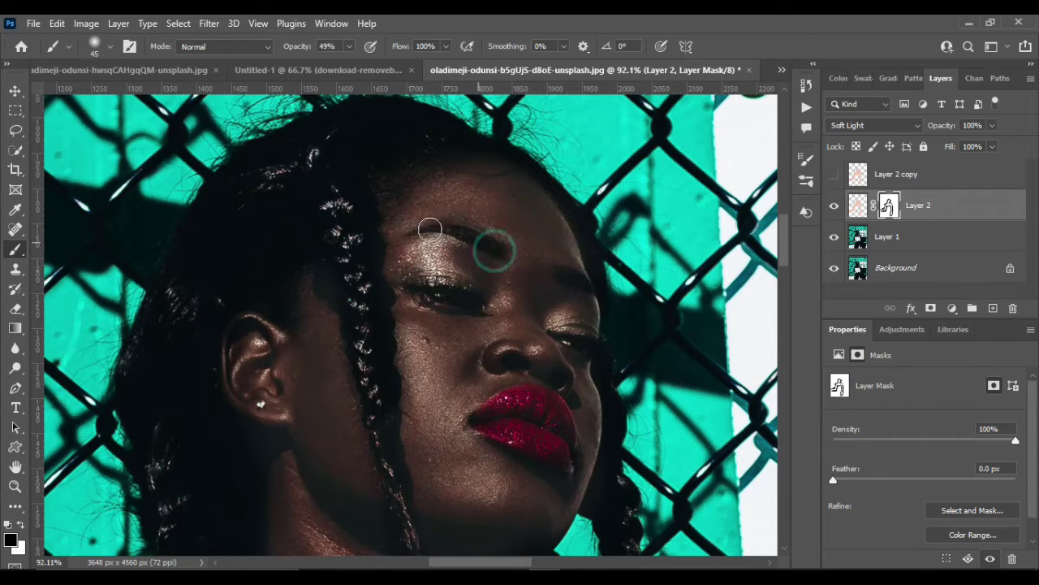
scroll(534, 278, "down", 4)
scroll(536, 273, "down", 2)
Toggle Layer 2 off and on to compare the peach effect
scroll(536, 274, "down", 3)
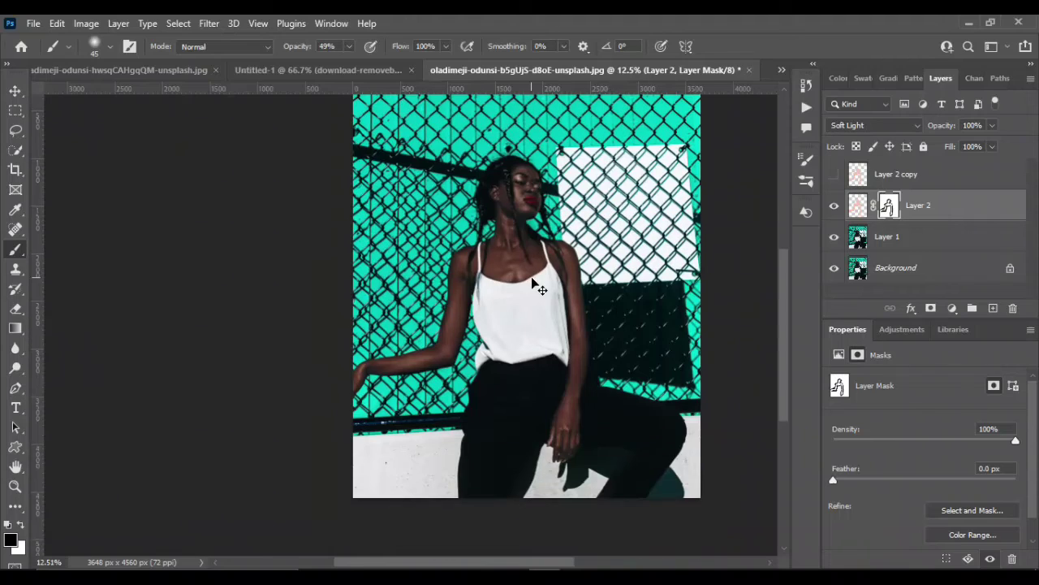
scroll(536, 274, "right", 3)
key("v")
left_click(834, 205)
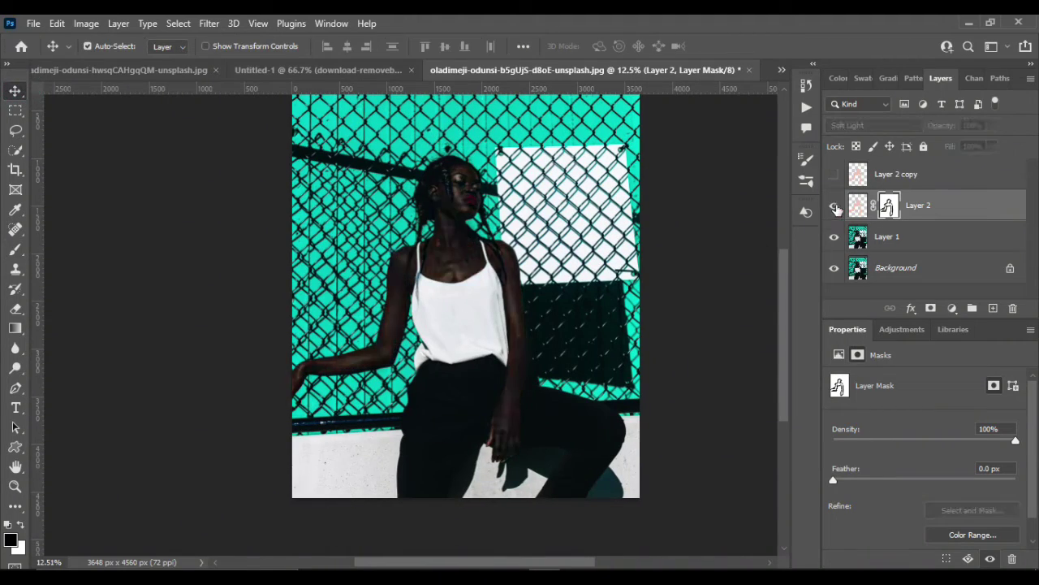
left_click(834, 205)
left_click(834, 205)
left_click(834, 205)
Show Layer 2 copy and add a white layer mask to it
left_click(834, 176)
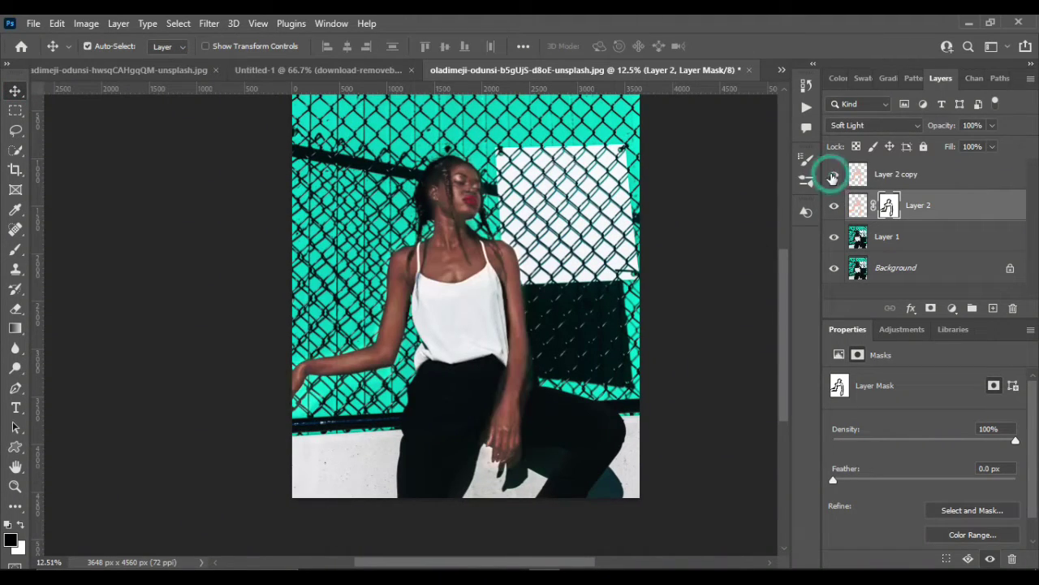
left_click(903, 172)
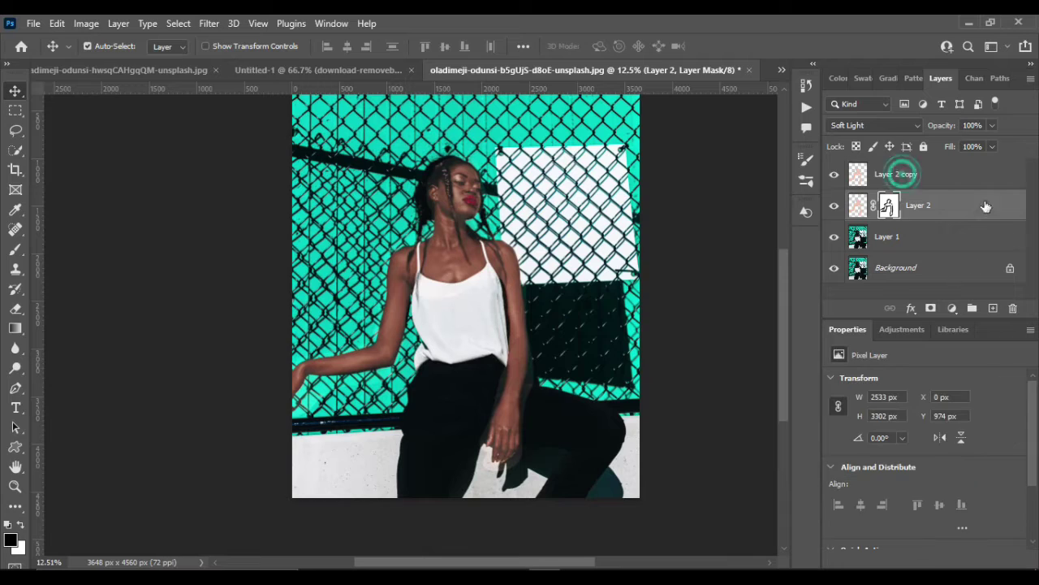
left_click(930, 308)
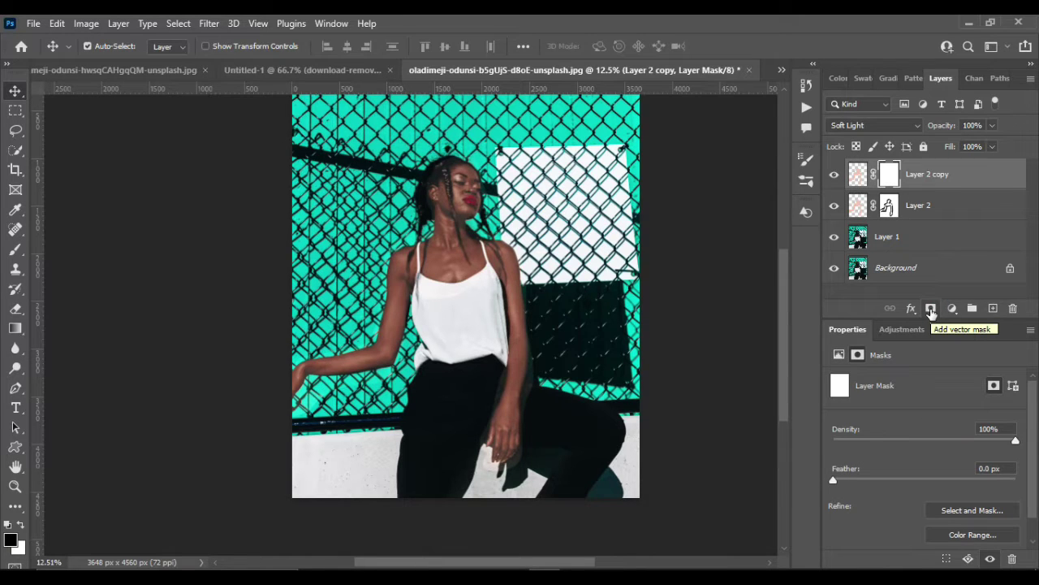
scroll(528, 372, "down", 2)
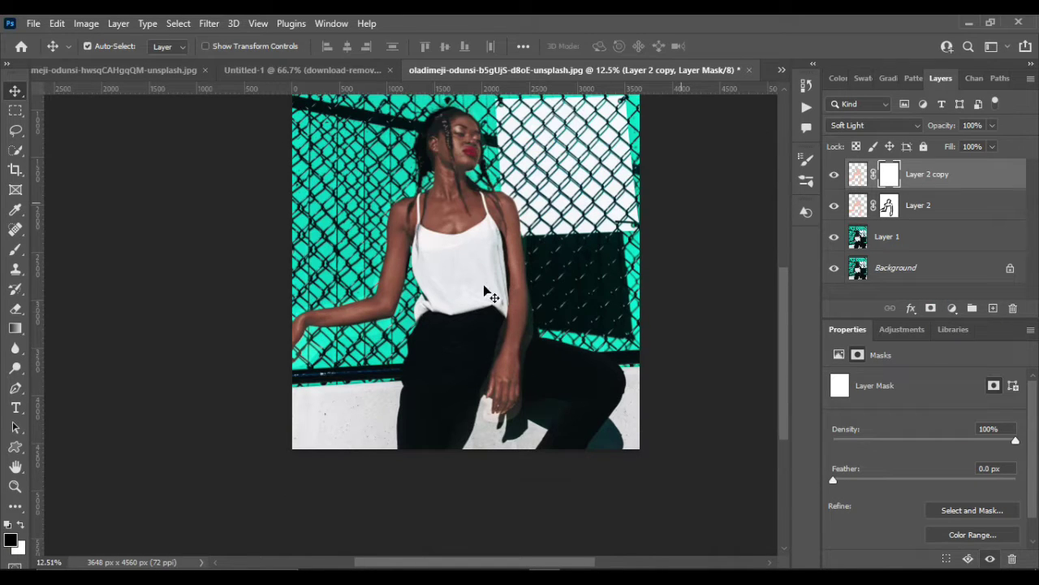
Set the brush to 80% opacity and paint Layer 2 copy's mask along the arm's upper edge
left_click(17, 251)
scroll(384, 256, "up", 2)
scroll(384, 255, "up", 2)
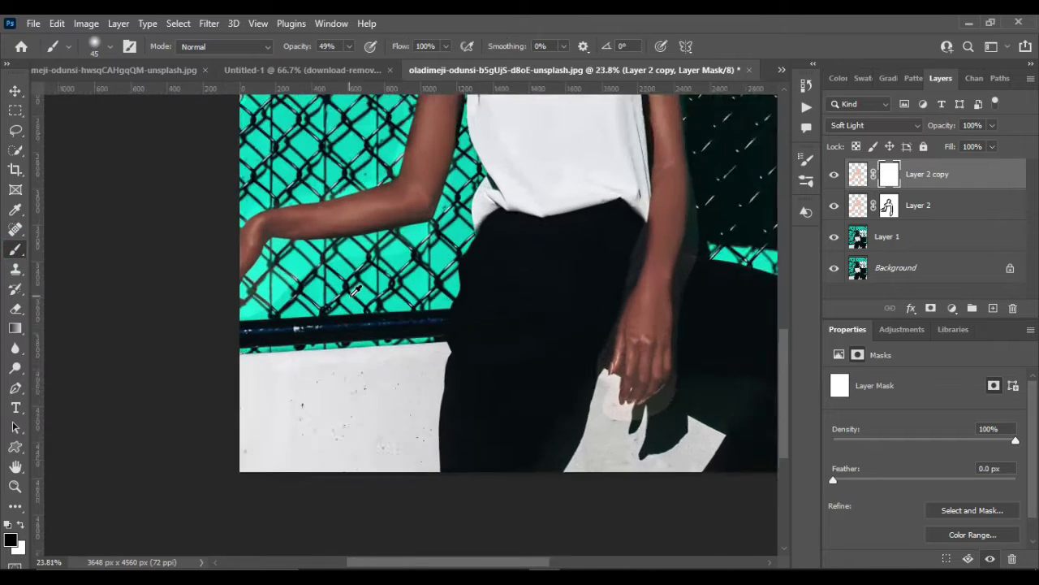
scroll(384, 256, "up", 2)
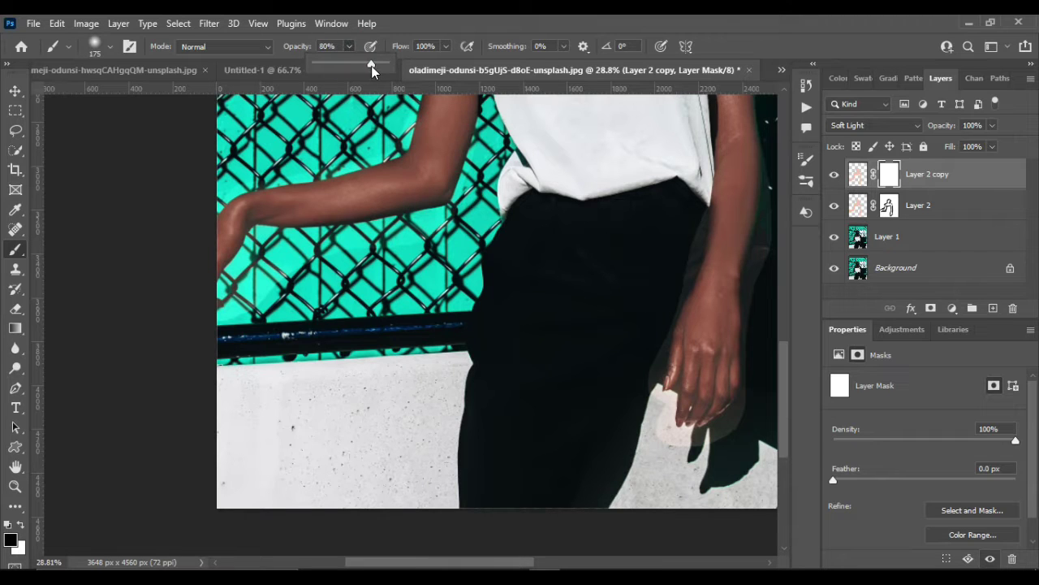
left_click_drag(359, 69, 371, 66)
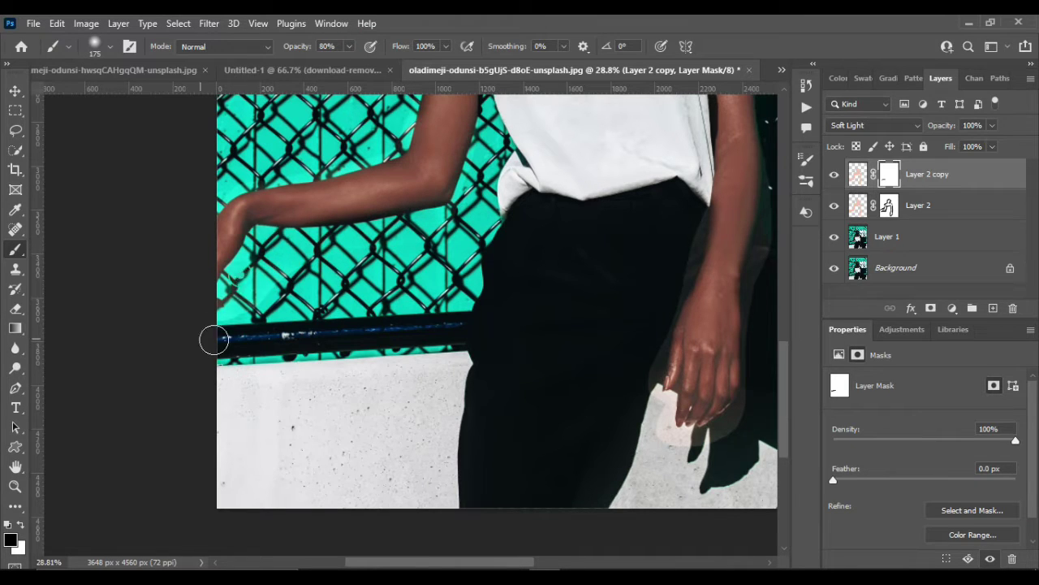
mouse_move(301, 155)
left_mouse_down()
mouse_move(225, 186)
mouse_move(398, 140)
mouse_move(331, 149)
left_mouse_up()
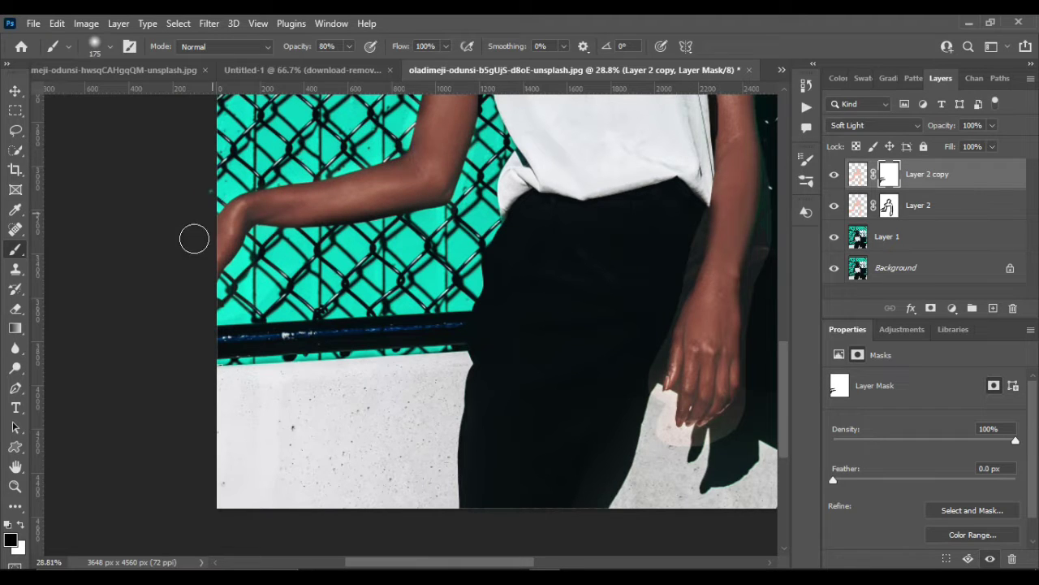
Shrink the brush to 90 and paint Layer 2 copy's mask over the neck
scroll(198, 267, "up", 3)
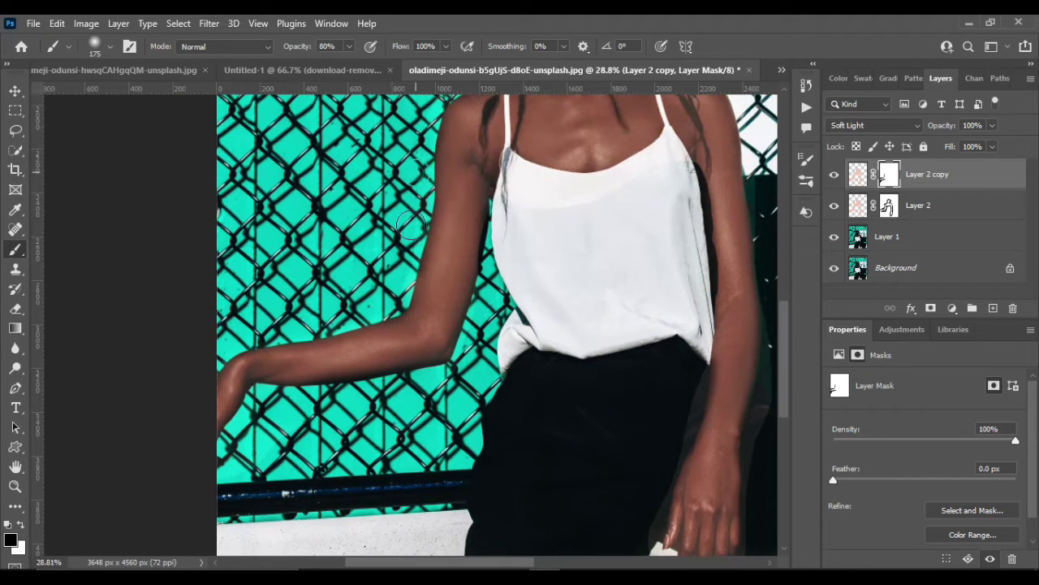
scroll(455, 243, "up", 3)
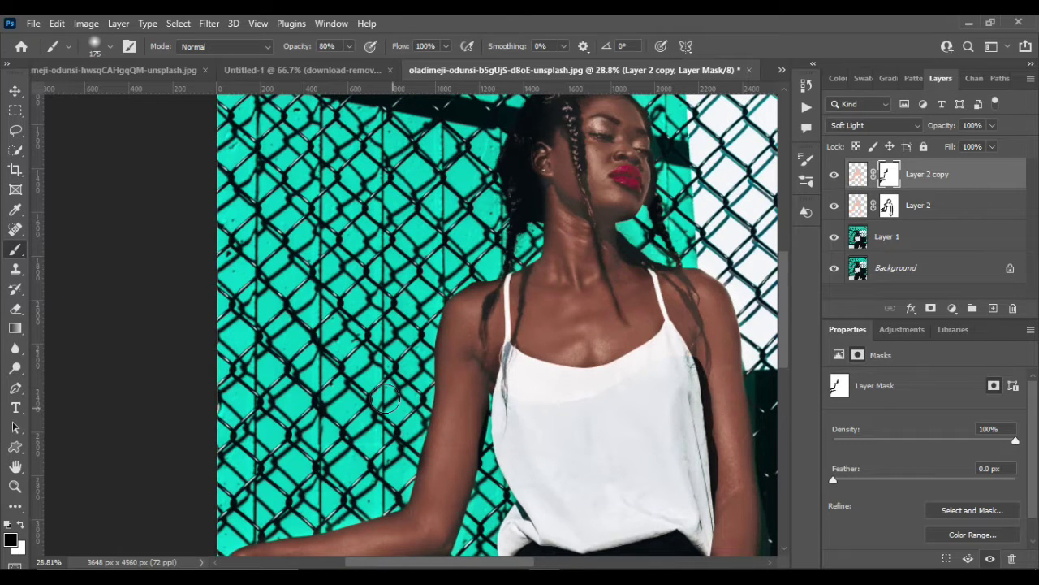
scroll(677, 258, "up", 3)
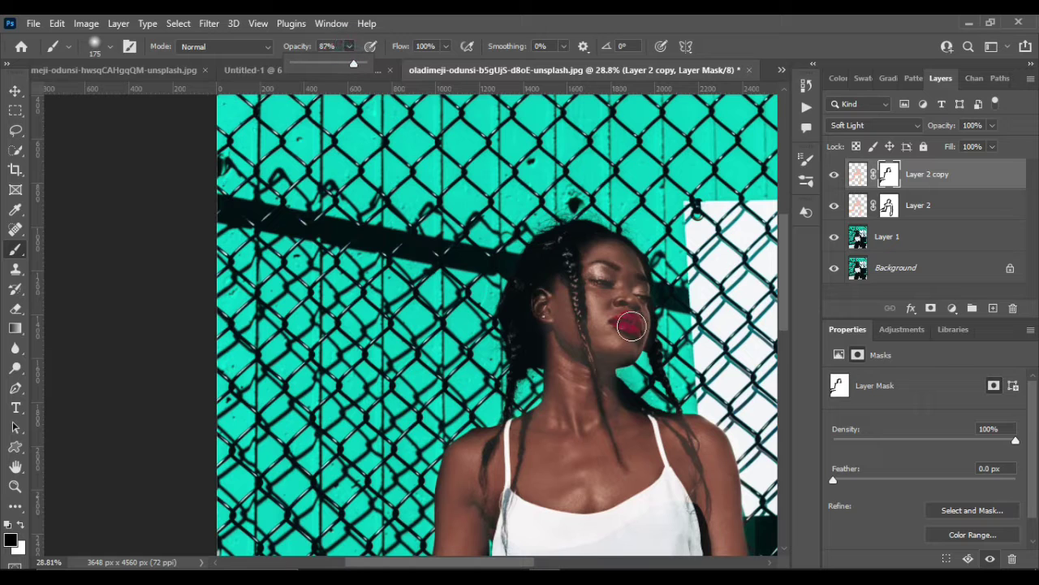
scroll(631, 325, "up", 5)
key("bracketleft")
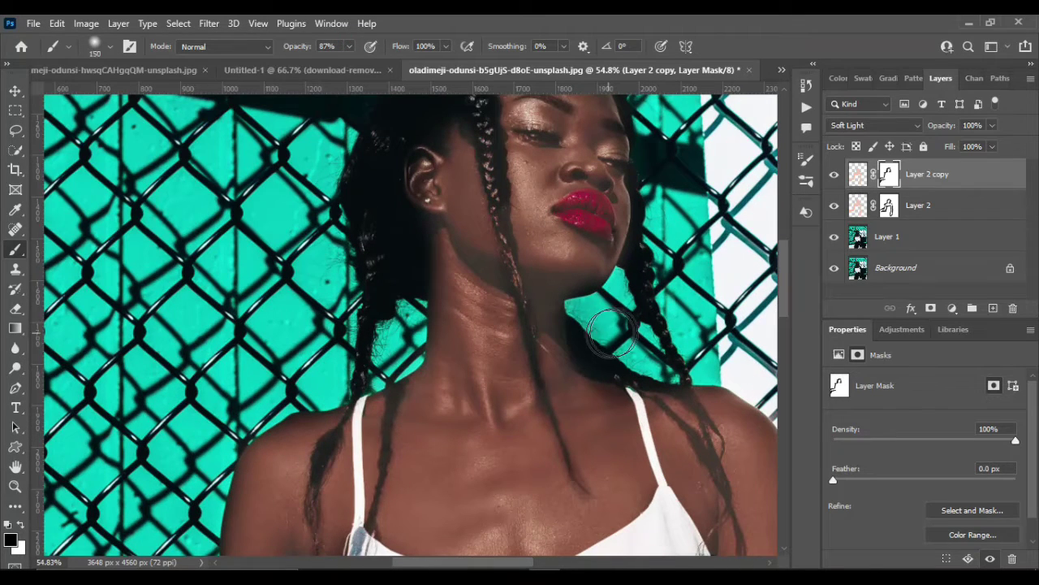
key("bracketleft")
key("bracketleft")
key("bracketleft")
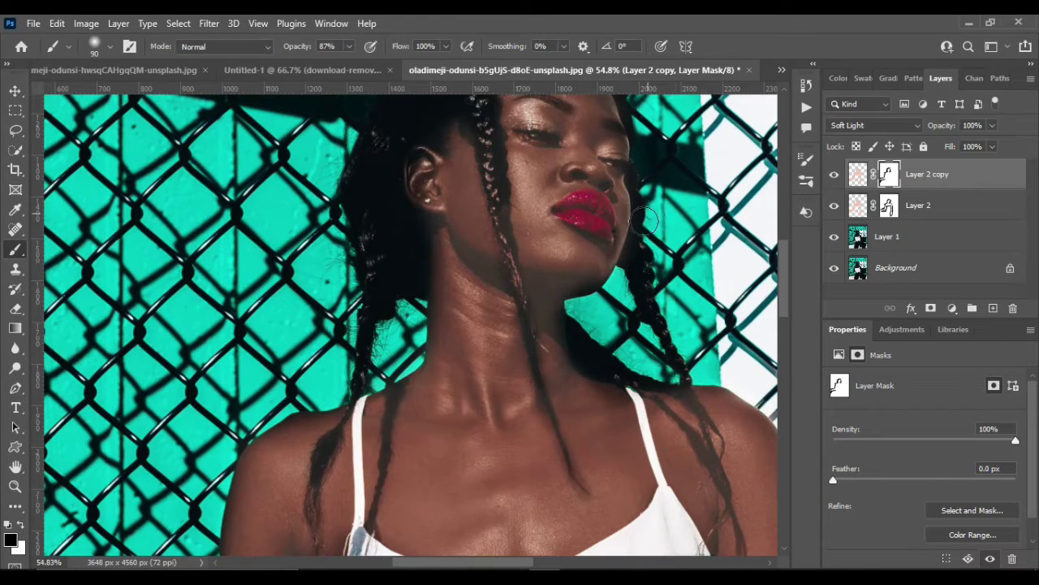
scroll(664, 247, "up", 3)
scroll(408, 287, "down", 1)
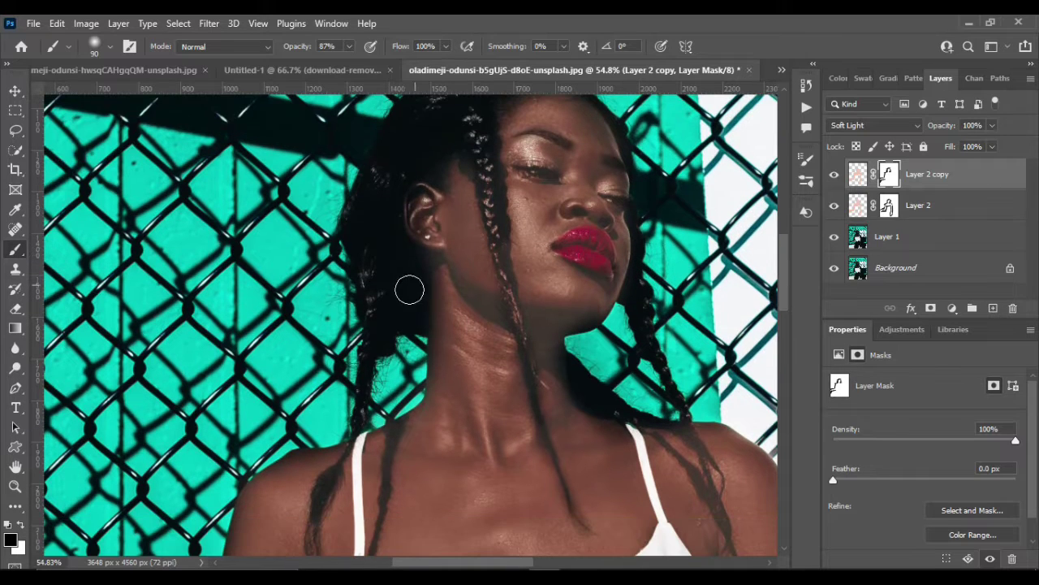
left_click_drag(420, 258, 420, 301)
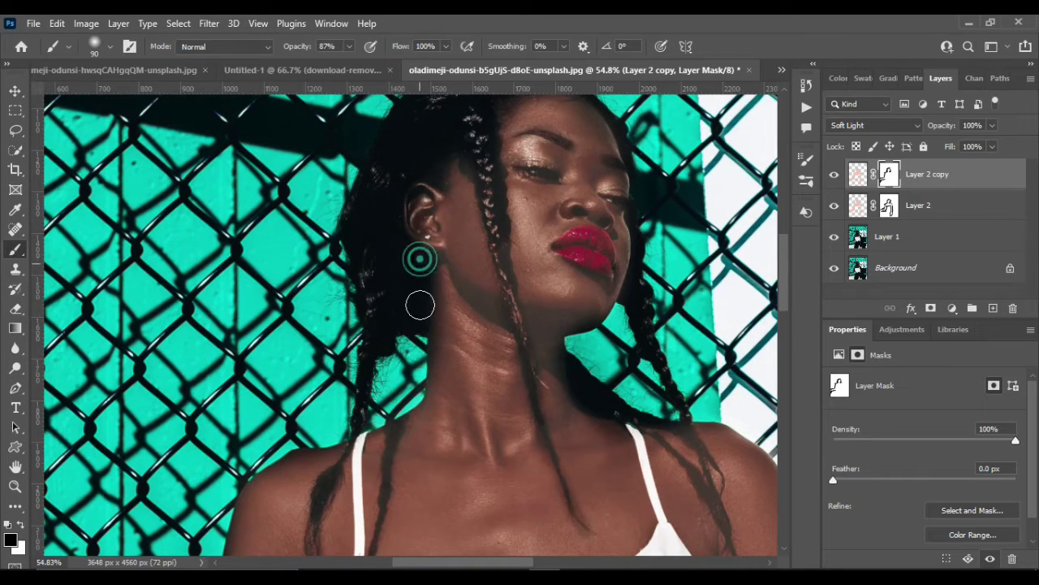
left_click_drag(420, 257, 420, 341)
Paint black on Layer 2's mask from behind the ear down the neck, then retarget its mask
left_click(889, 206)
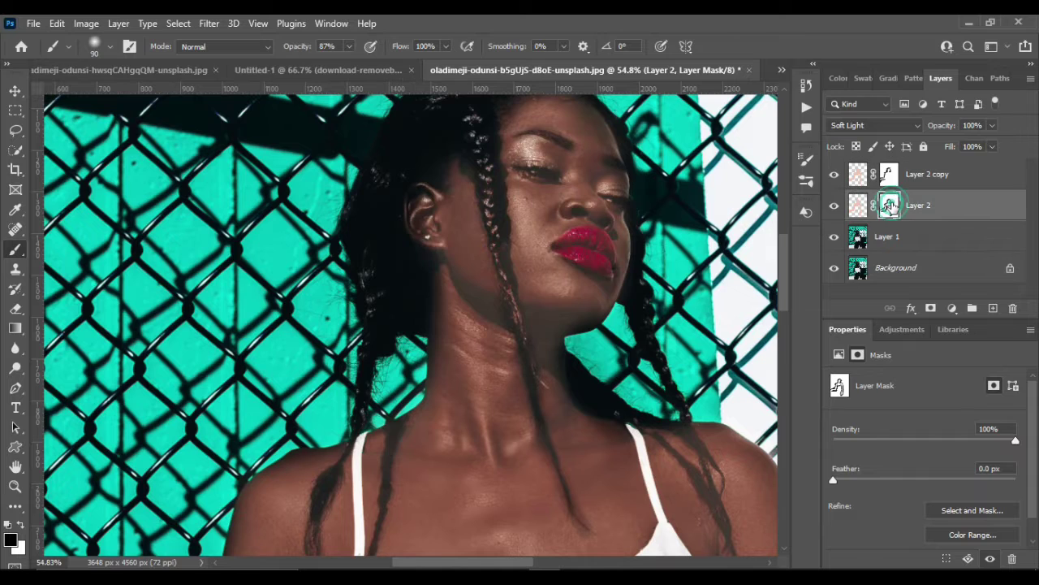
left_click_drag(415, 269, 403, 350)
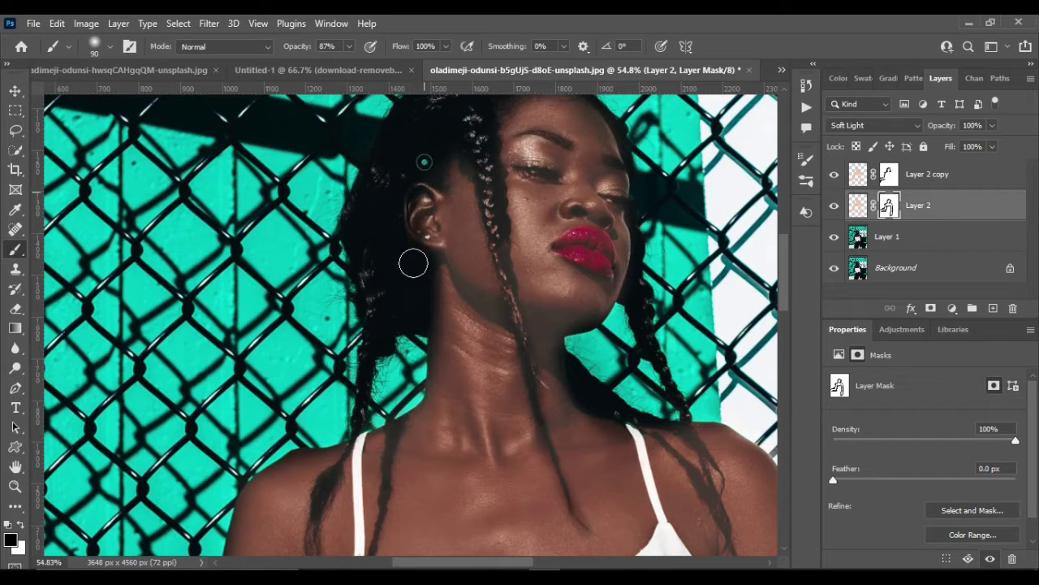
left_click_drag(413, 259, 382, 334)
key("ctrl+2")
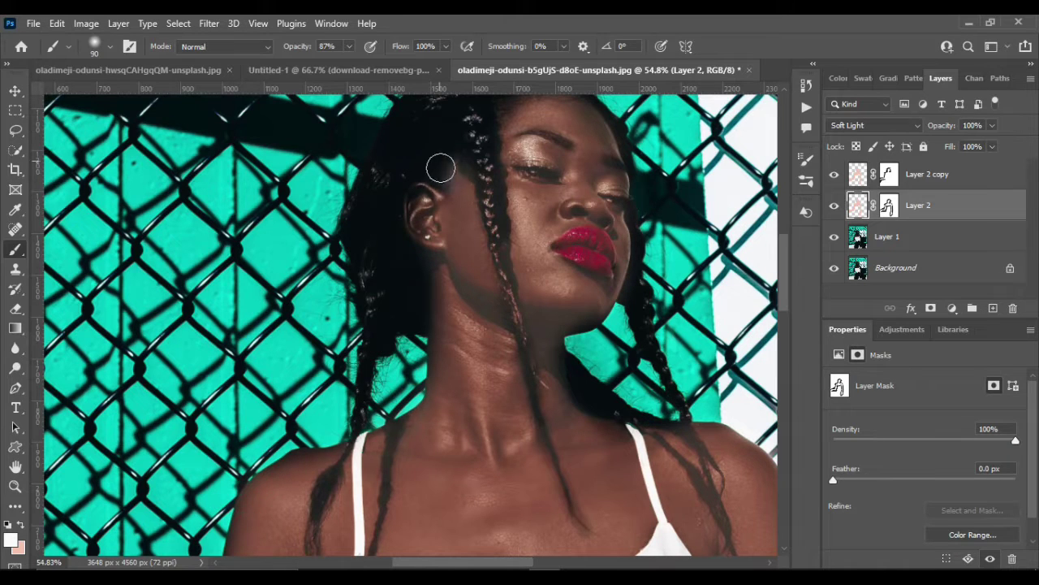
left_click(890, 177)
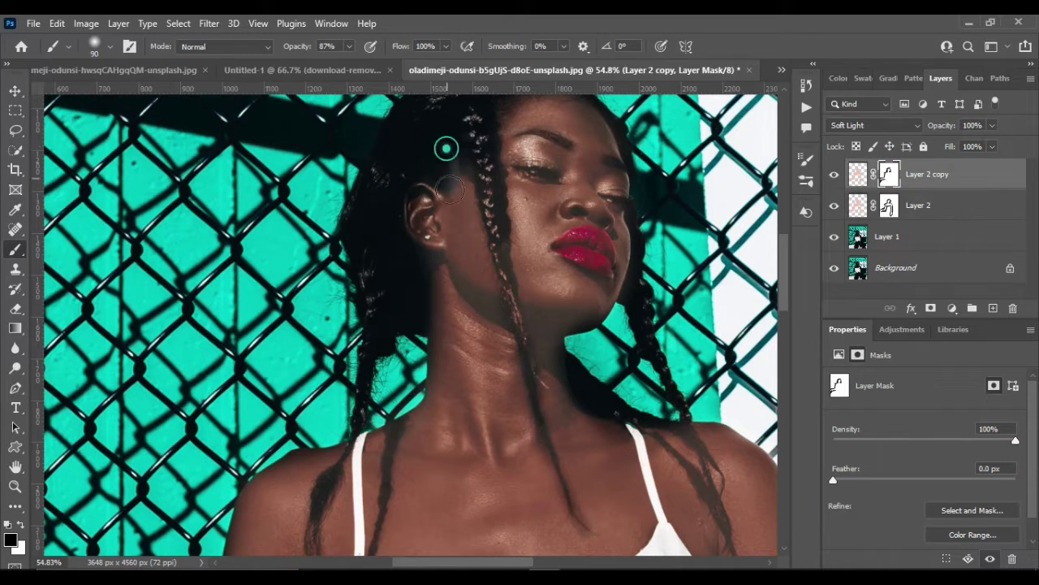
key("ctrl+2")
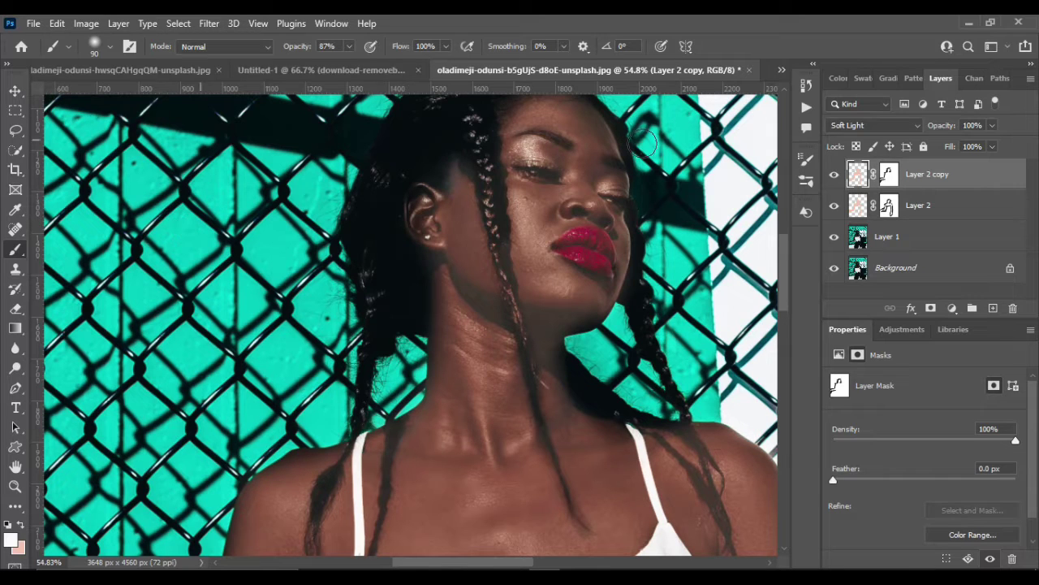
left_click(889, 173)
key("alt+bracketleft")
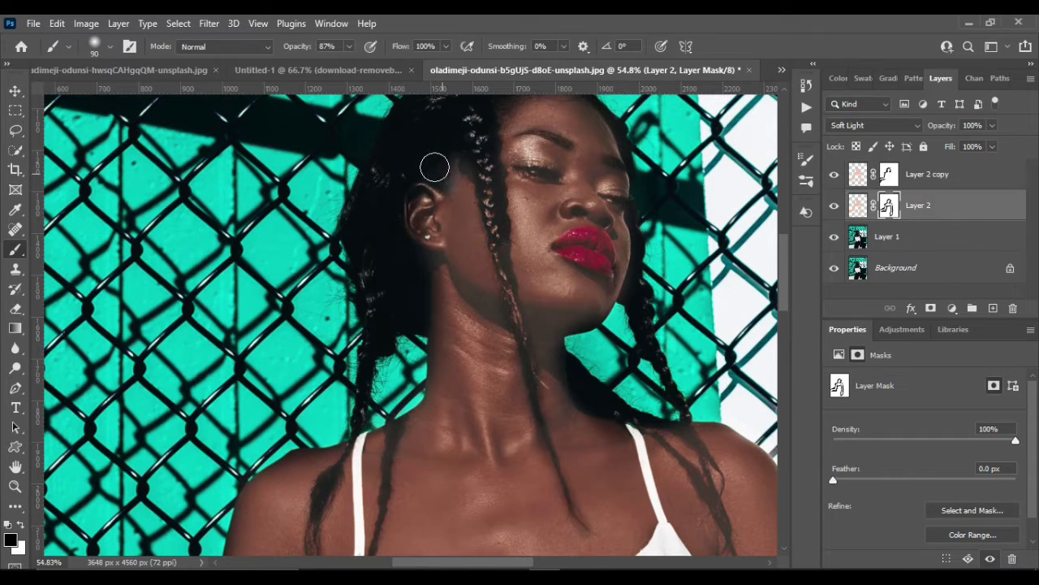
left_click(886, 173)
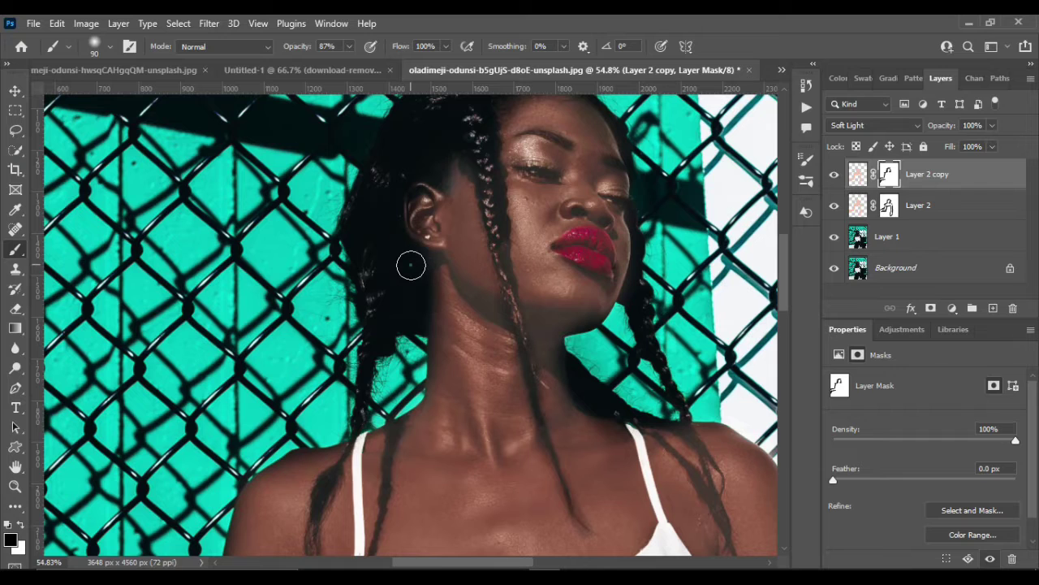
left_click(887, 206)
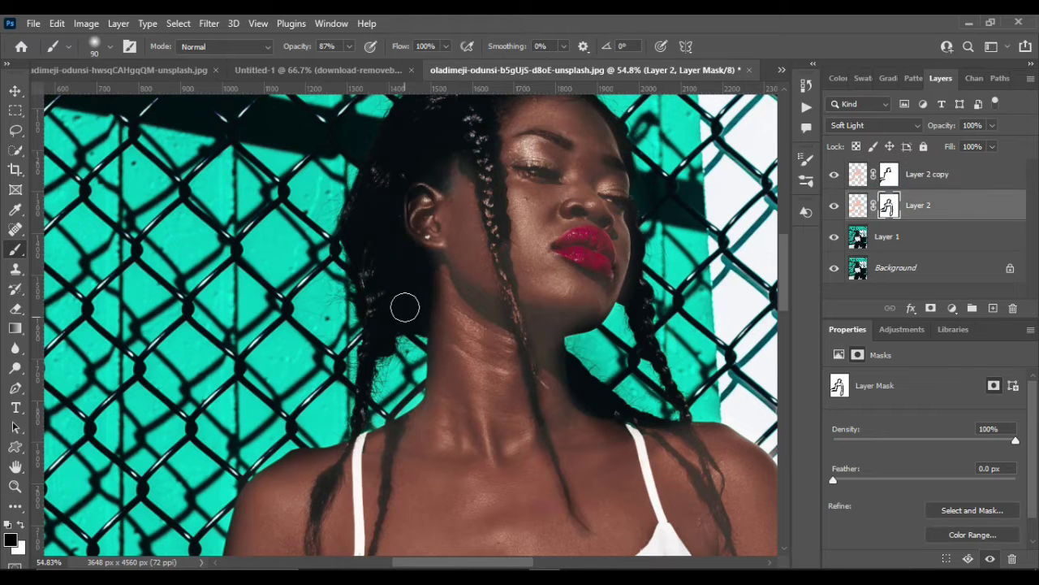
Mask Layer 2's overlay off the right shirt strap and shirt's right edge with a 150 brush
scroll(406, 357, "down", 2)
scroll(569, 308, "down", 2)
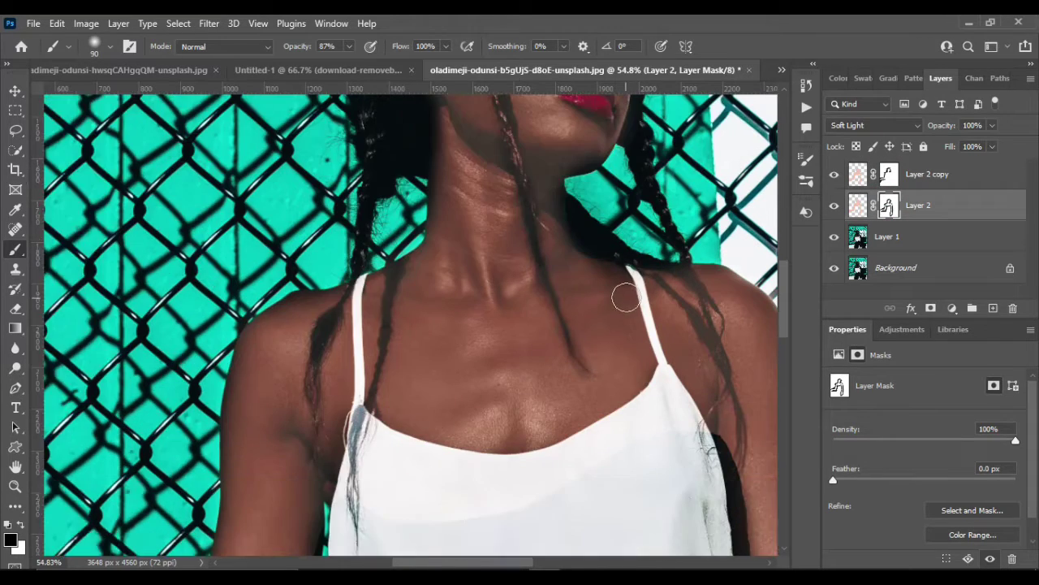
scroll(569, 244, "right", 3)
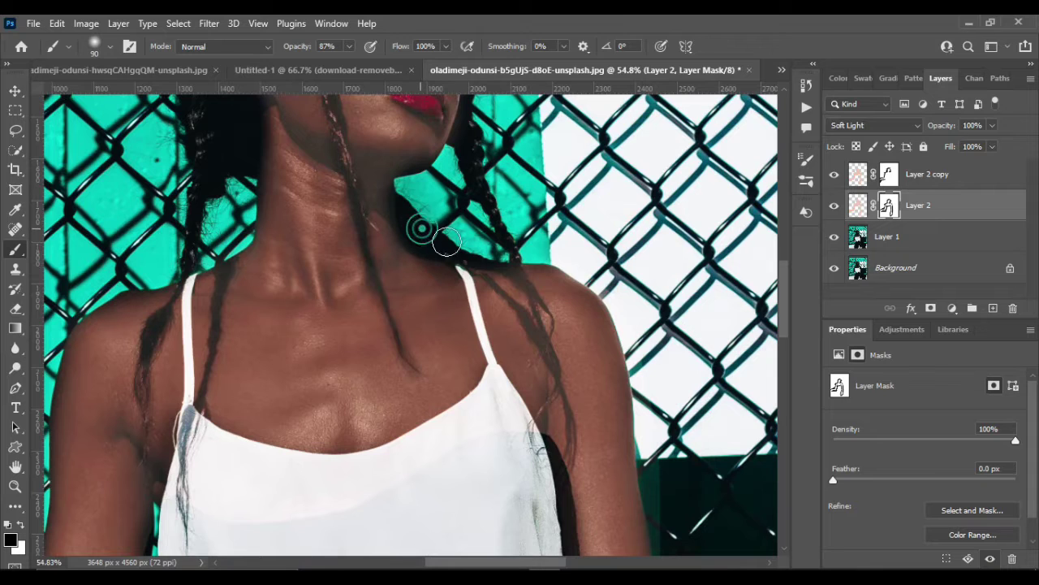
scroll(478, 227, "down", 2)
left_click(494, 183)
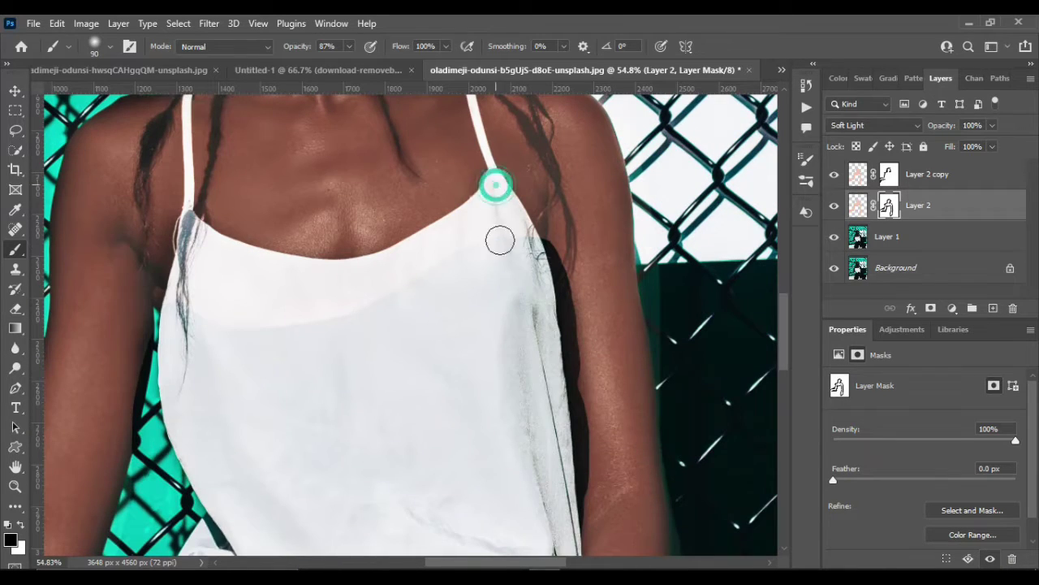
key("bracketright")
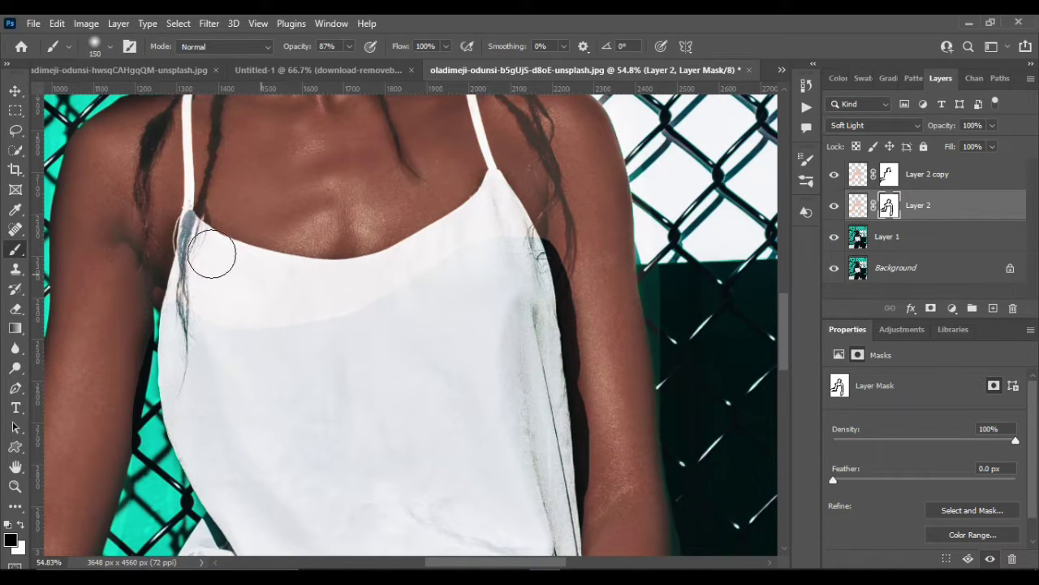
left_click(529, 401)
scroll(532, 455, "down", 2)
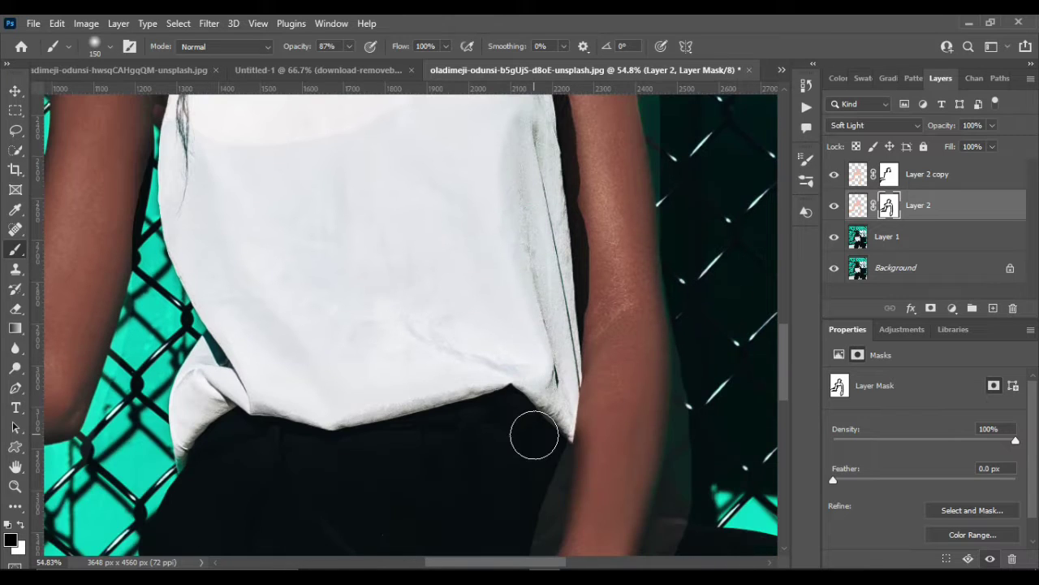
left_click(552, 424)
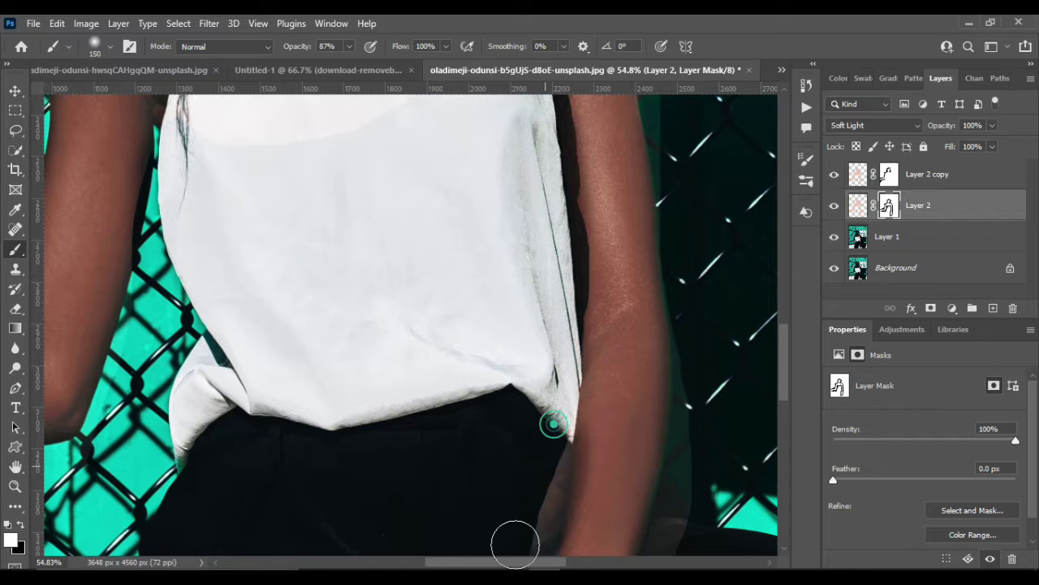
On Layer 2 copy's mask, erase the glow at the shirt's lower right corner and beside the arm
left_click(889, 174)
left_click(552, 434)
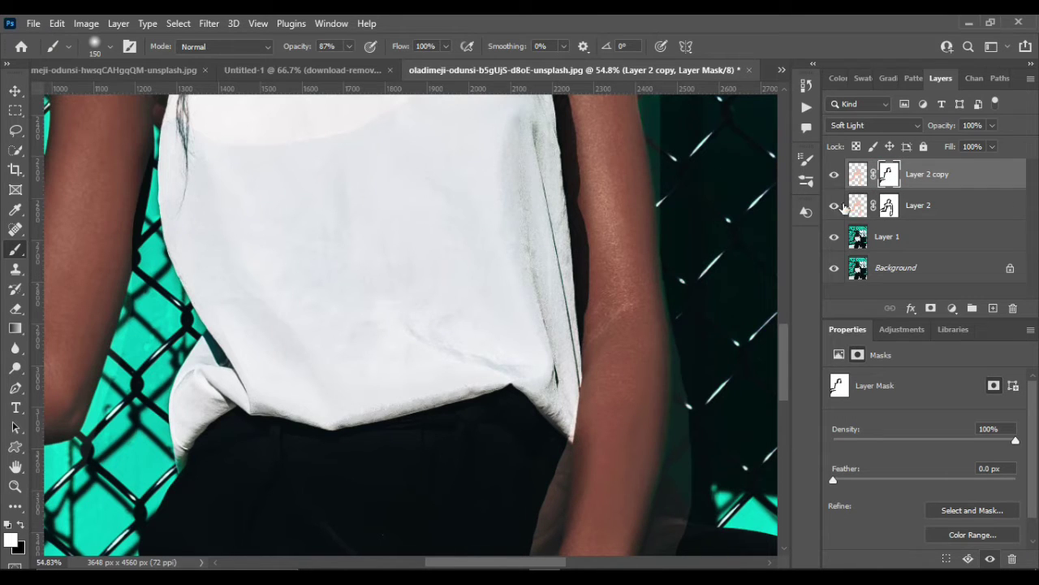
left_click(552, 446)
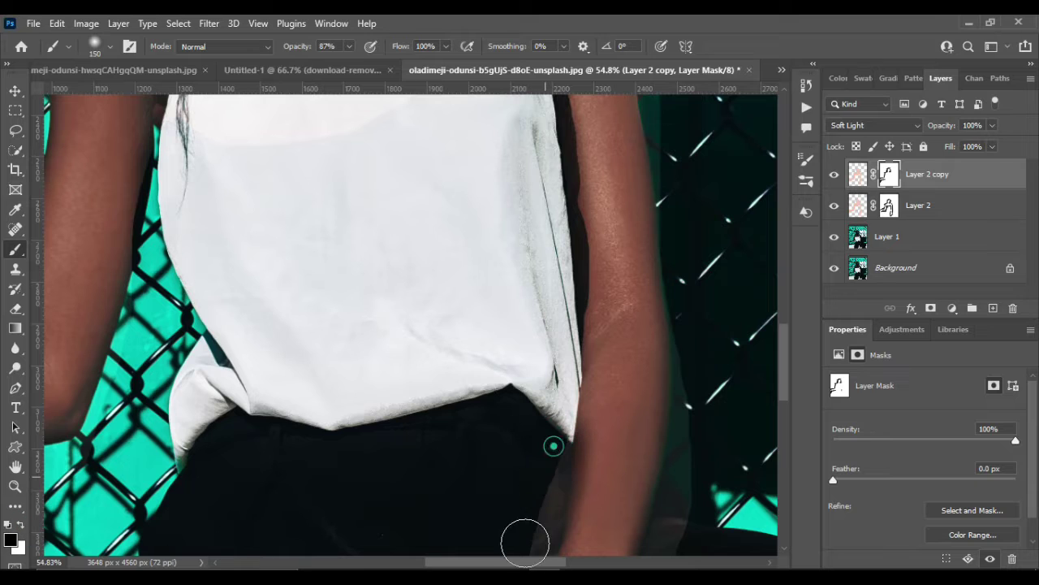
left_click(550, 460)
scroll(499, 538, "down", 3)
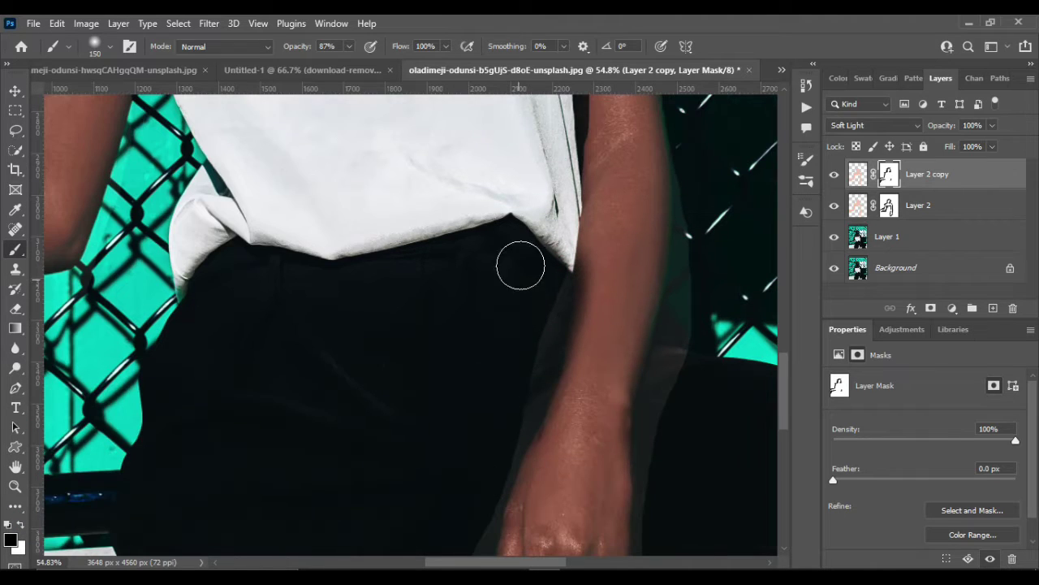
left_click(548, 278)
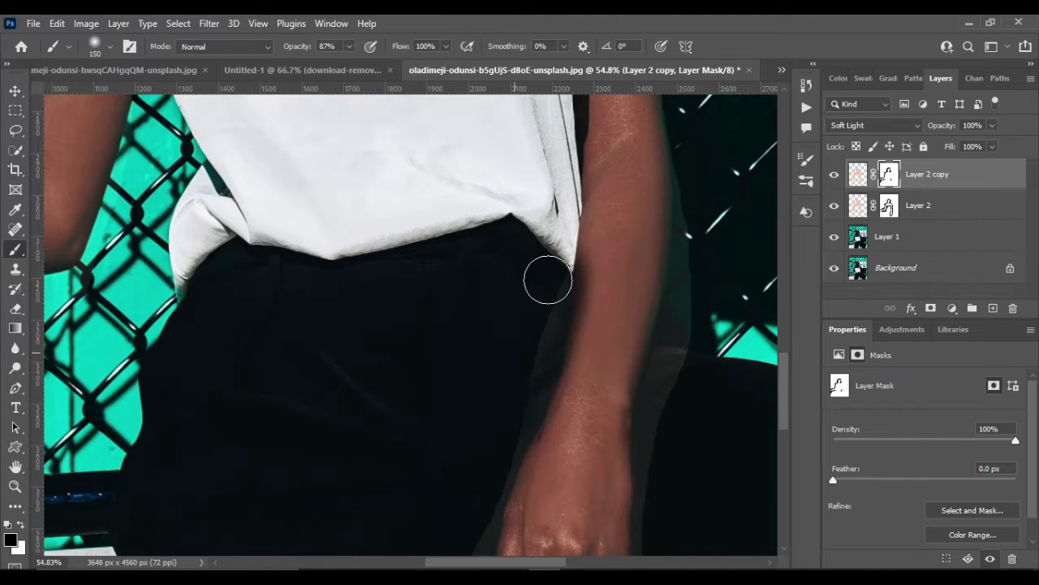
Raise brush opacity to 100% and mask Layer 2's glow along the forearm's edge
left_click(350, 47)
left_click_drag(348, 62, 398, 78)
left_click(888, 206)
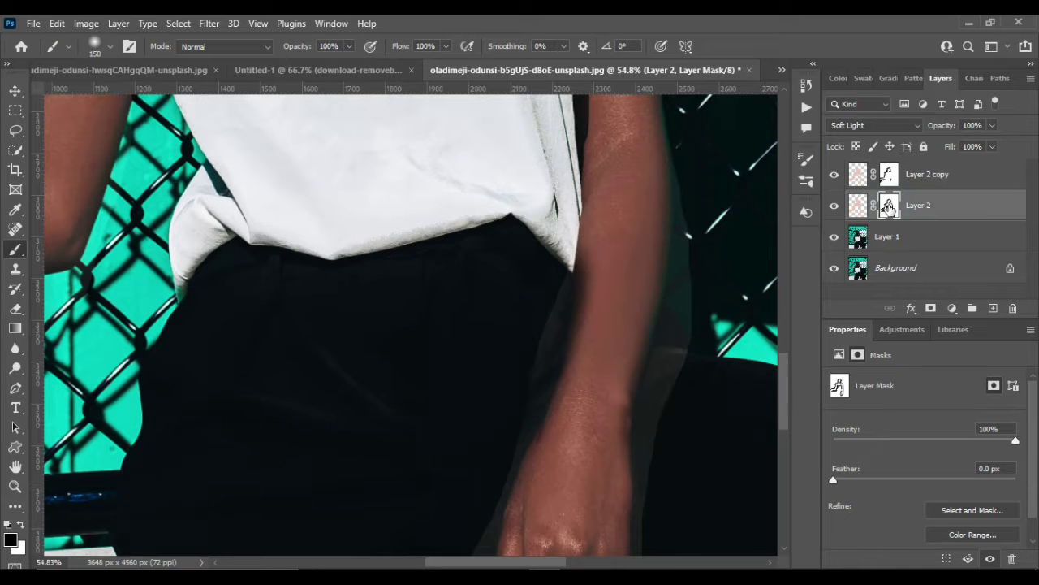
left_click(534, 309)
left_click(522, 383)
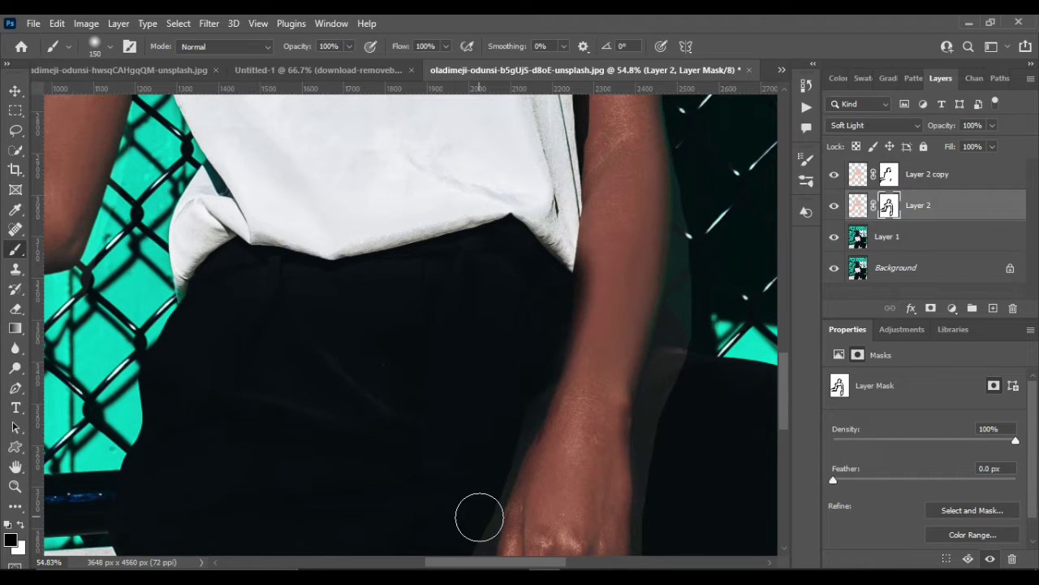
scroll(467, 503, "down", 3)
left_click(526, 244)
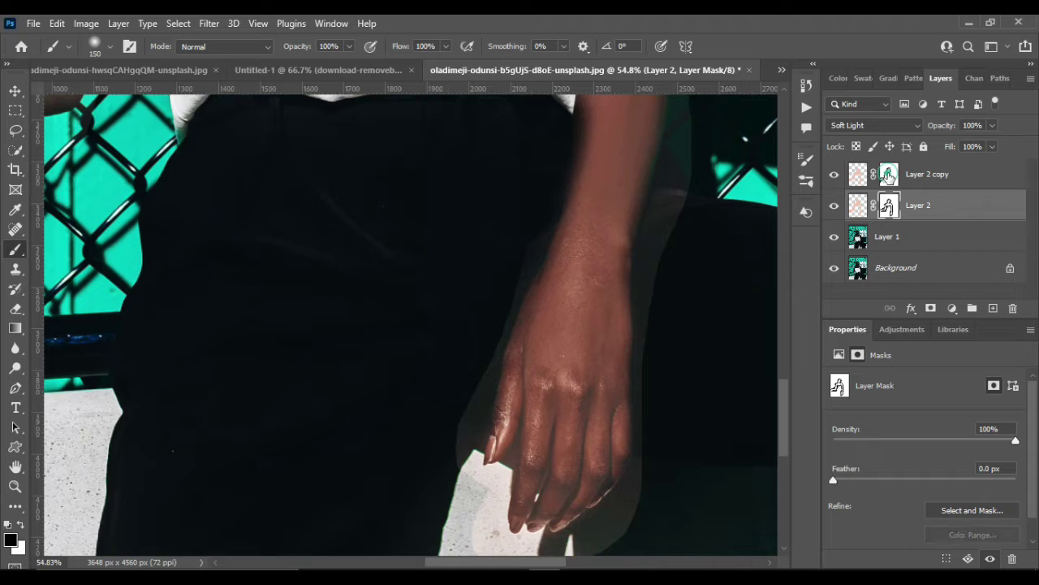
Paint Layer 2 copy's mask along the forearm, hand, fingers and the fence beside the arm
left_click(889, 174)
left_click(534, 218)
left_click_drag(494, 323, 441, 447)
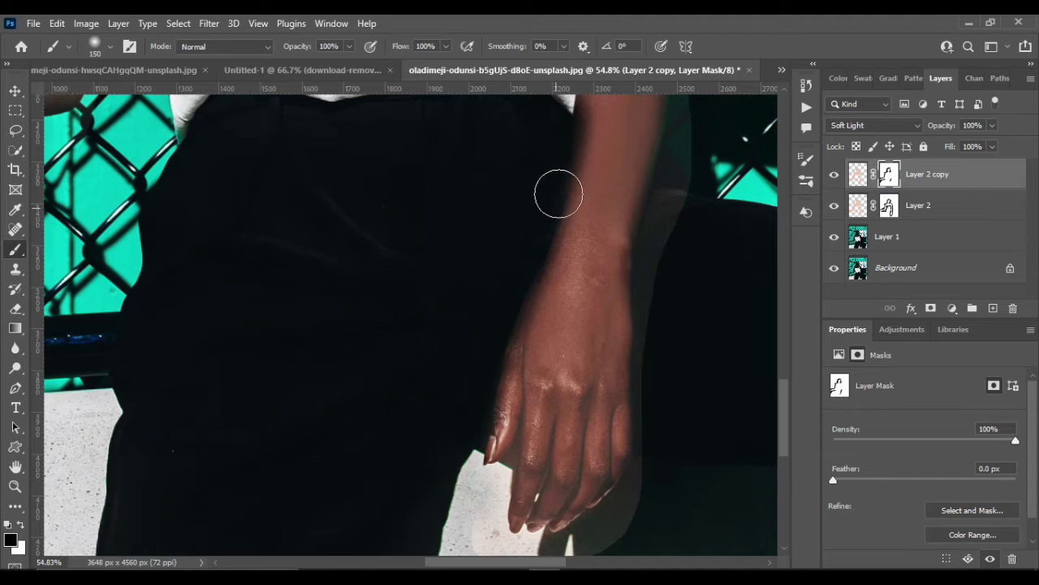
scroll(488, 461, "down", 2)
left_click(480, 453)
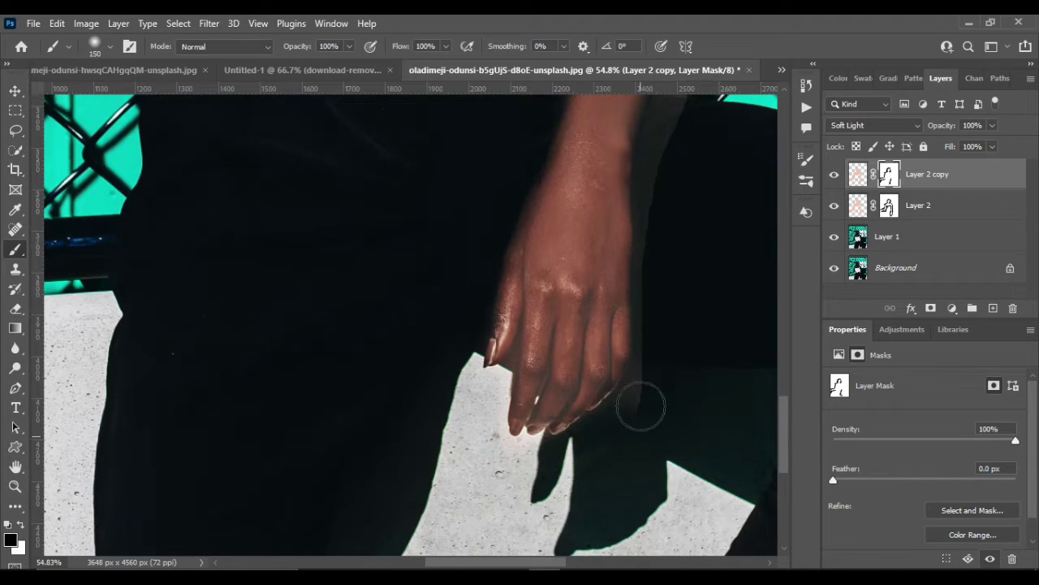
left_click(670, 375)
left_click(492, 371)
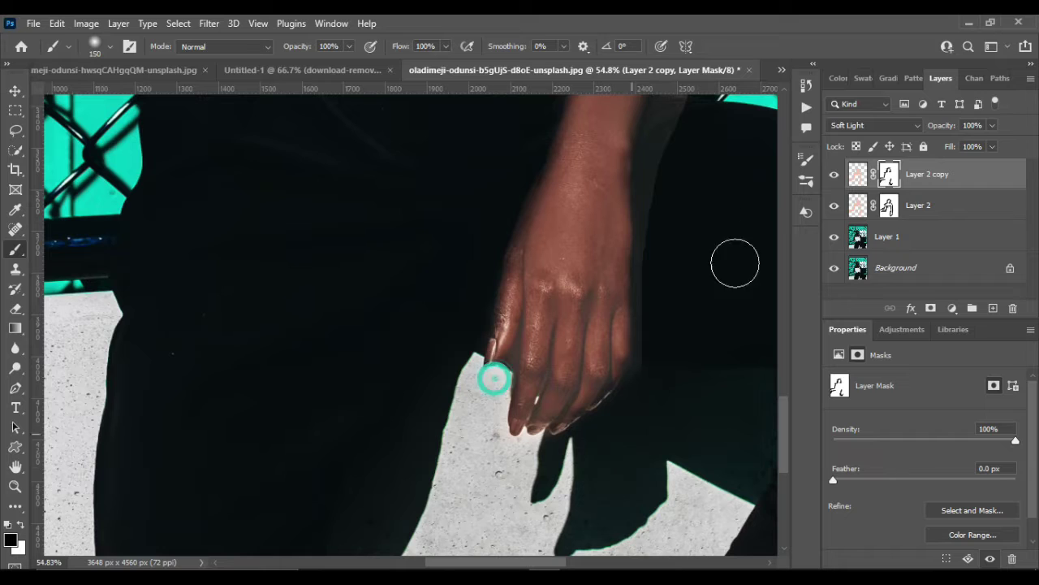
left_click(658, 346)
scroll(666, 276, "up", 4)
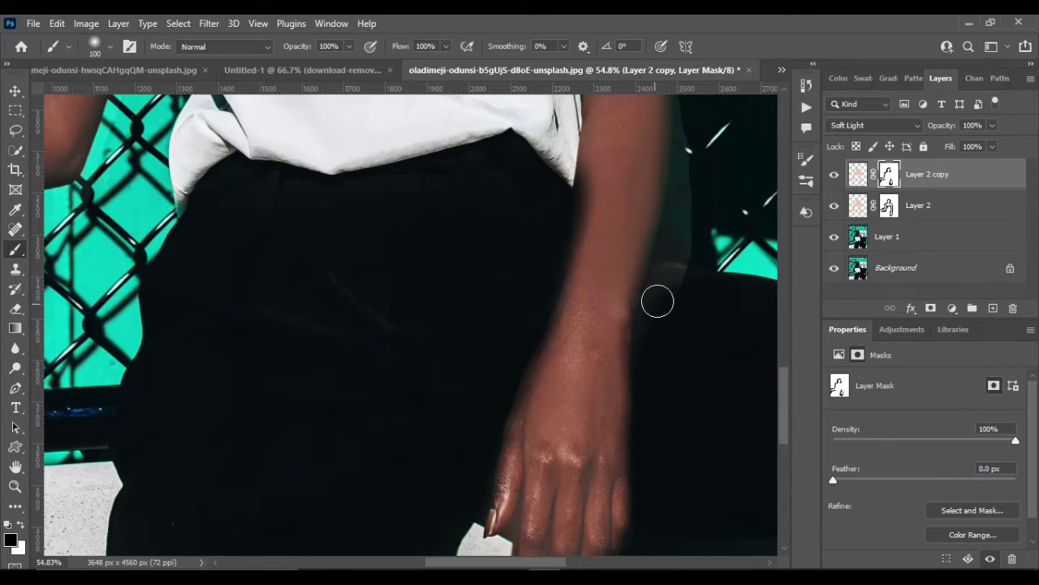
left_click(702, 157)
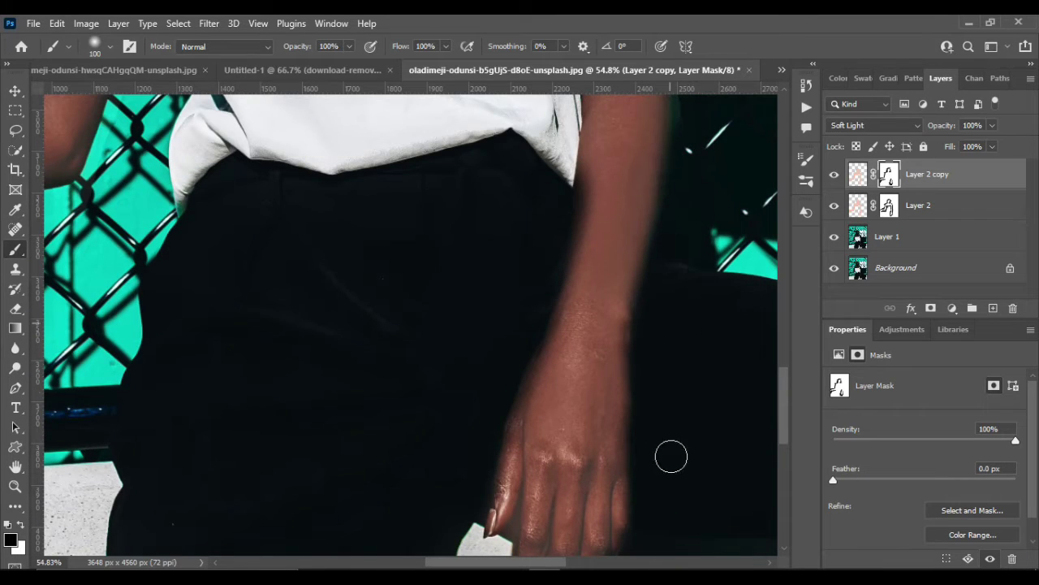
scroll(617, 454, "down", 3)
Zoom into the hand and paint black in the index, middle, ring and little finger gaps, undoing and redoing strokes
scroll(522, 457, "up", 2)
scroll(517, 457, "up", 2)
scroll(499, 410, "up", 1)
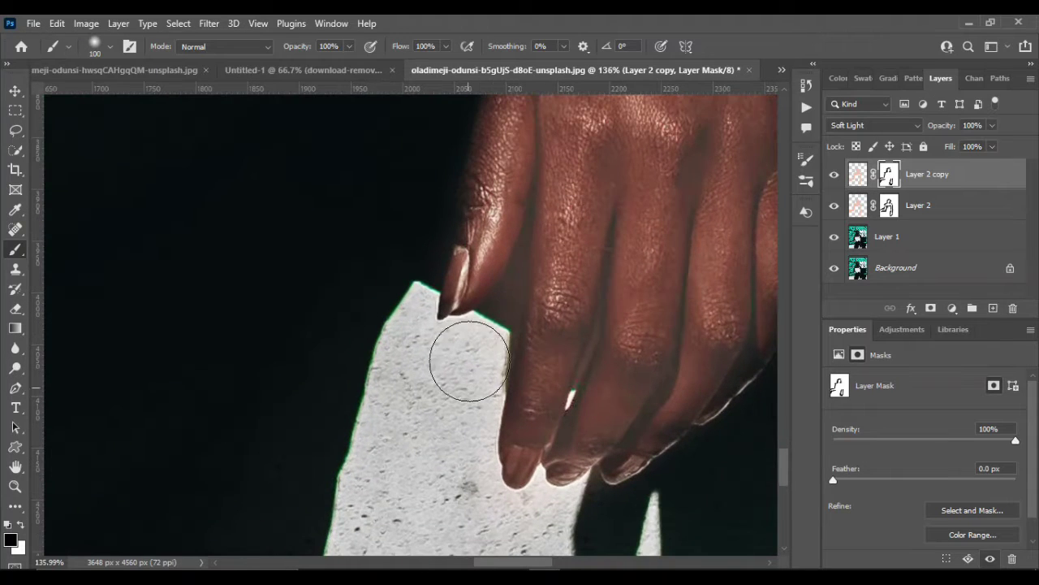
left_click_drag(511, 382, 522, 225)
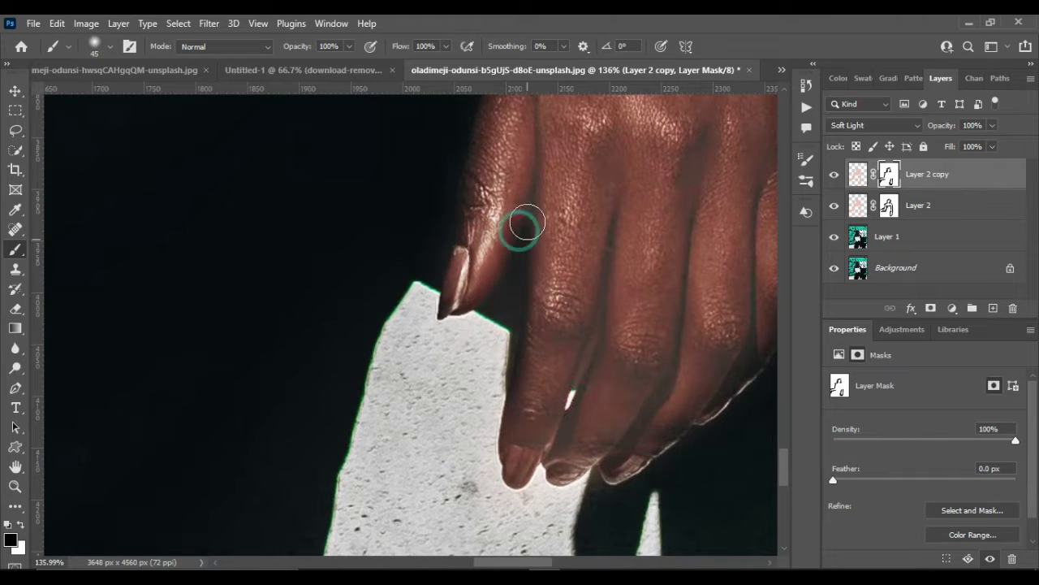
key("bracketleft")
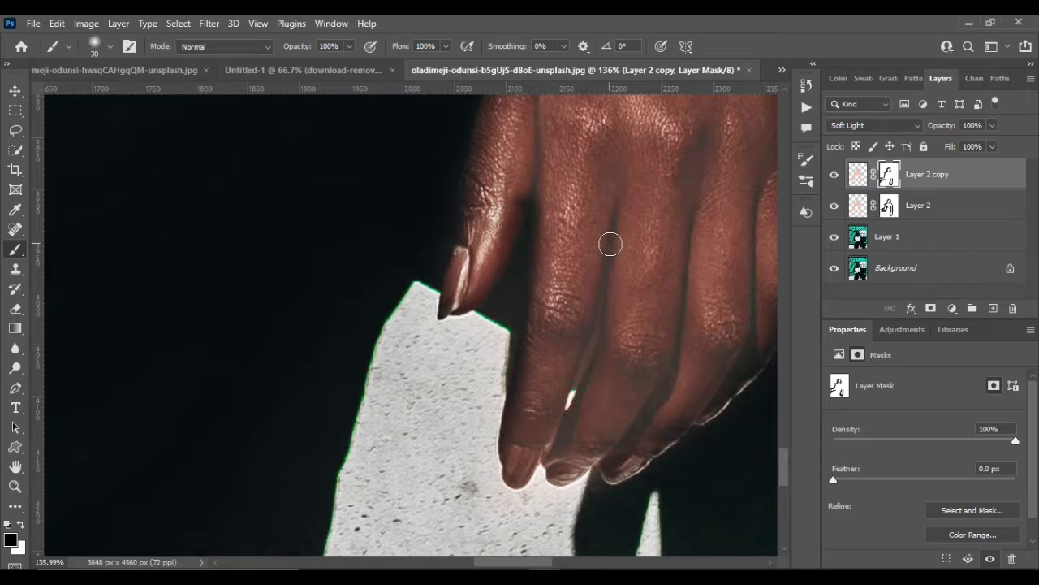
left_click_drag(611, 244, 550, 476)
key("ctrl+z")
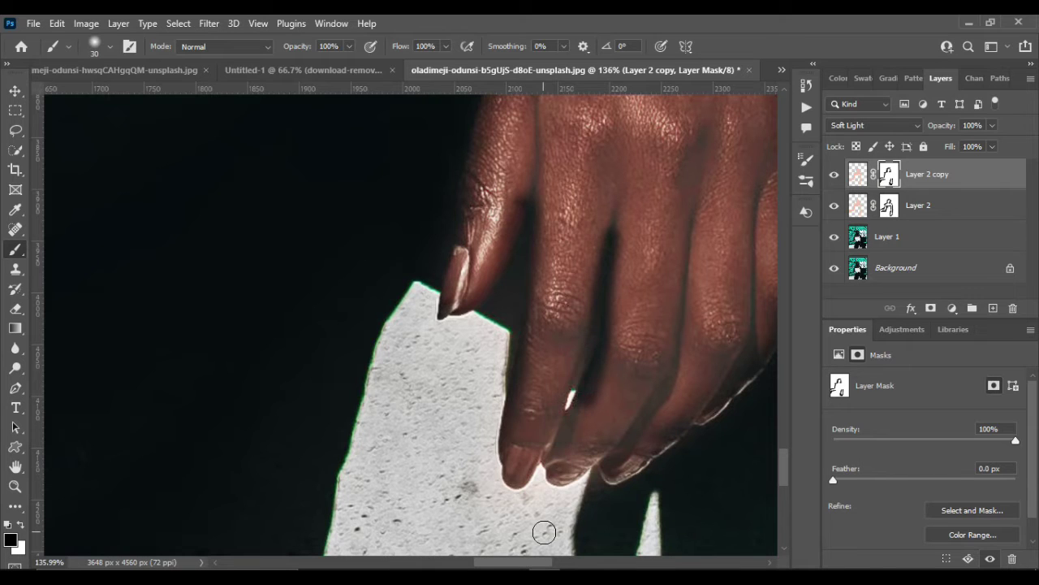
key("ctrl+z")
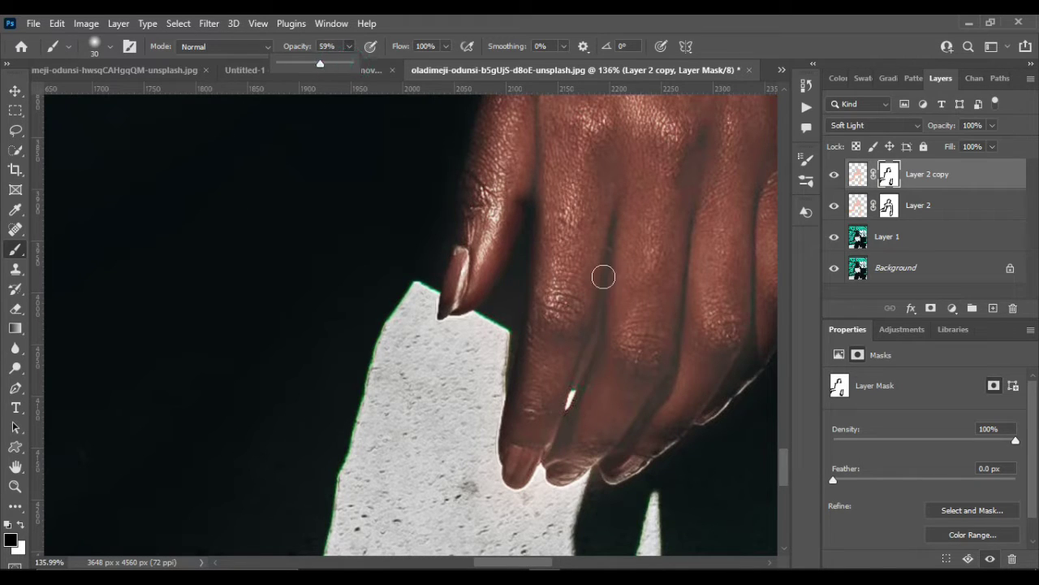
key("ctrl+shift+z")
key("ctrl+shift+z")
left_click_drag(699, 228, 626, 458)
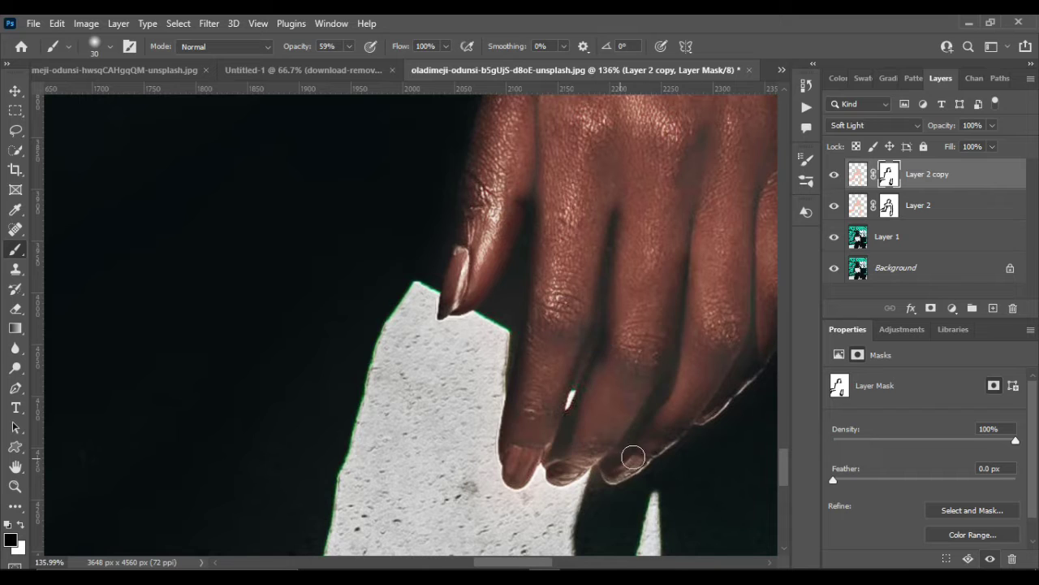
scroll(572, 471, "down", 3)
left_click_drag(649, 274, 630, 401)
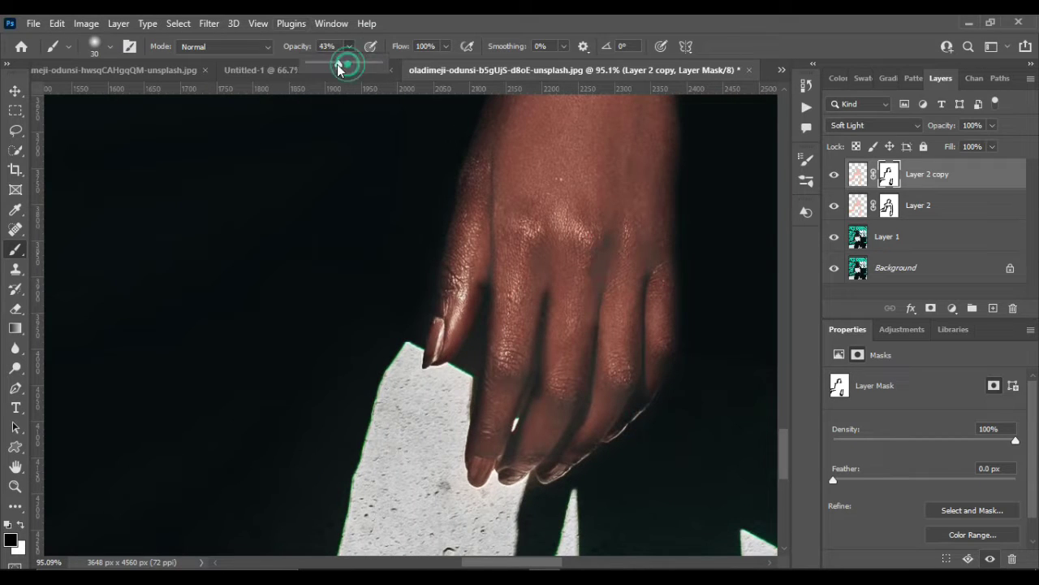
Lower brush opacity to 28% and lightly mask the overlay on the back of the hand
left_click_drag(338, 69, 328, 69)
left_click_drag(594, 232, 606, 448)
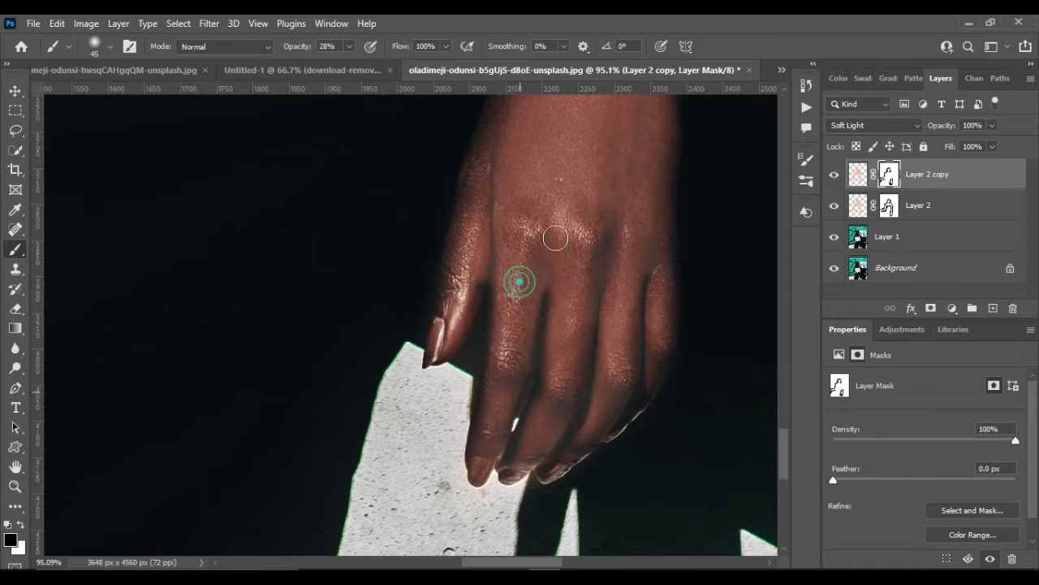
scroll(561, 307, "down", 2)
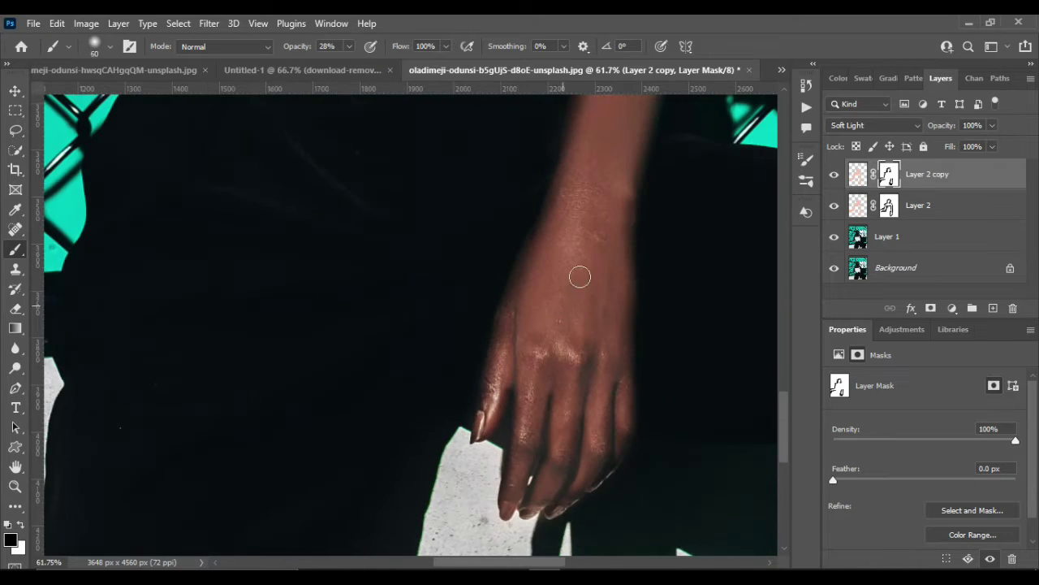
scroll(543, 409, "down", 3)
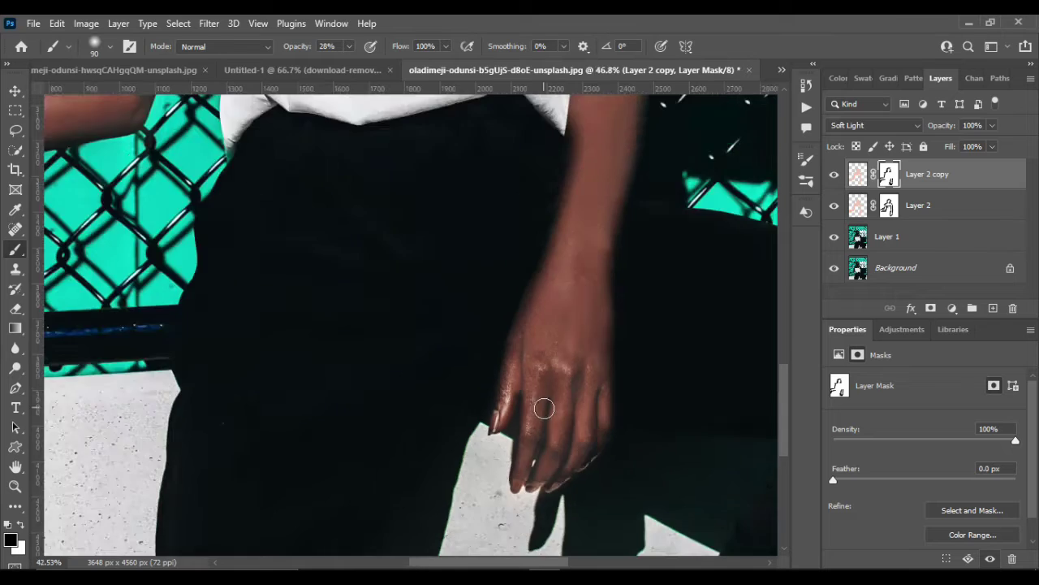
Paint Layer 2 copy's mask along the arm's outer edge, zooming in and out to check
scroll(544, 409, "up", 2)
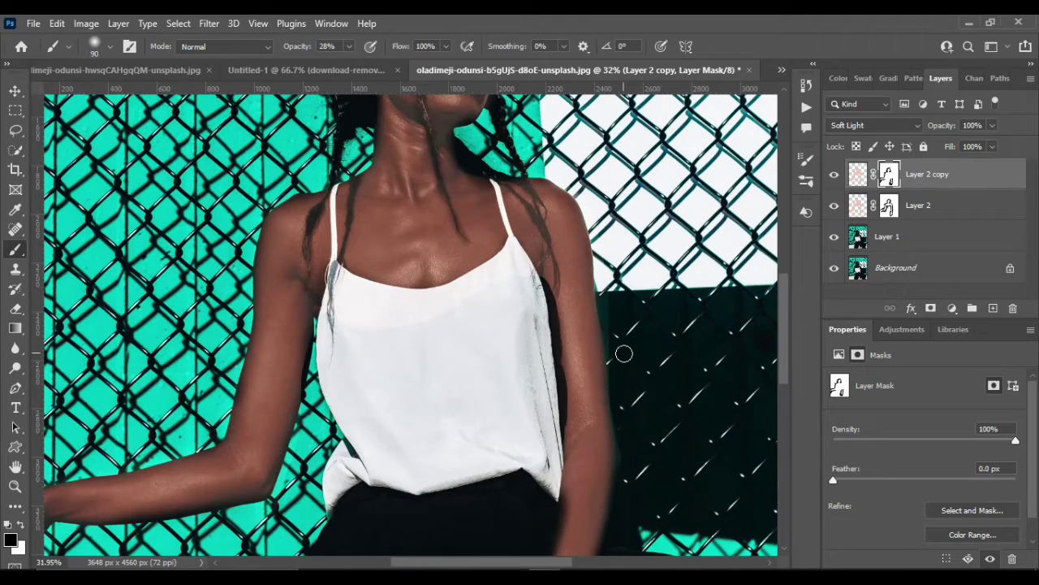
scroll(622, 352, "up", 2)
scroll(622, 353, "up", 1)
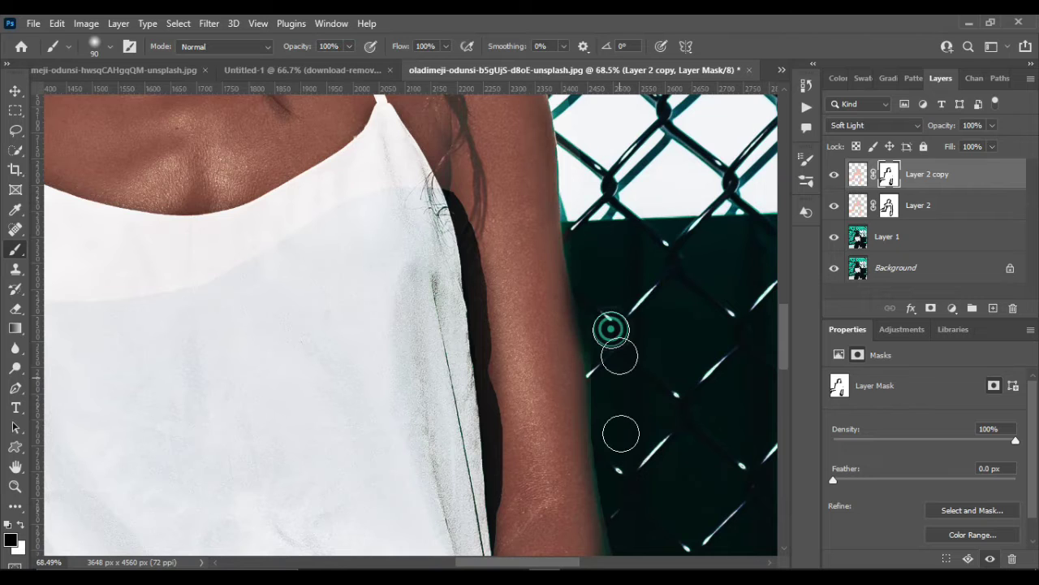
scroll(616, 379, "down", 4)
mouse_move(607, 213)
left_mouse_down()
mouse_move(640, 353)
mouse_move(623, 486)
left_mouse_up()
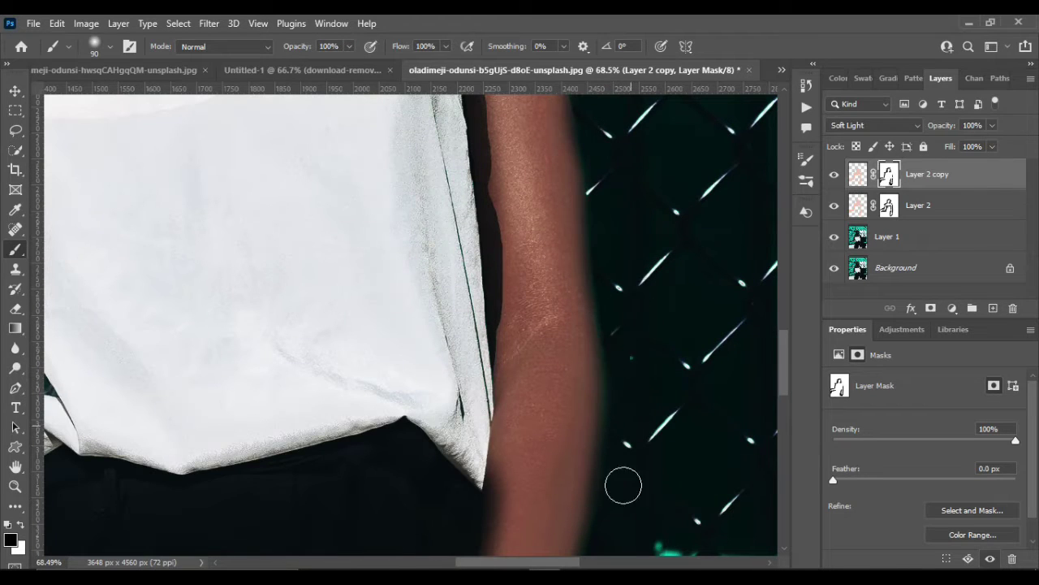
scroll(627, 357, "down", 3)
scroll(622, 268, "down", 1)
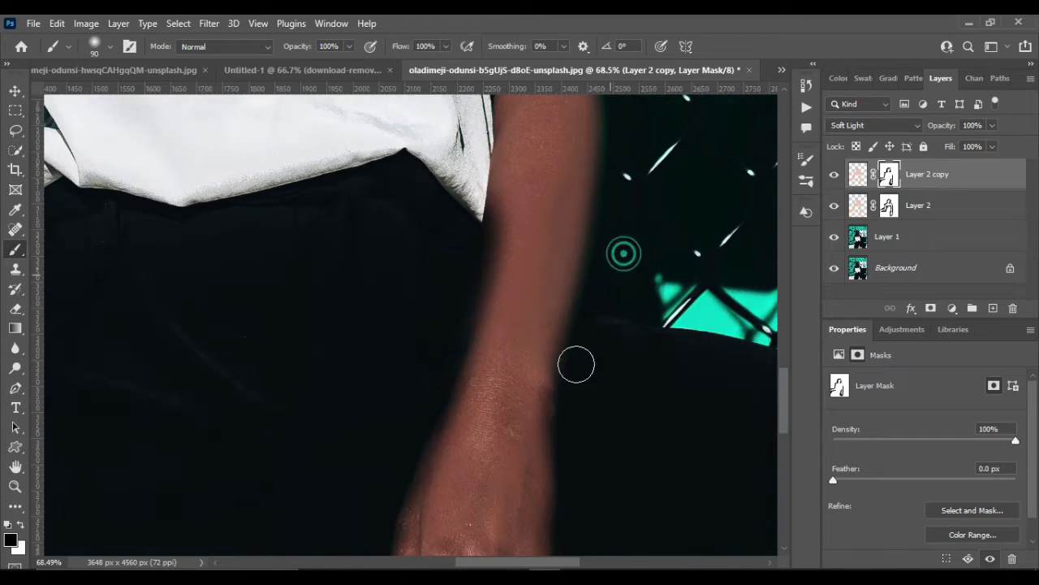
scroll(597, 400, "down", 2)
scroll(598, 400, "up", 3)
scroll(588, 417, "up", 2)
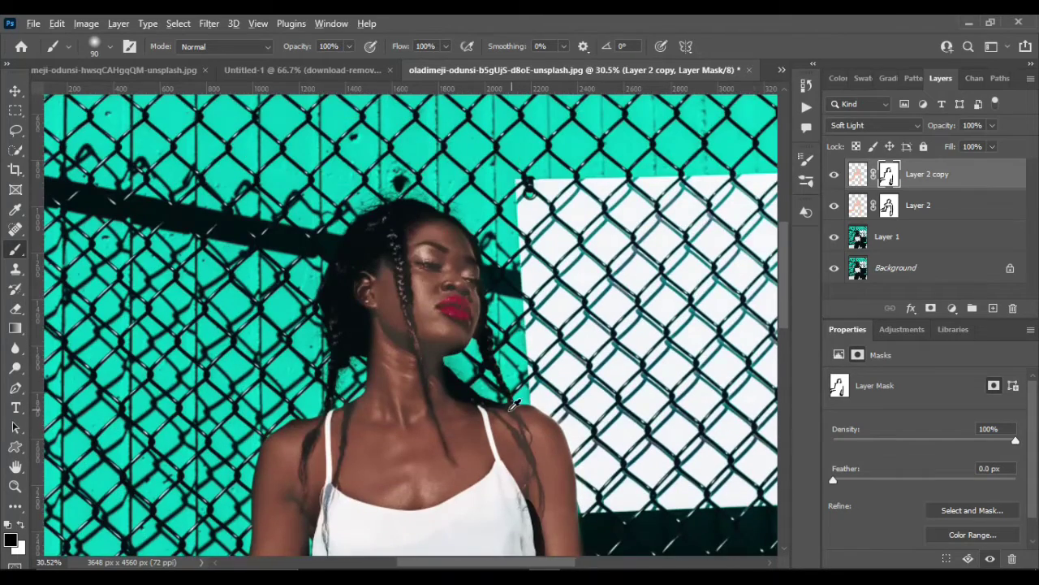
scroll(514, 406, "up", 5)
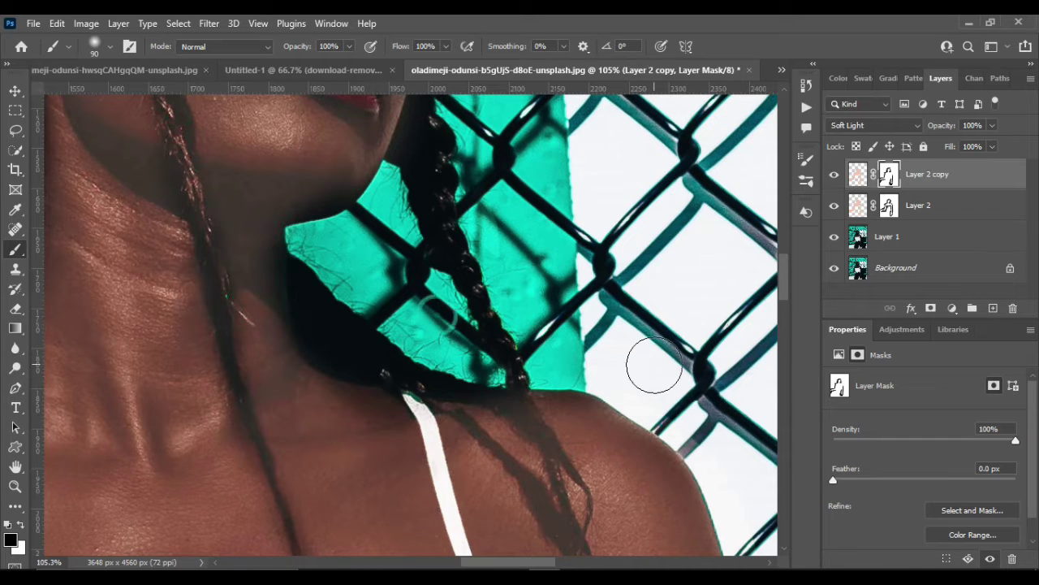
scroll(655, 364, "down", 2)
scroll(657, 357, "down", 2)
scroll(625, 325, "down", 1)
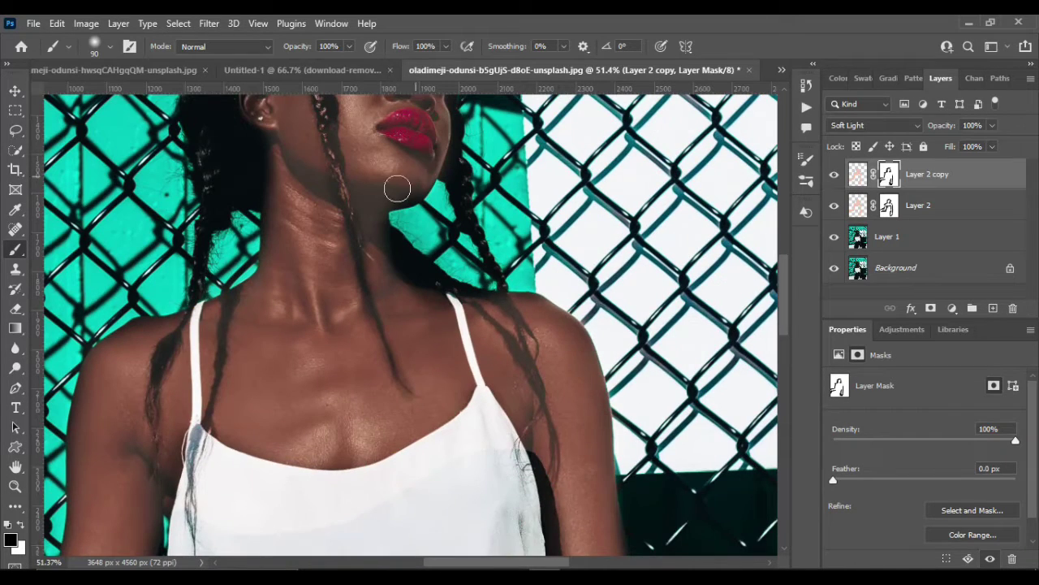
scroll(387, 194, "up", 2)
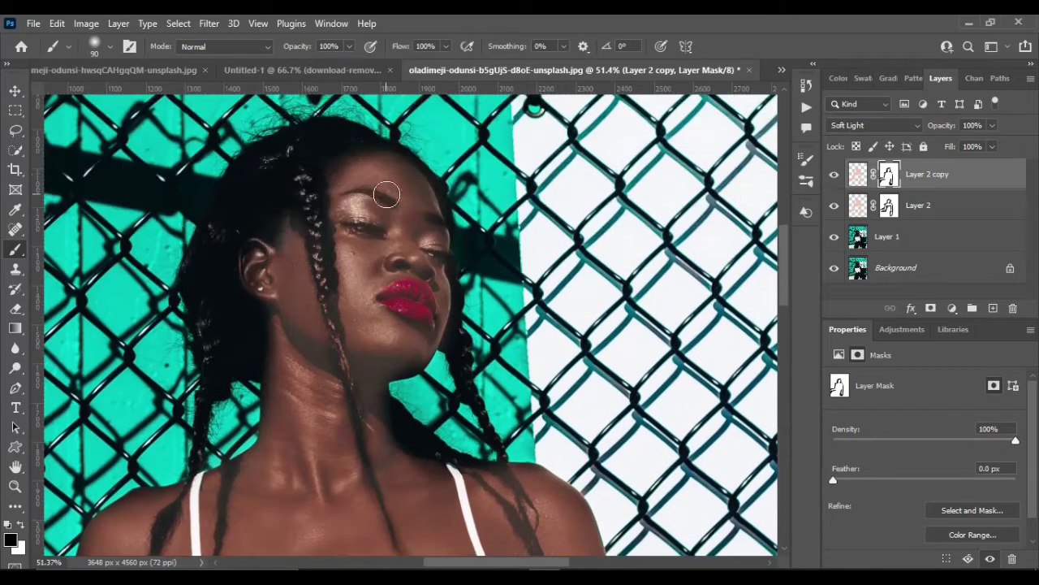
Set the brush to 41% opacity and size 50, then mask the tint off the braid along the neck
left_click(348, 46)
scroll(334, 309, "up", 2)
scroll(333, 313, "up", 2)
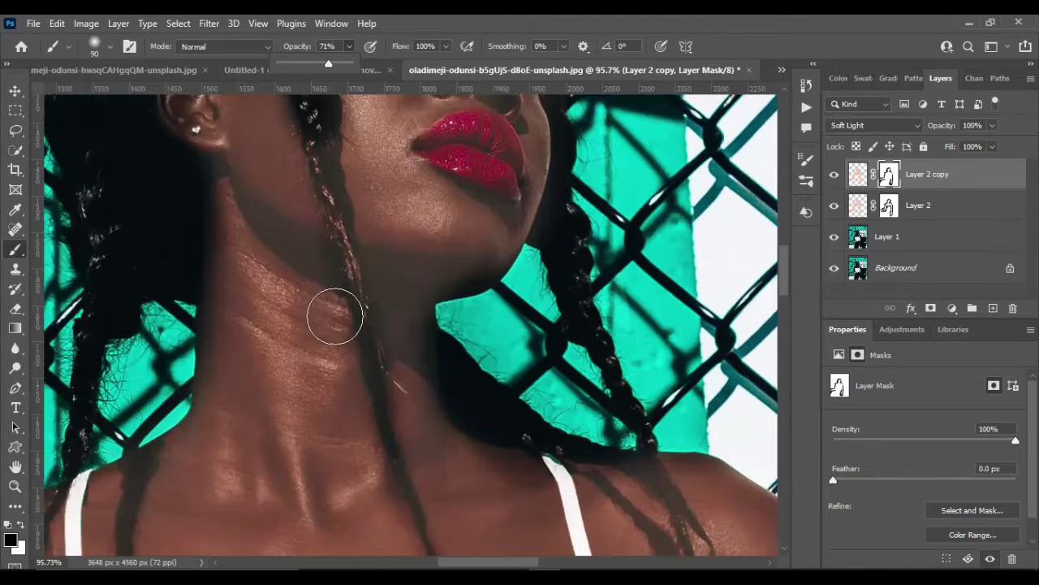
scroll(335, 317, "up", 1)
key("bracketleft")
key("bracketleft")
key("bracketleft")
left_click_drag(320, 204, 402, 528)
scroll(400, 381, "down", 3)
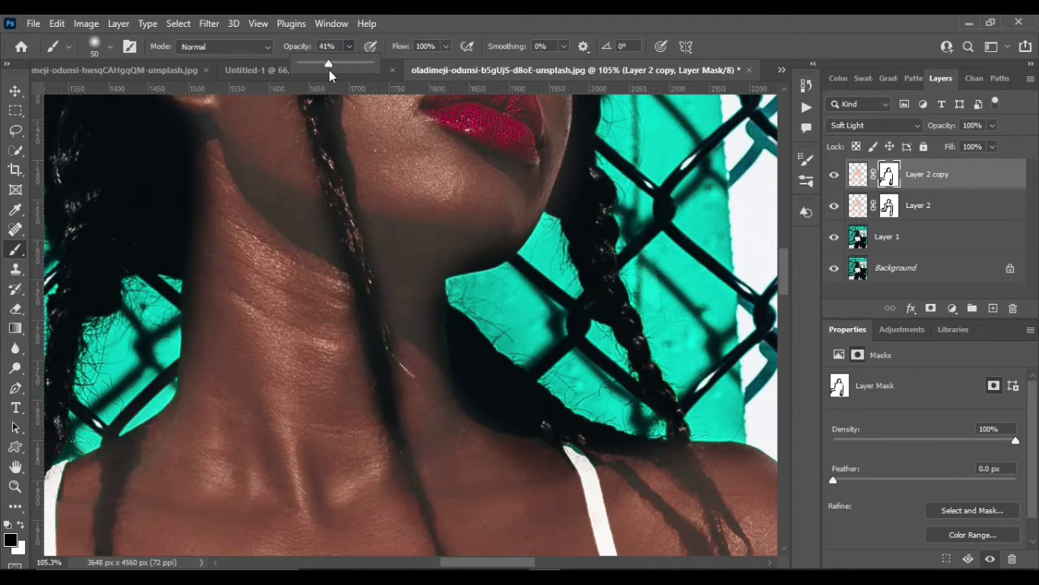
scroll(425, 344, "down", 3)
scroll(397, 220, "down", 3)
left_click_drag(398, 220, 478, 454)
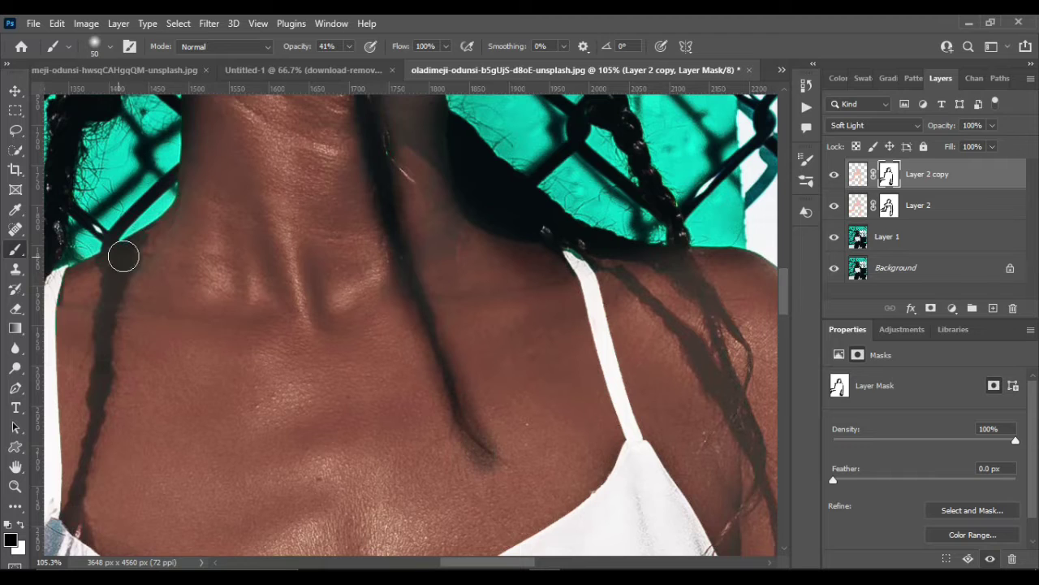
Mask the warm tint off the left braid and the shoulder braid
left_click_drag(123, 257, 51, 506)
scroll(342, 443, "down", 2)
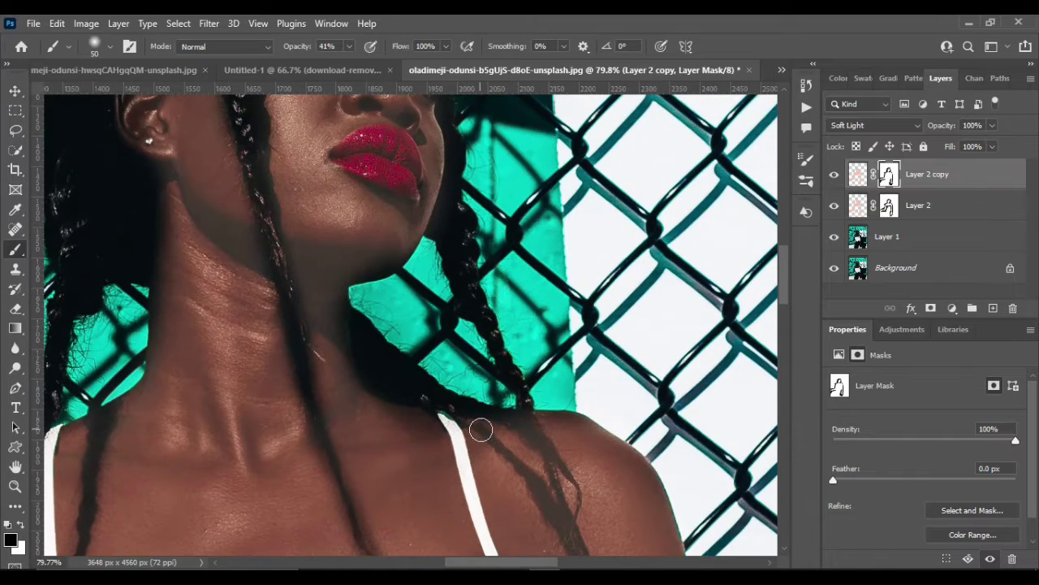
left_click_drag(480, 430, 563, 499)
scroll(584, 514, "down", 1)
scroll(585, 515, "down", 2)
scroll(584, 515, "down", 2)
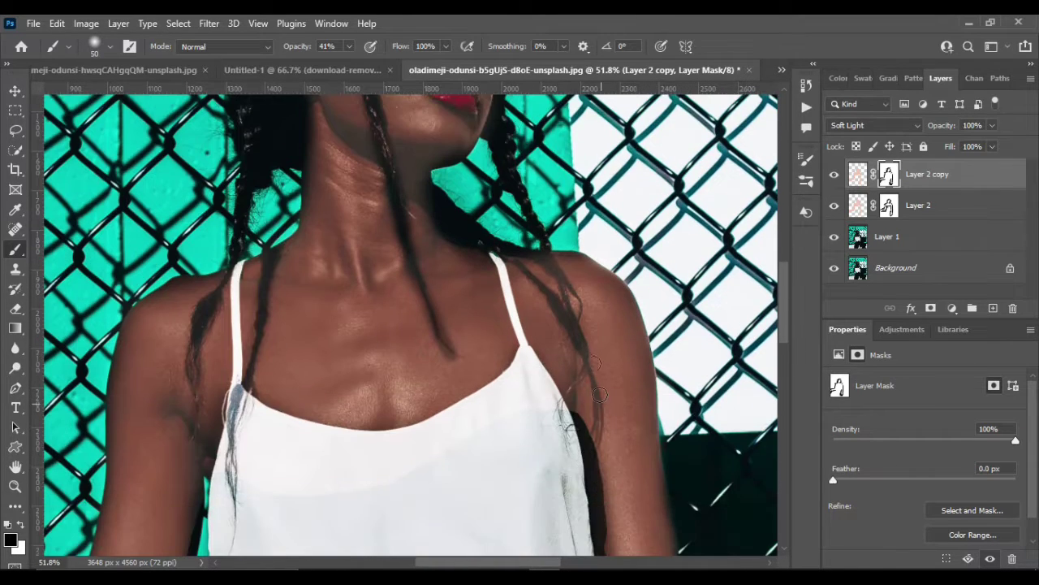
left_click_drag(584, 339, 573, 379)
scroll(503, 378, "up", 3)
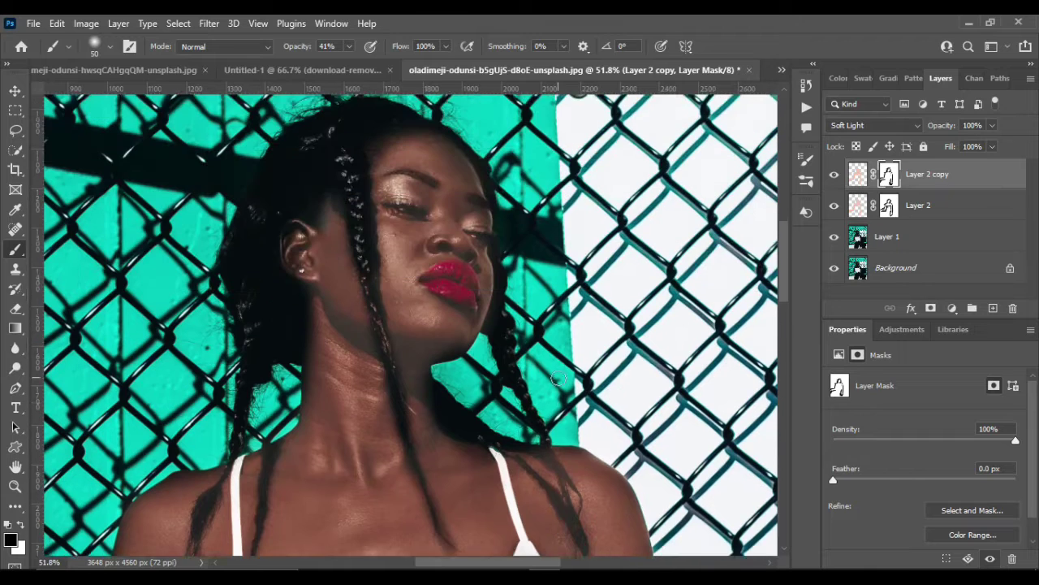
scroll(447, 376, "up", 1)
scroll(449, 381, "up", 2)
scroll(450, 382, "up", 1)
Mask the warm tint off the upper lip and the left eyelid
mouse_move(406, 406)
left_mouse_down()
mouse_move(468, 398)
mouse_move(413, 407)
mouse_move(506, 444)
left_mouse_up()
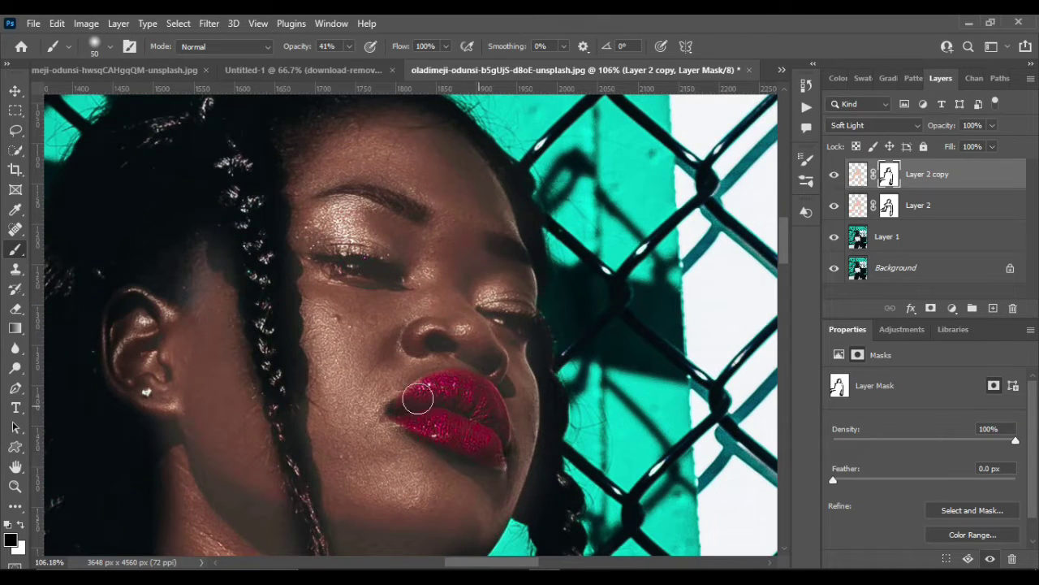
left_click_drag(422, 213, 333, 224)
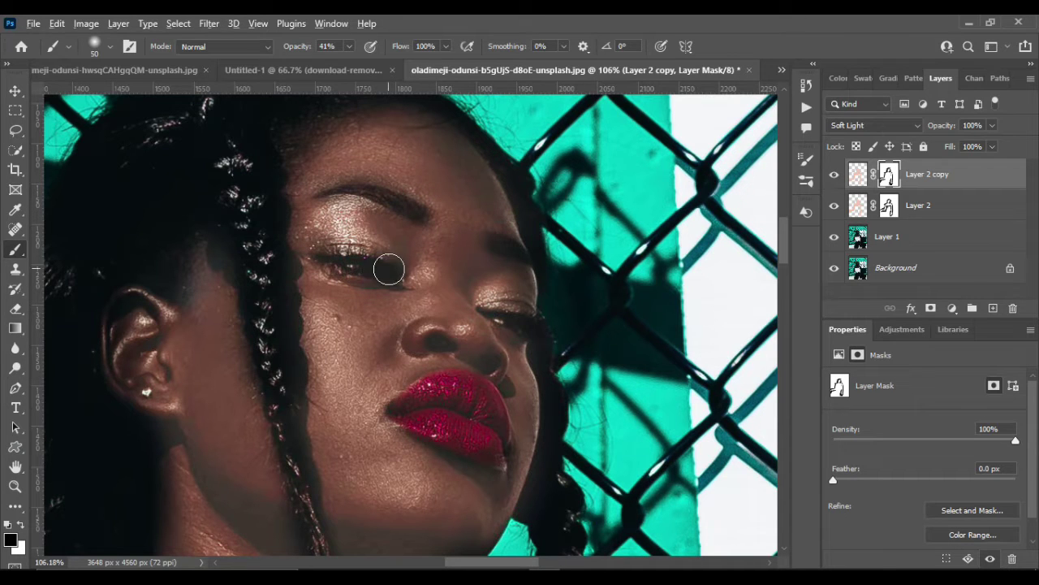
scroll(388, 270, "down", 5)
scroll(388, 270, "up", 2)
Set the brush to 24% opacity and size 200
left_click(348, 46)
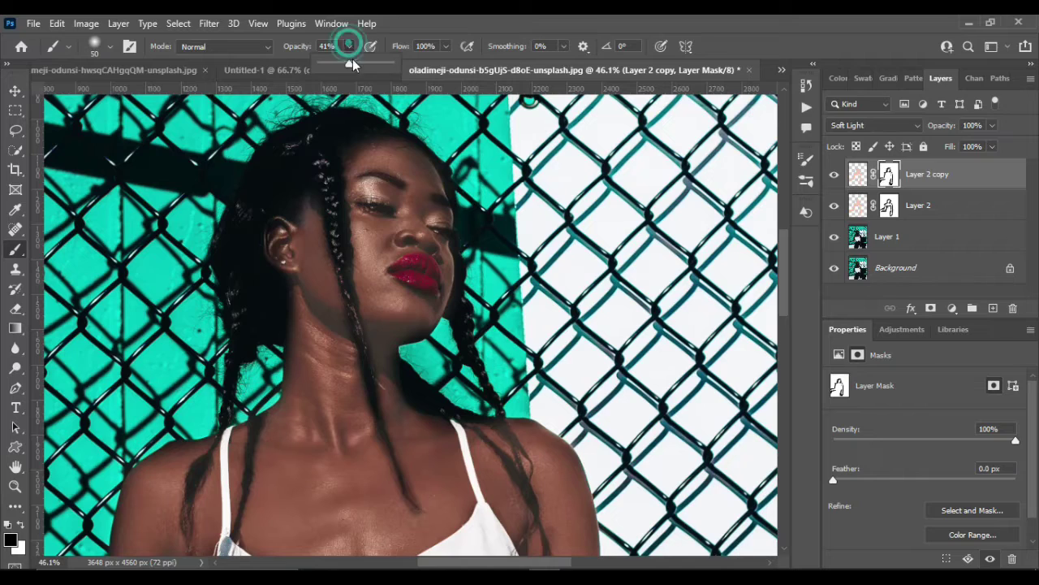
left_click_drag(349, 64, 337, 64)
key("]")
key("]")
key("]")
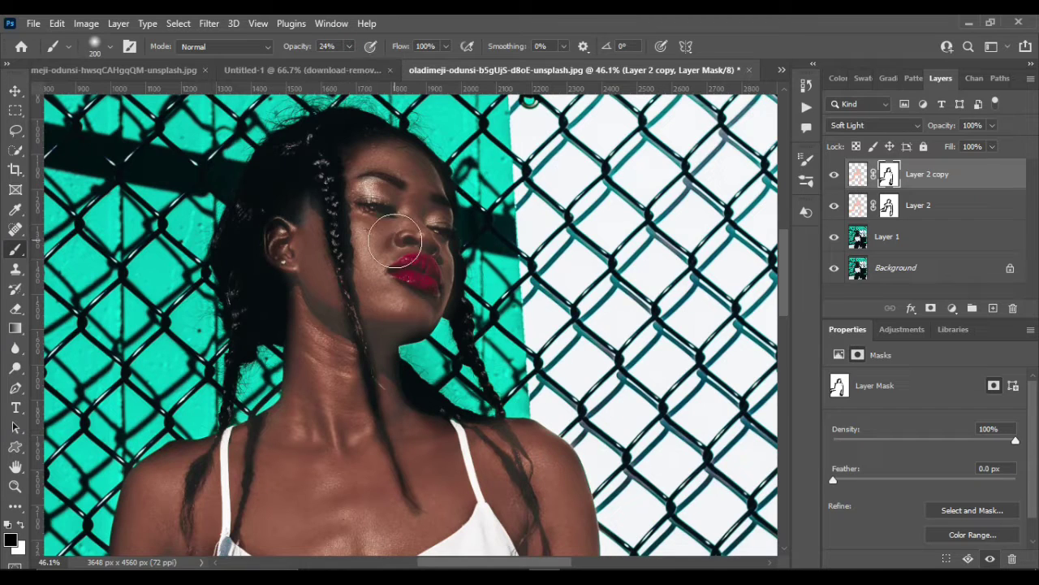
key("]")
key("]")
scroll(357, 497, "down", 1)
scroll(356, 497, "down", 3)
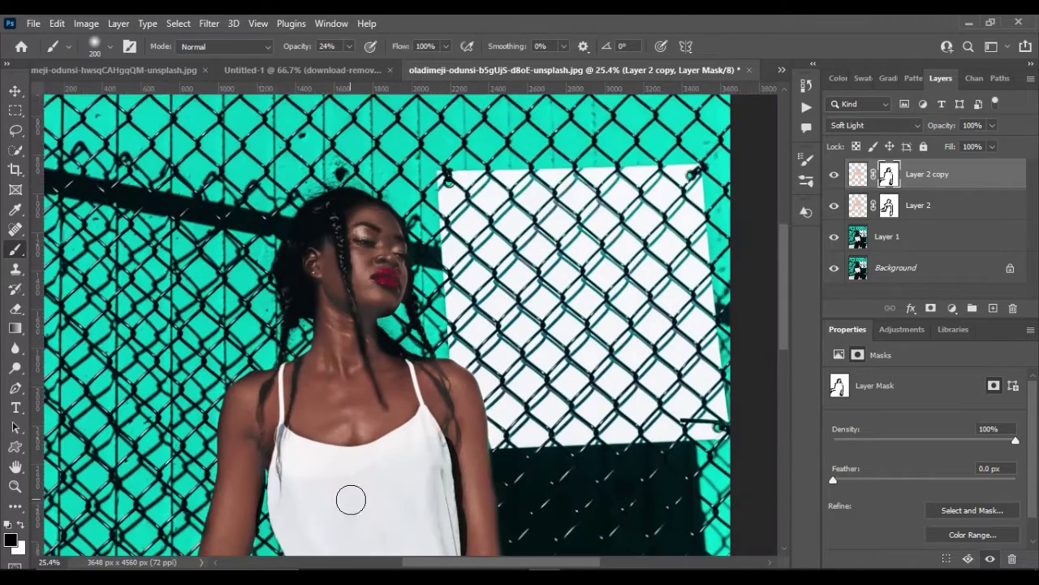
scroll(355, 497, "down", 1)
scroll(355, 497, "down", 1)
scroll(356, 497, "down", 1)
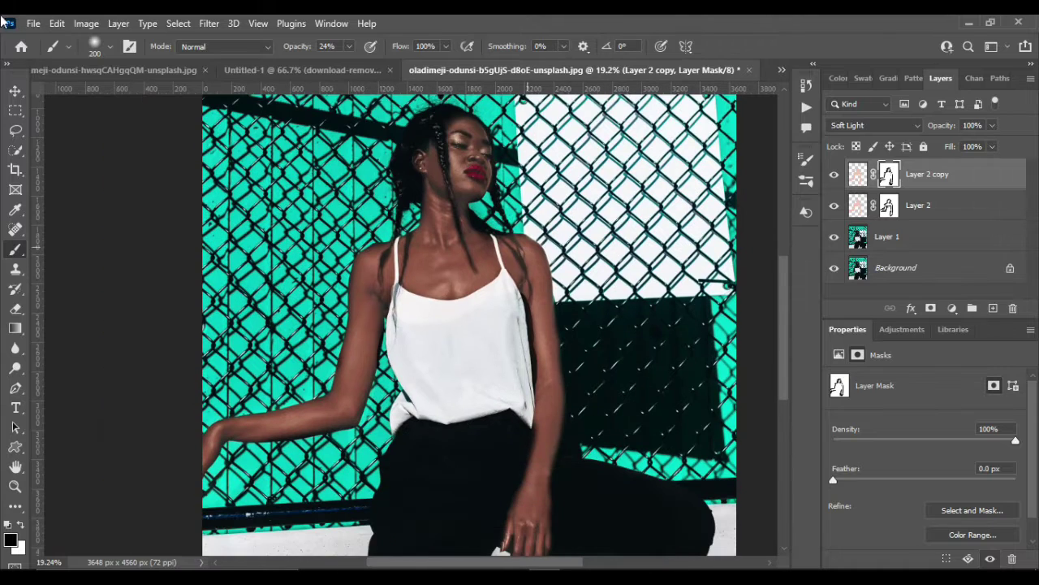
Set Layer 2 and Layer 2 copy to 78% opacity, then add Layer 1 to the selection
left_click(16, 91)
left_click(912, 206, "shift")
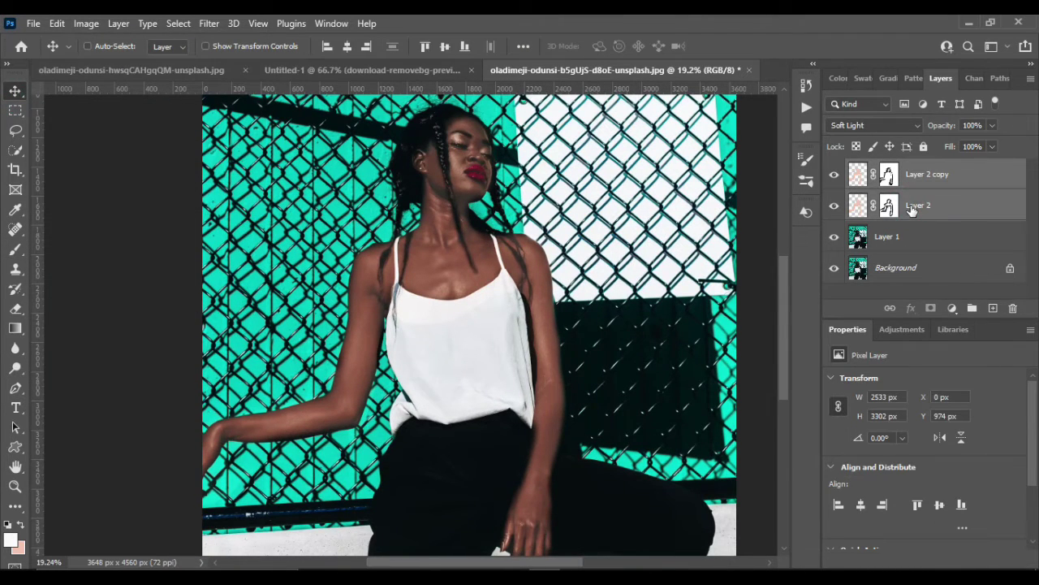
left_click(992, 126)
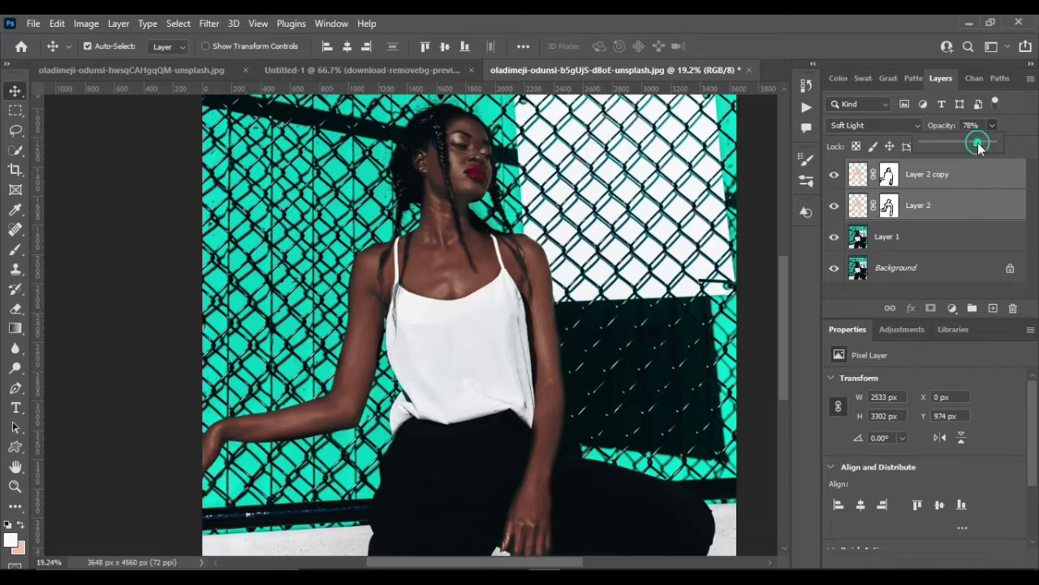
mouse_move(977, 143)
left_mouse_down()
mouse_move(930, 143)
mouse_move(984, 144)
left_mouse_up()
left_click(961, 236)
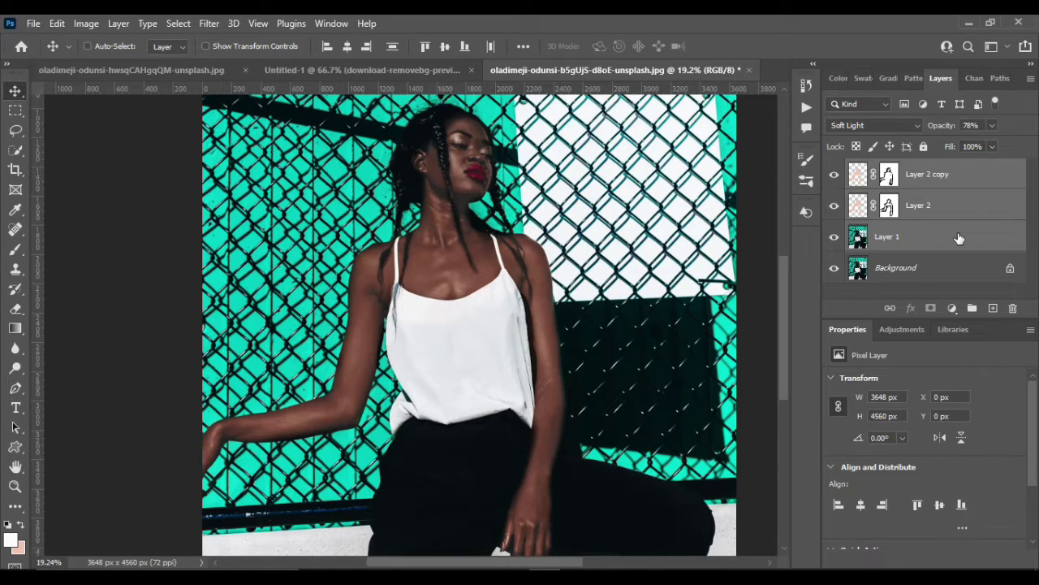
Merge Layer 1 and both overlays with Ctrl+E, toggling the merged layer's visibility to compare before and after
key("ctrl+e")
left_click(834, 177)
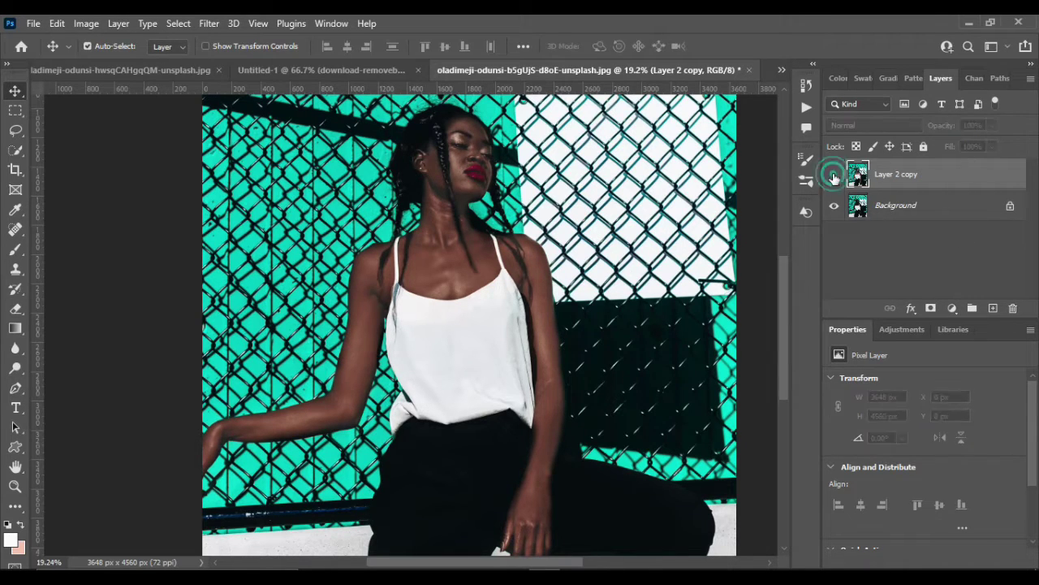
left_click(834, 177)
left_click(834, 177)
left_click(834, 177)
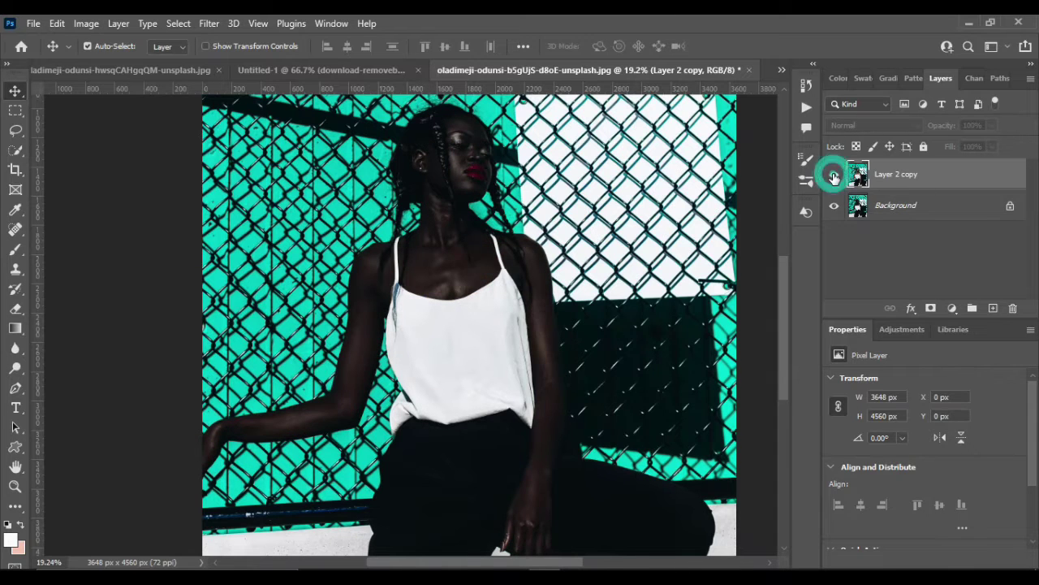
left_click(834, 177)
left_click(834, 177)
left_click(834, 177)
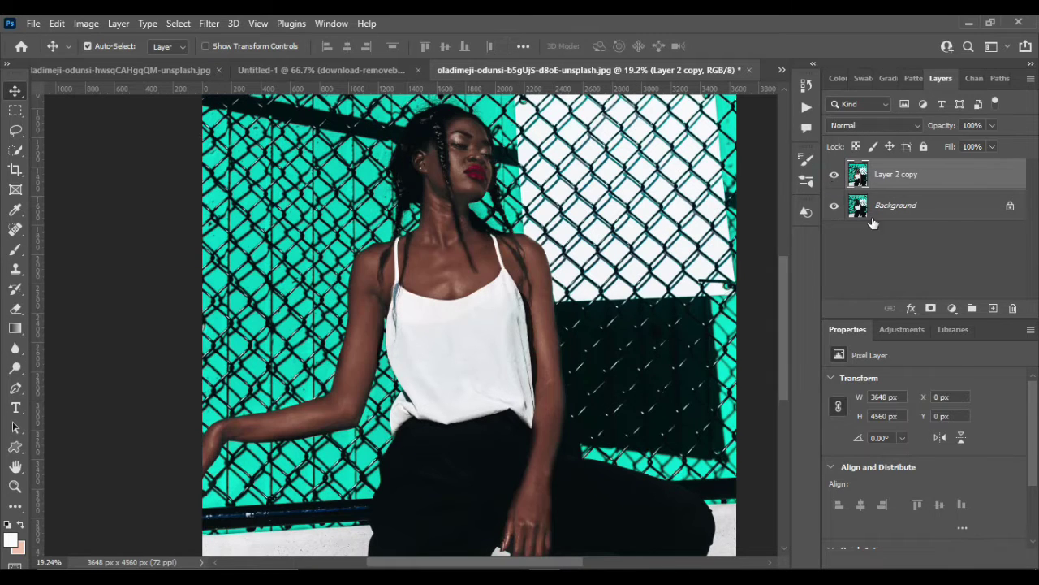
scroll(541, 215, "down", 2)
scroll(540, 215, "down", 2)
scroll(540, 215, "up", 2)
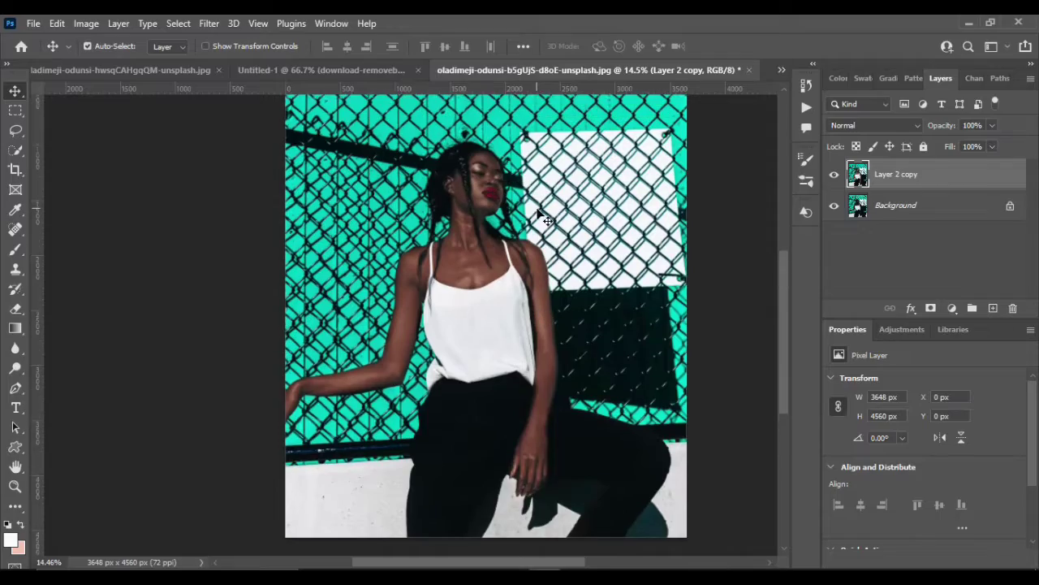
scroll(540, 215, "up", 1)
scroll(492, 217, "up", 2)
scroll(492, 216, "up", 3)
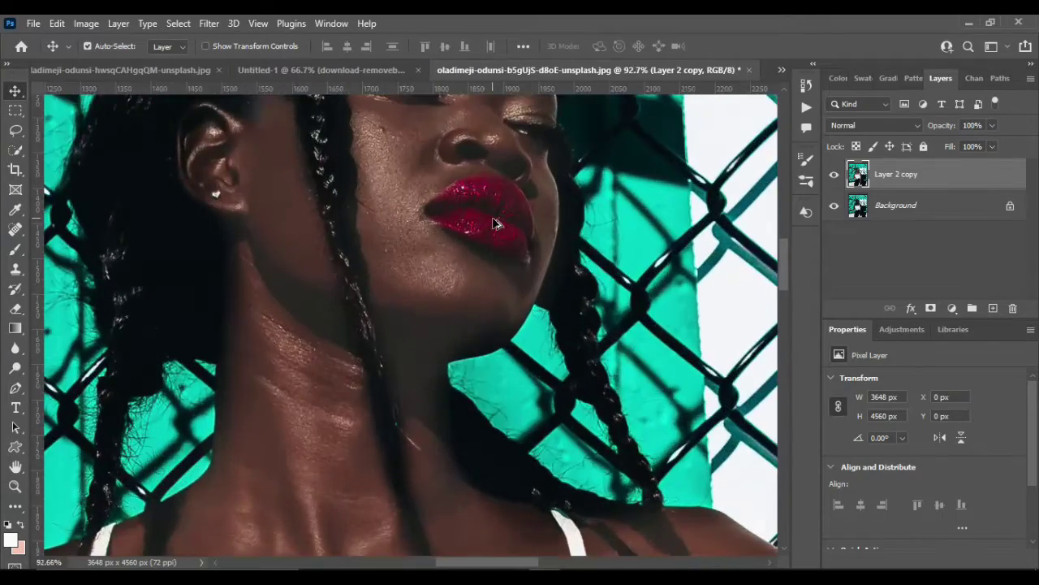
scroll(492, 217, "down", 3)
scroll(496, 223, "down", 4)
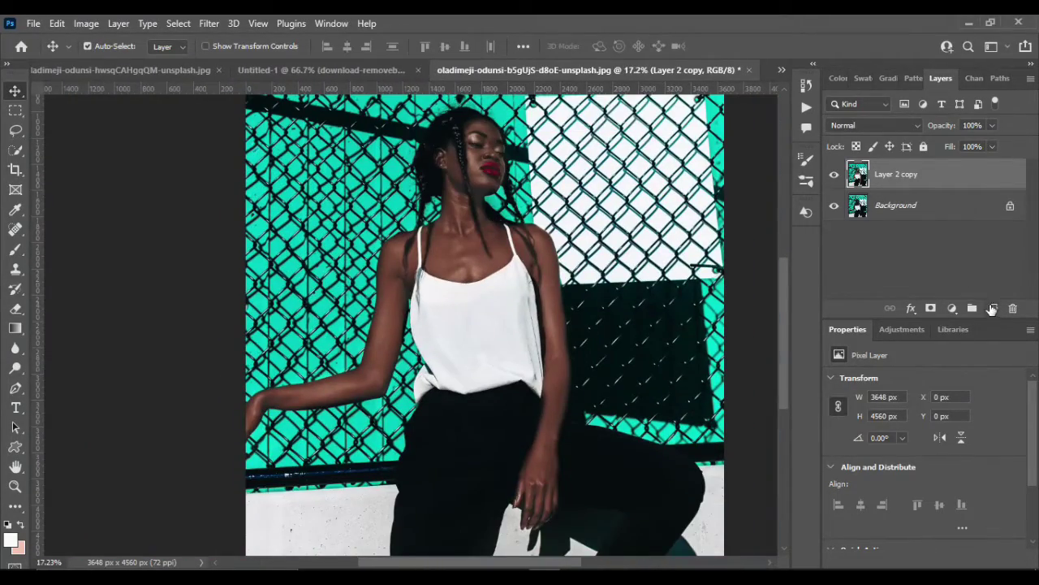
Add a new layer and lasso a selection around the model's skin
left_click(992, 308)
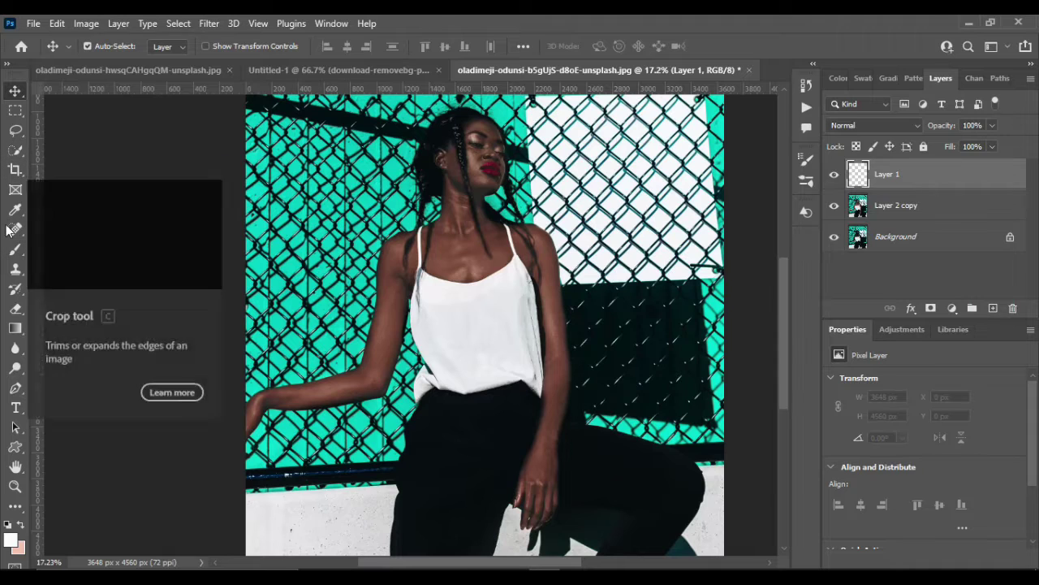
left_click(17, 131)
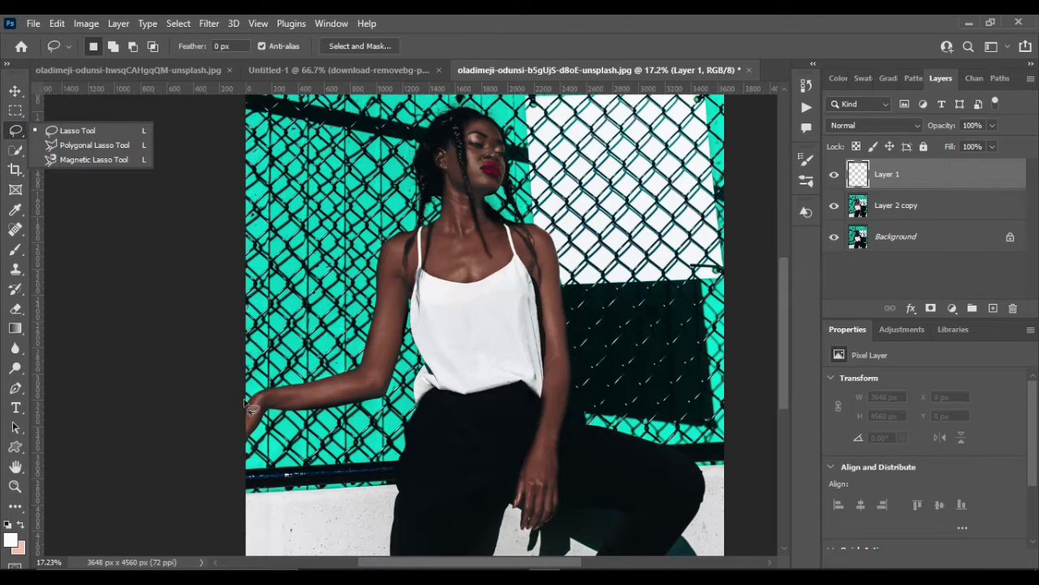
left_click(361, 367)
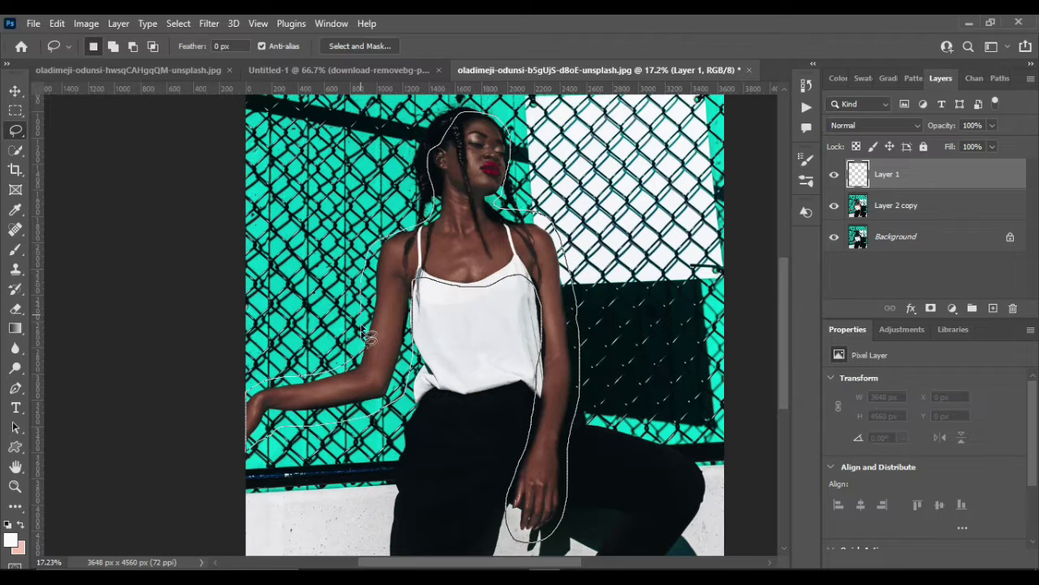
left_click_drag(351, 375, 329, 382)
Fill the skin selection on Layer 1 with the background colour, deselect, and set the blend mode to Overlay
left_click(16, 90)
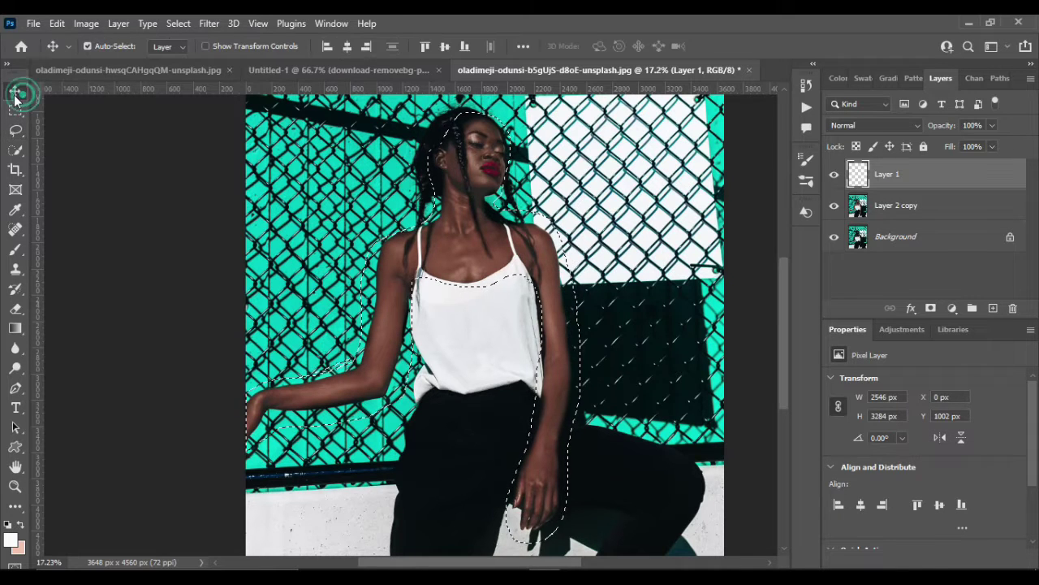
key("ctrl+BackSpace")
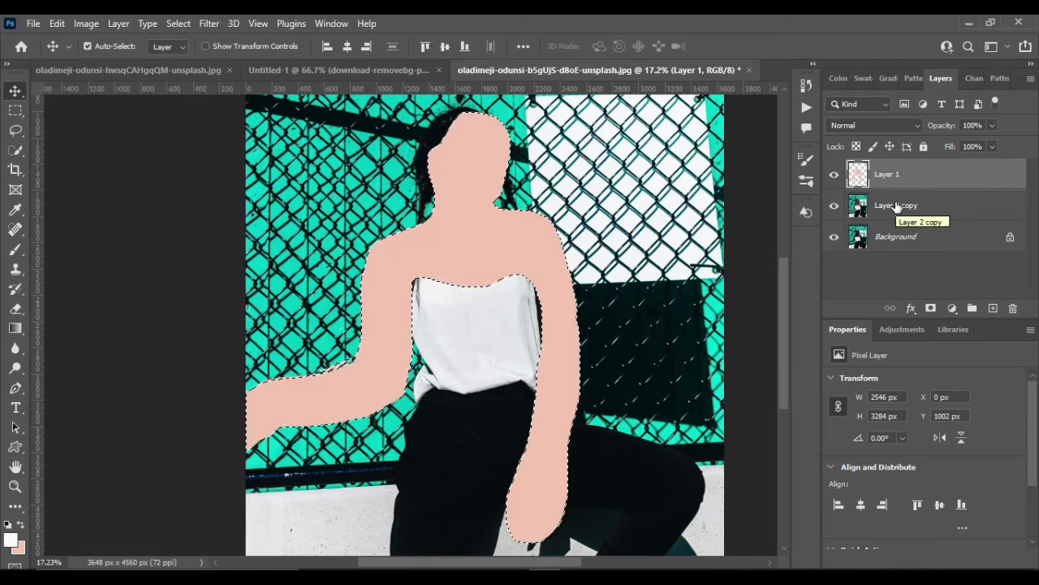
key("alt+BackSpace")
key("ctrl+d")
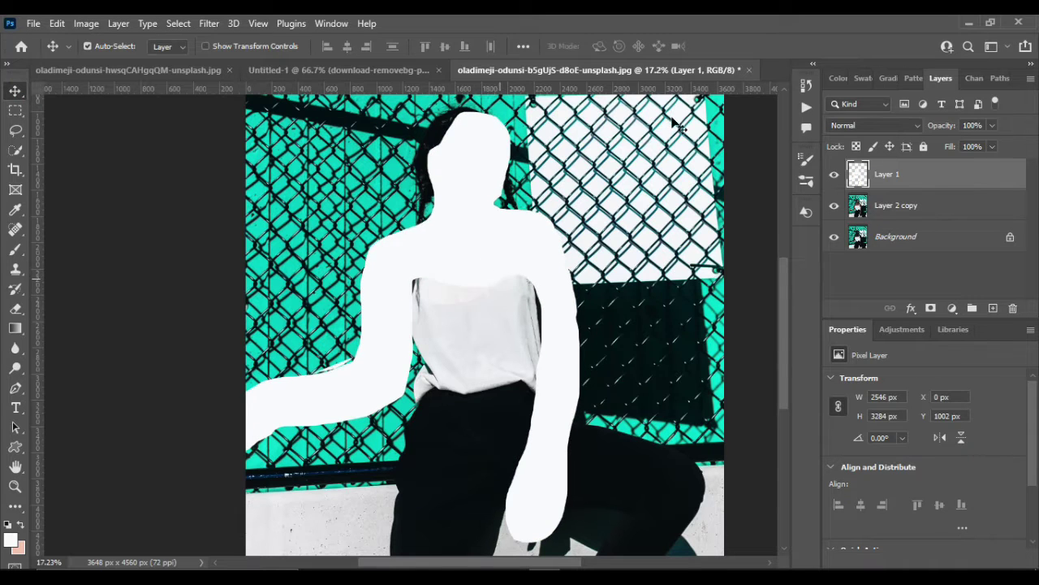
left_click(918, 126)
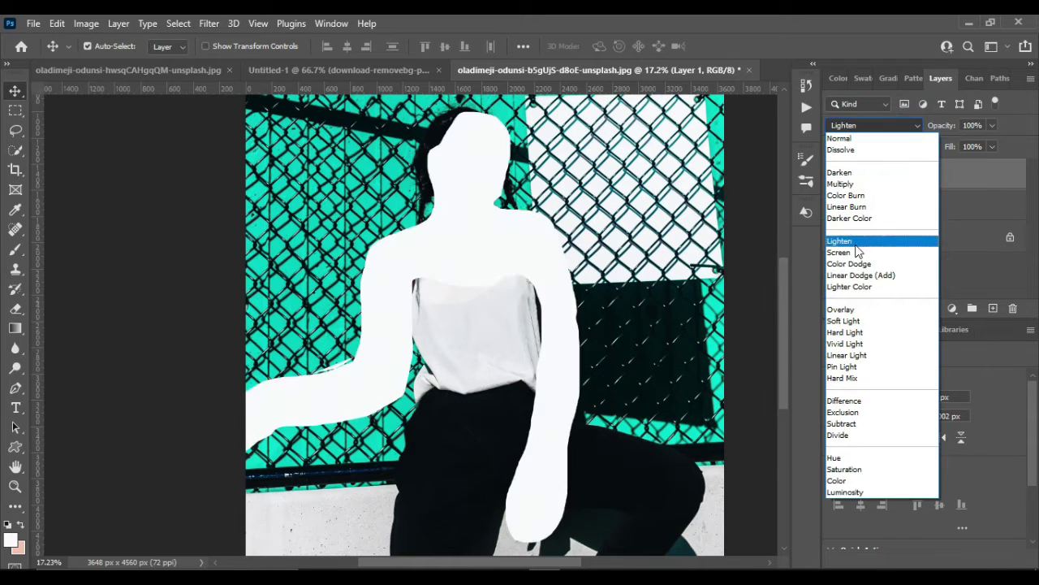
left_click(858, 312)
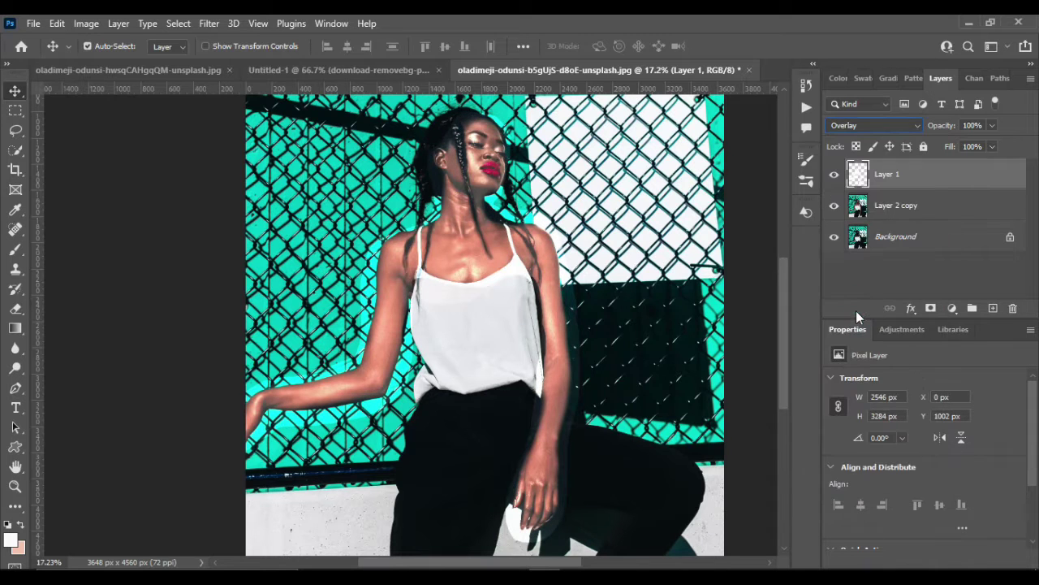
Add a layer mask to the peach overlay layer and paint out the glow around the hand
left_click(932, 309)
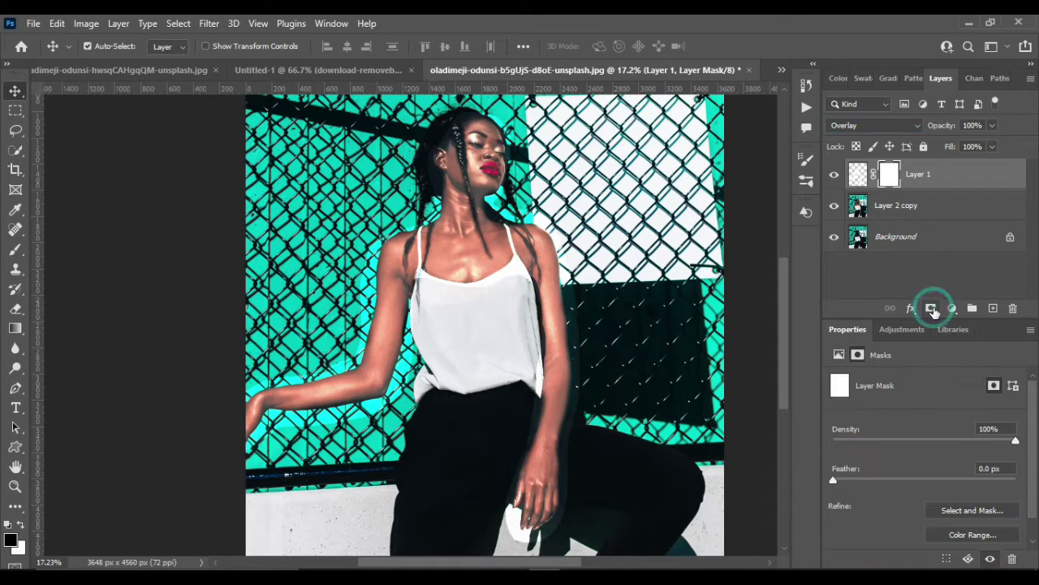
left_click(14, 252)
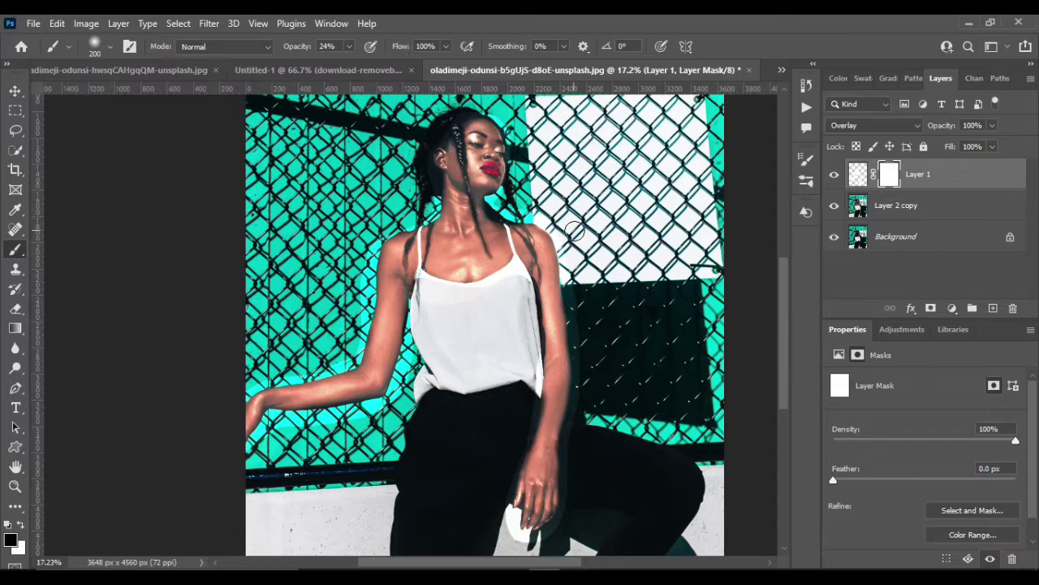
scroll(575, 231, "up", 5)
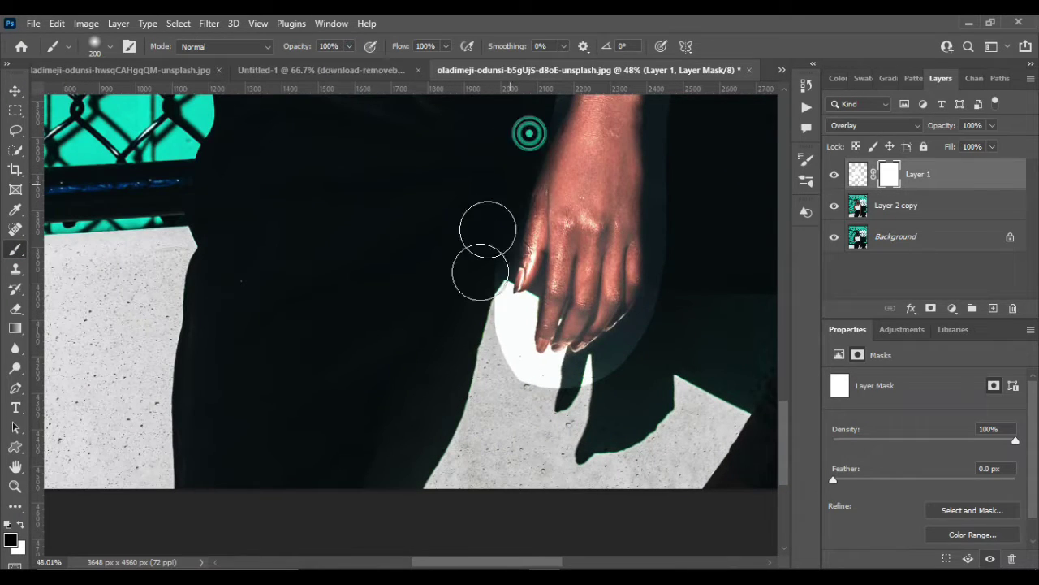
mouse_move(479, 244)
left_mouse_down()
mouse_move(503, 382)
mouse_move(553, 390)
mouse_move(676, 152)
left_mouse_up()
Paint the mask along the shirt's right edge and over overlay spill on the dark fence
scroll(677, 153, "up", 3)
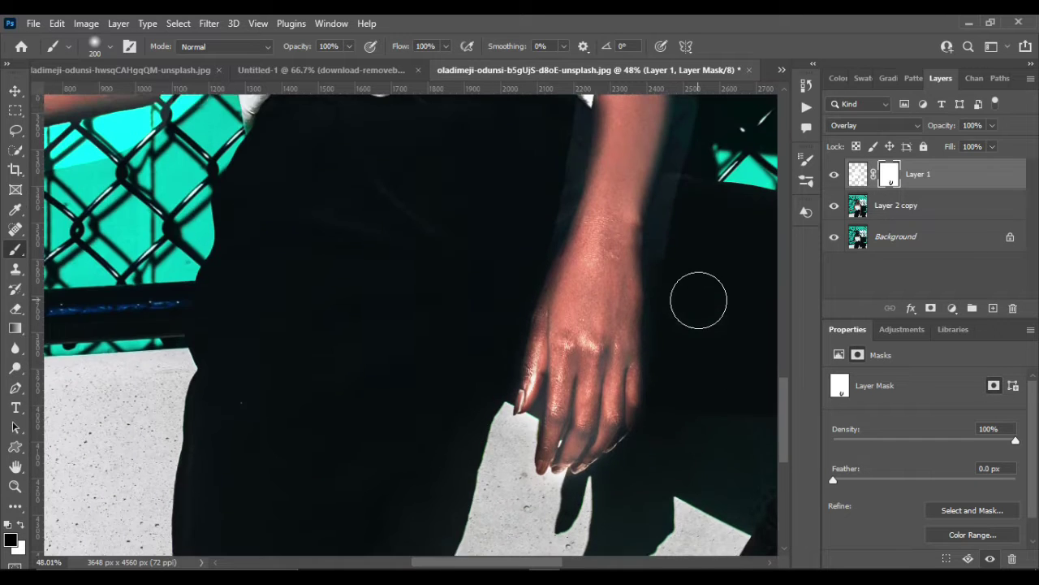
scroll(686, 203, "up", 1)
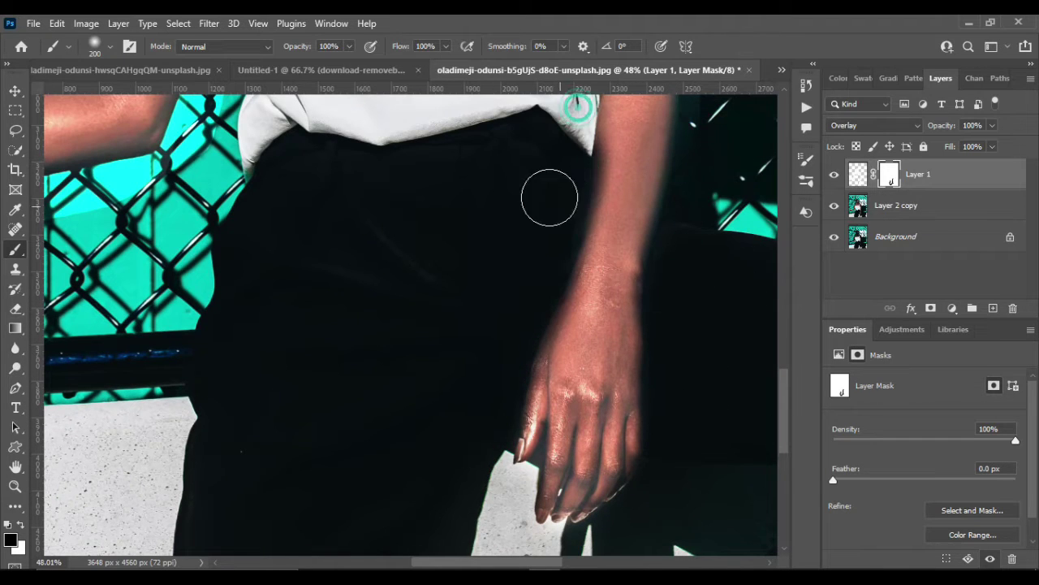
scroll(473, 365, "down", 2)
scroll(472, 363, "up", 2)
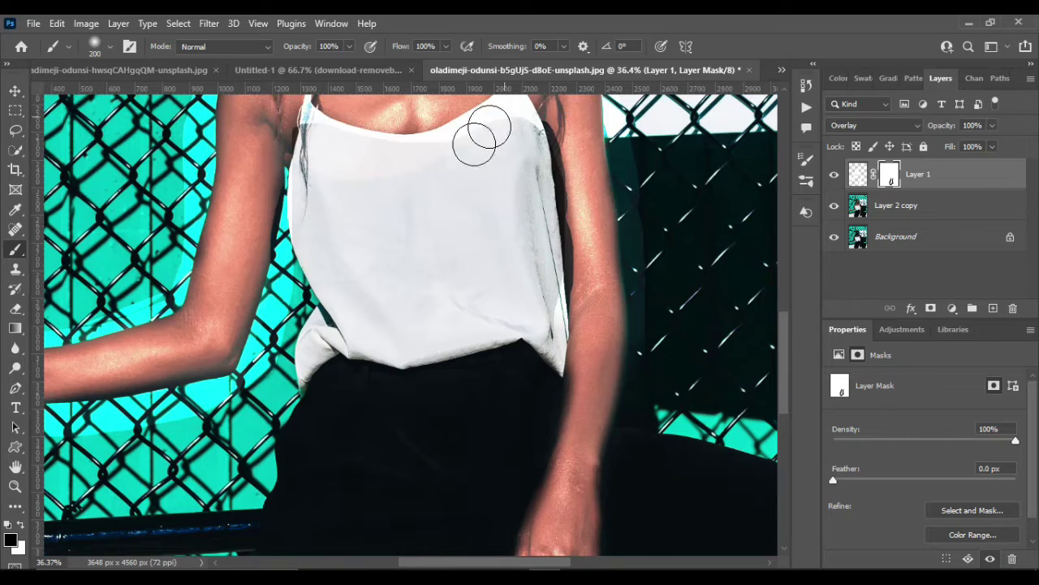
left_click_drag(520, 126, 532, 333)
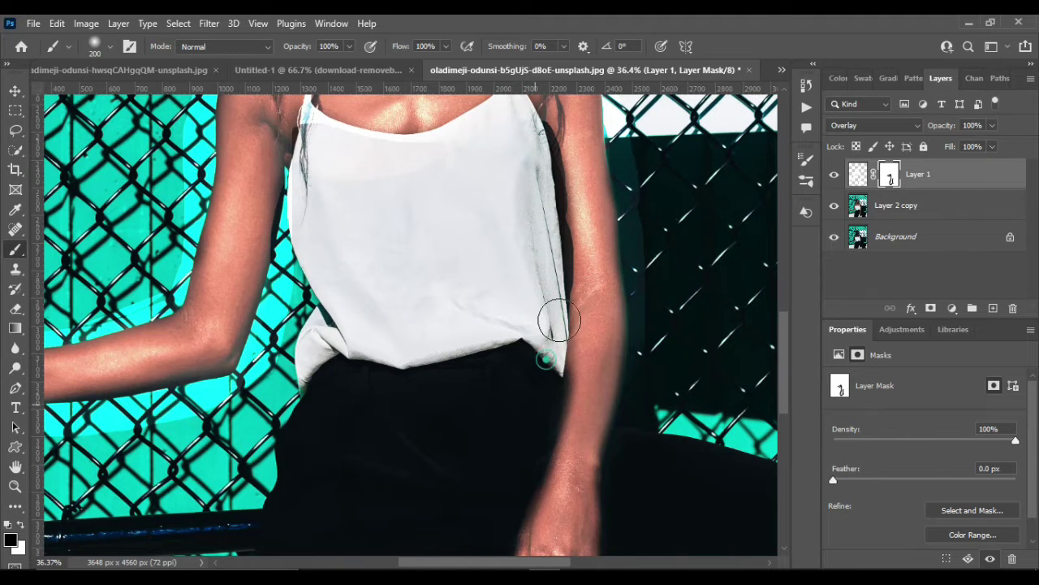
left_click(656, 341)
Mask the cyan overlay patches from the hair down to the neck
scroll(623, 486, "up", 5)
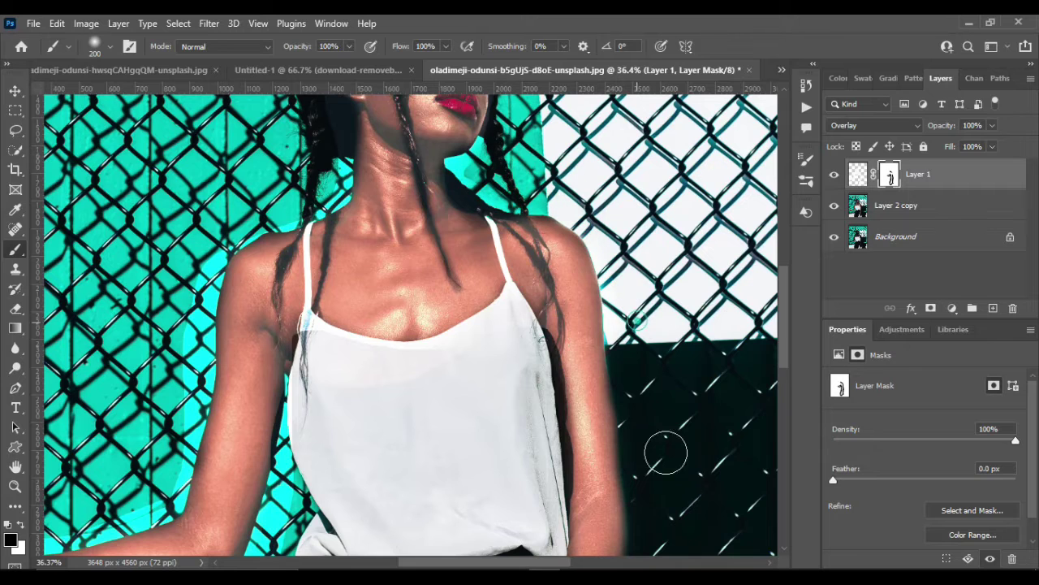
scroll(645, 361, "up", 3)
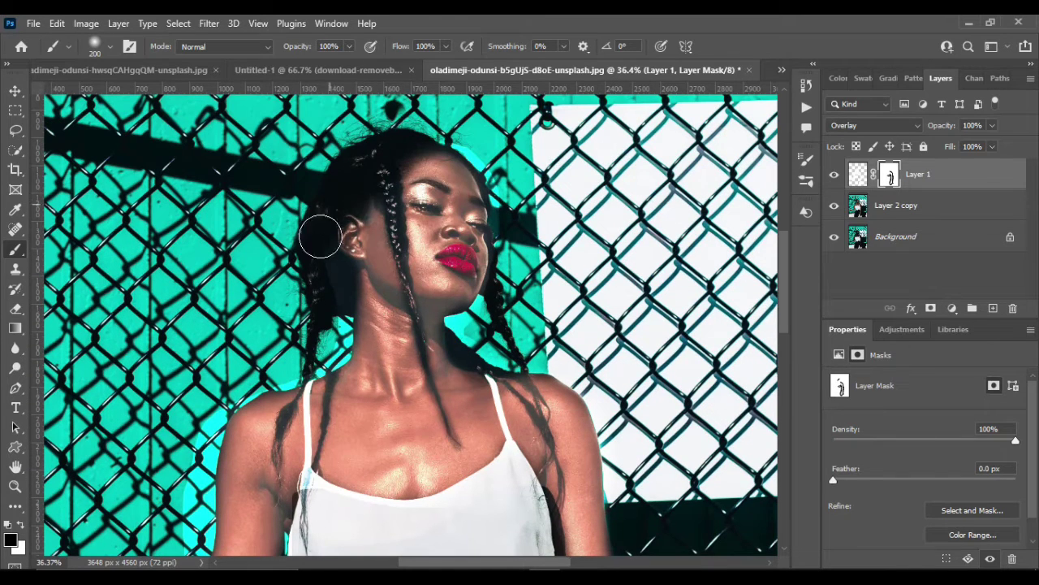
left_click(331, 283)
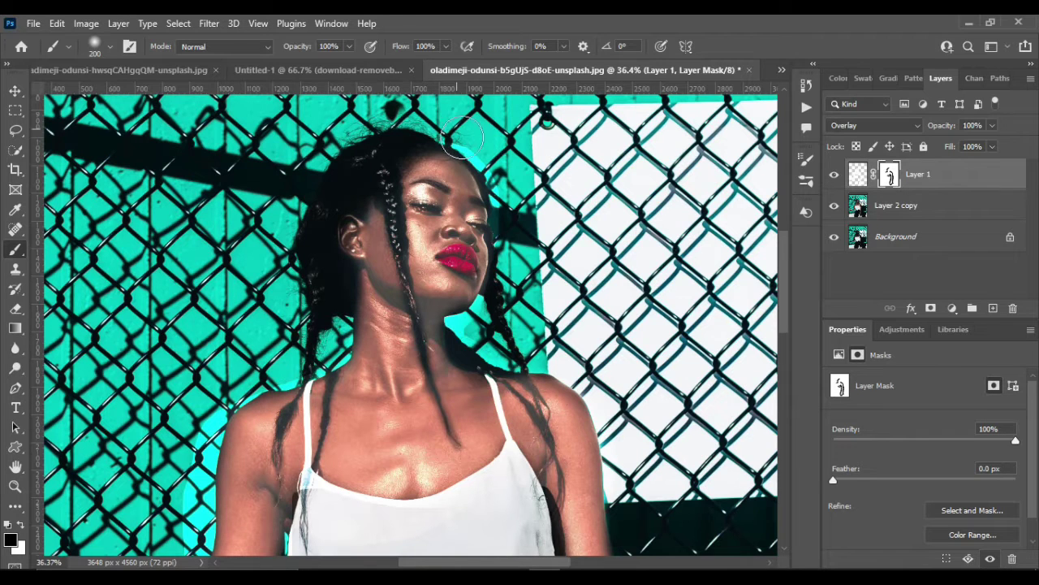
left_click_drag(462, 138, 470, 340)
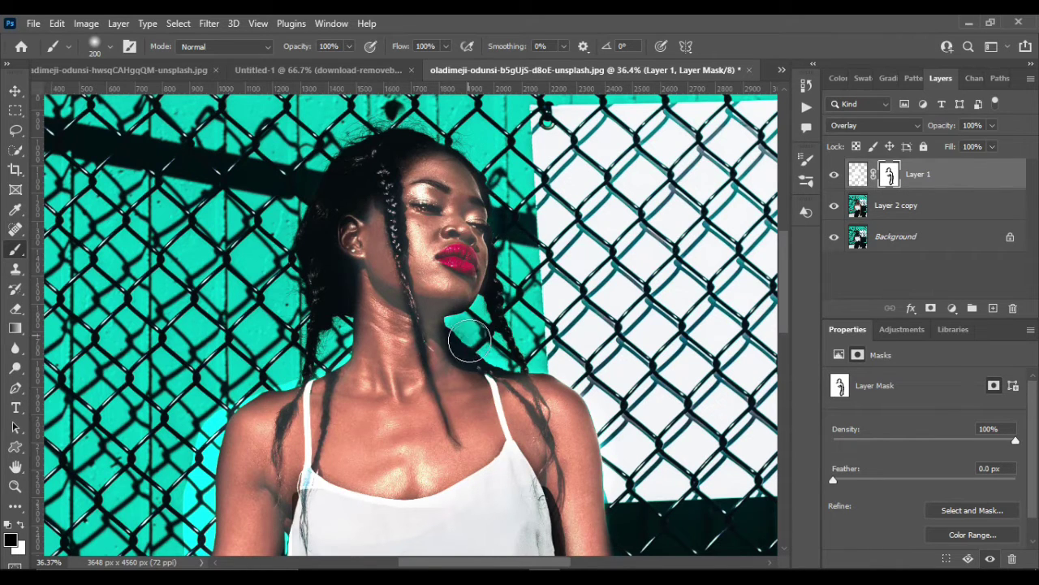
left_click_drag(519, 219, 512, 323)
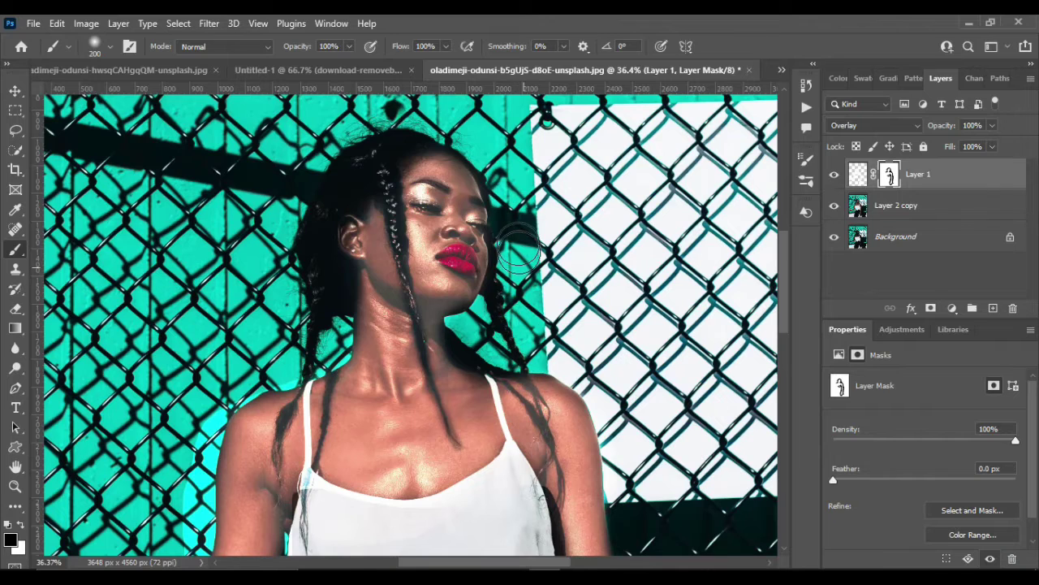
Paint away the light cyan band along the upper arm and shirt edge
scroll(520, 254, "down", 5)
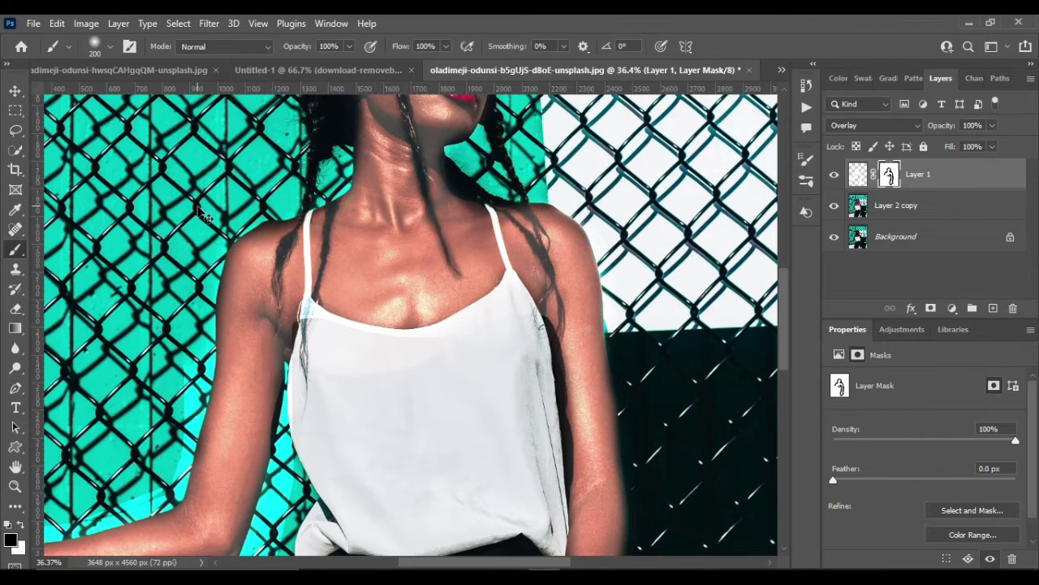
scroll(203, 215, "down", 5)
scroll(328, 187, "left", 5)
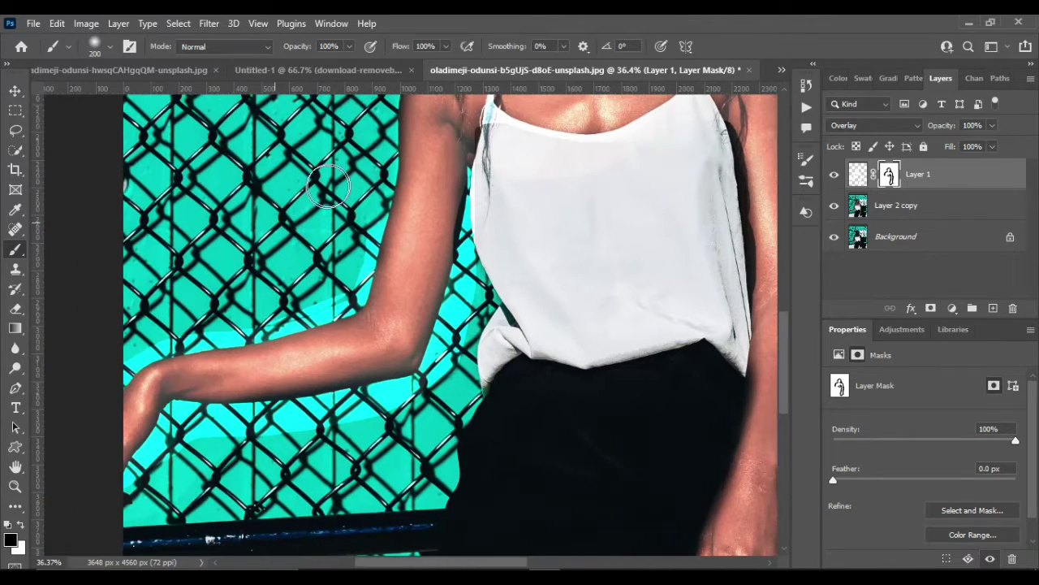
left_click_drag(329, 187, 186, 460)
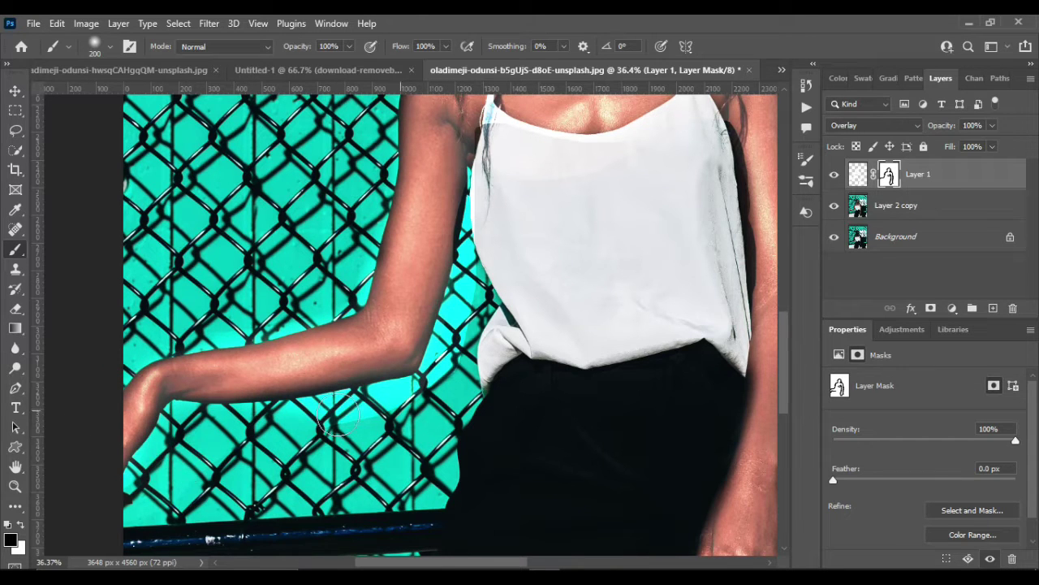
mouse_move(337, 414)
left_mouse_down()
mouse_move(422, 381)
mouse_move(487, 186)
mouse_move(487, 243)
mouse_move(491, 215)
left_mouse_up()
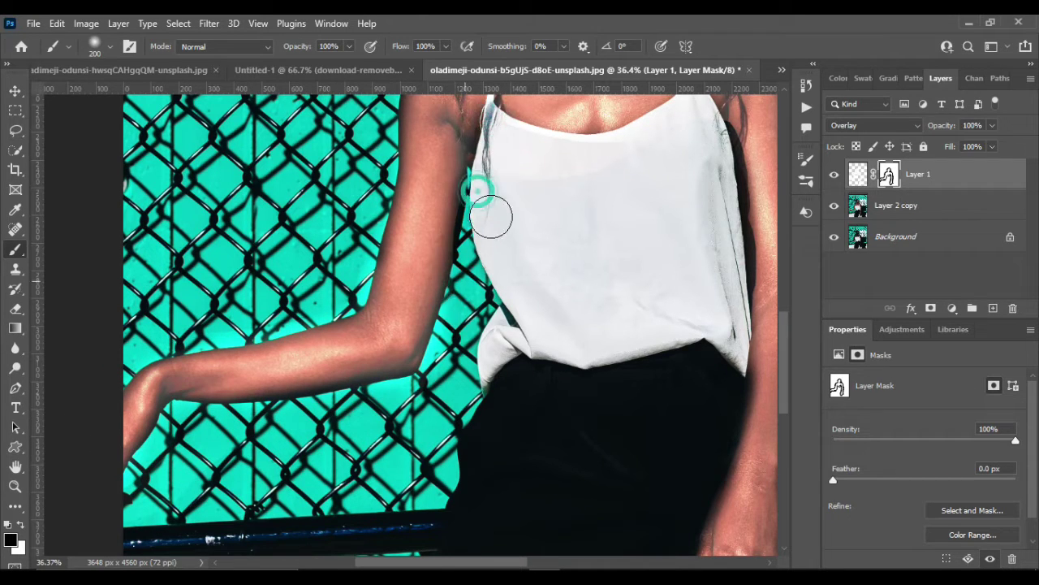
scroll(569, 260, "up", 3)
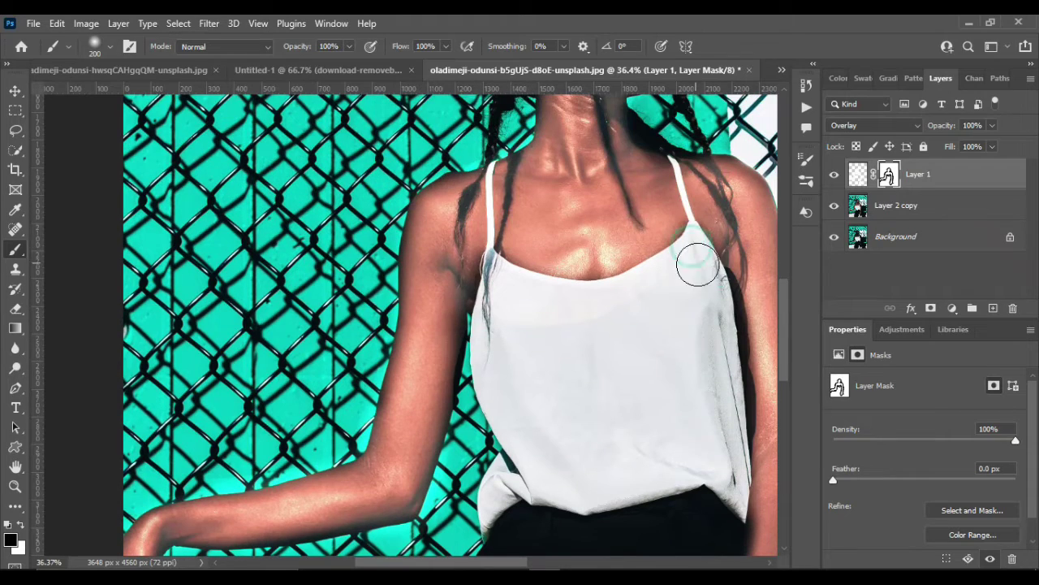
scroll(707, 325, "up", 2)
scroll(697, 357, "up", 3)
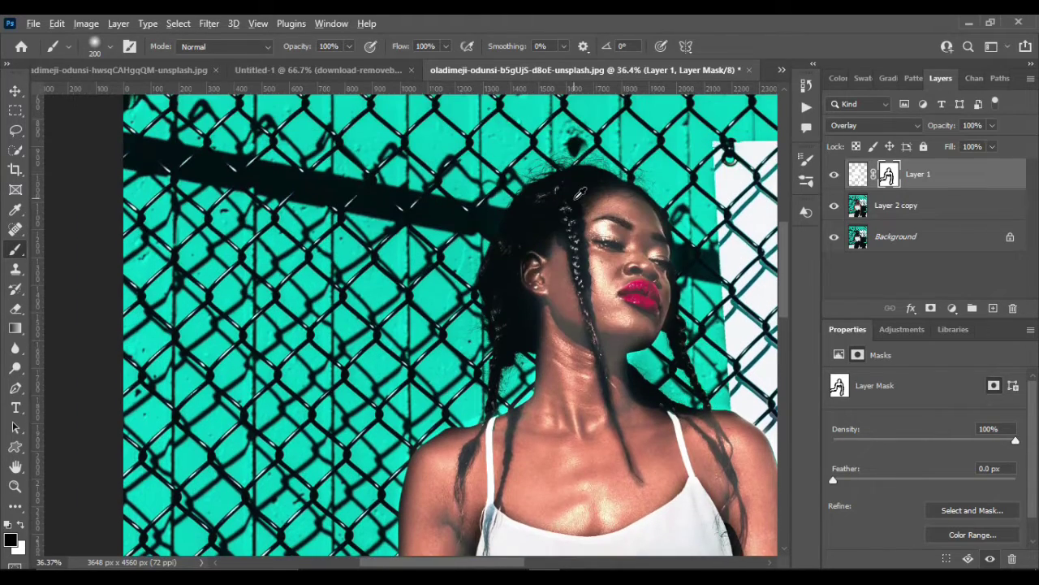
scroll(573, 179, "up", 2)
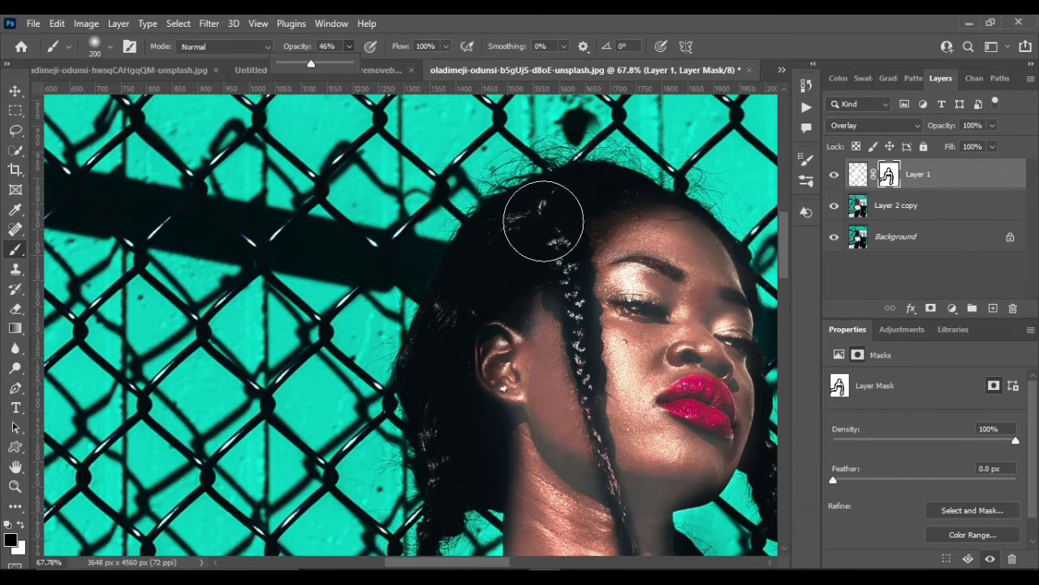
Shrink the brush to 90 px and paint the mask along the braid near the ear
key("bracketleft")
key("bracketleft")
key("bracketleft")
left_click(564, 283)
left_click(543, 302)
left_click(536, 300)
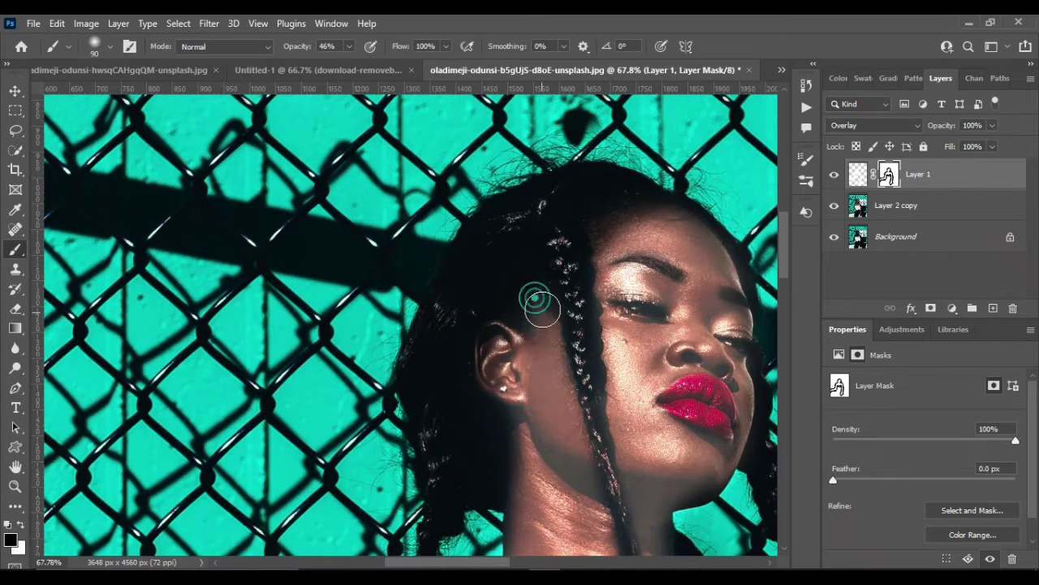
scroll(562, 305, "down", 1)
scroll(562, 306, "down", 1)
left_click(492, 203)
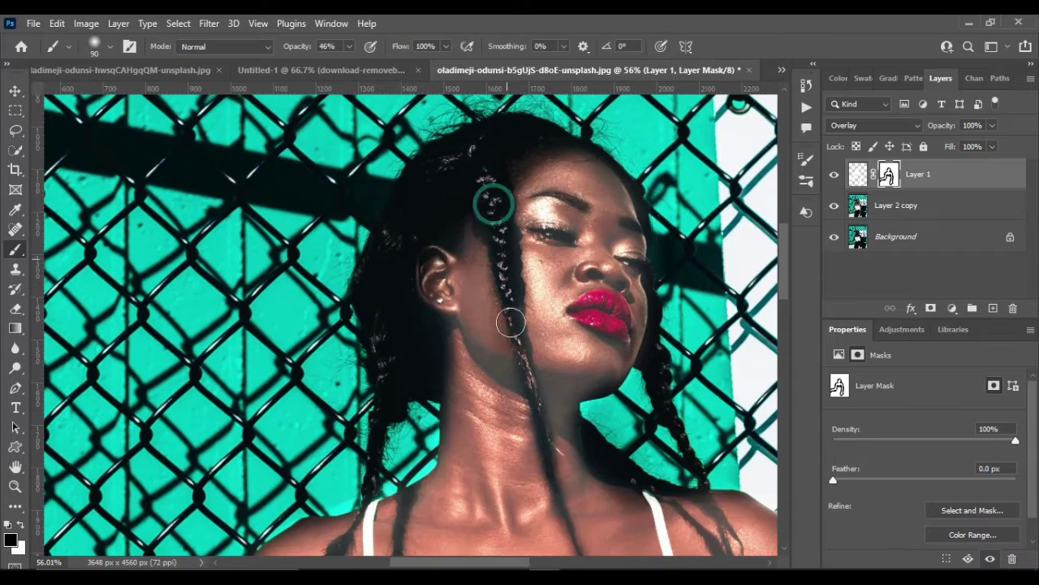
Lower the brush opacity to about 40% and dab the mask near the ear and neck
left_click(346, 63)
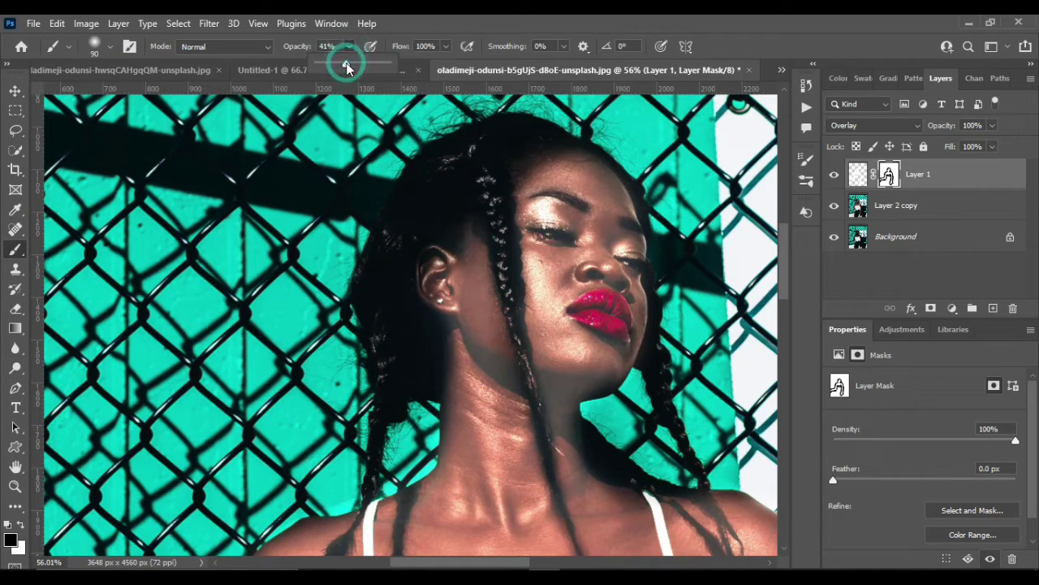
scroll(378, 270, "down", 2)
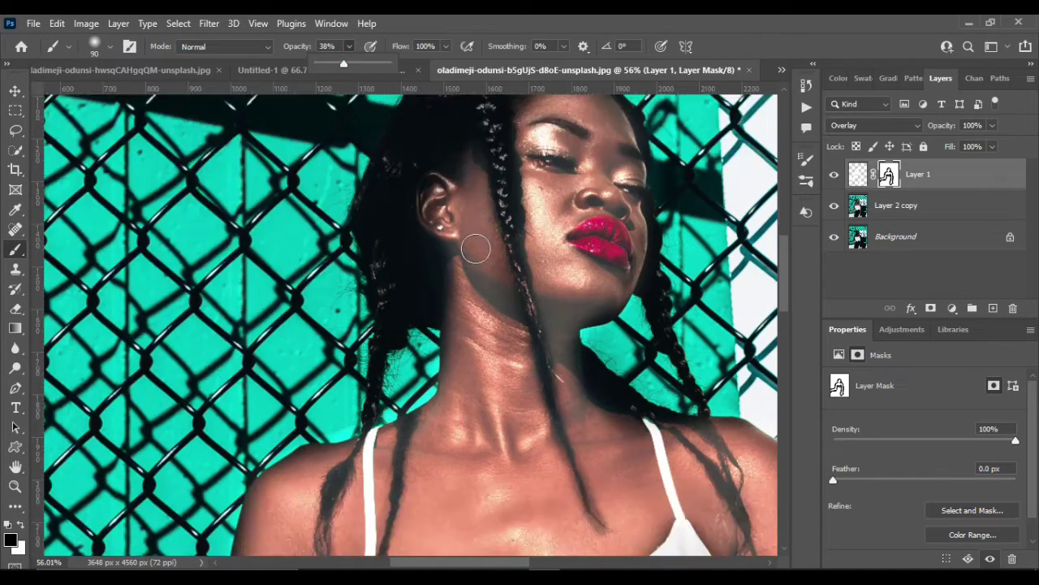
left_click(515, 241)
scroll(658, 482, "down", 2)
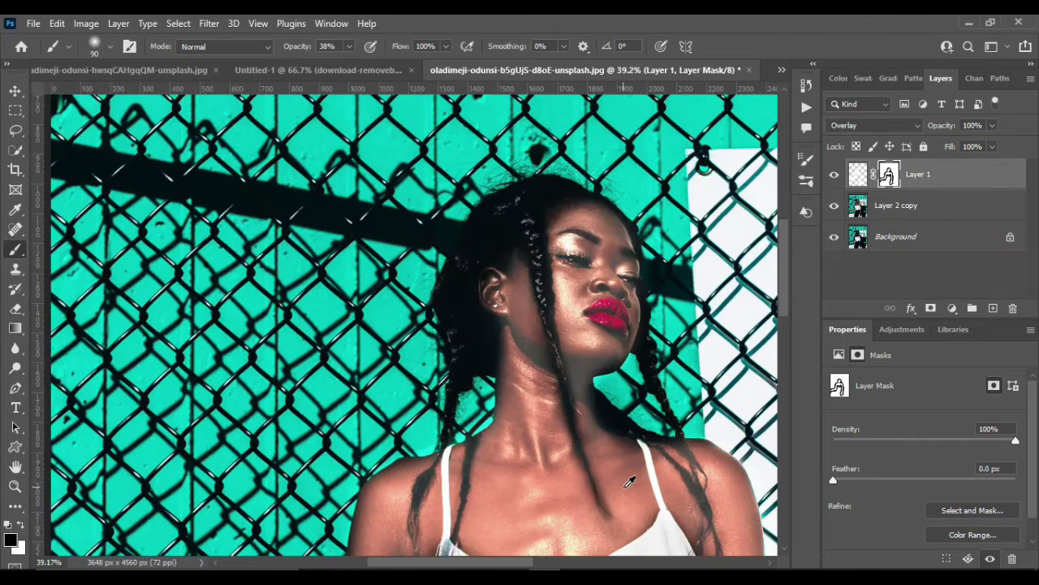
scroll(631, 487, "up", 1)
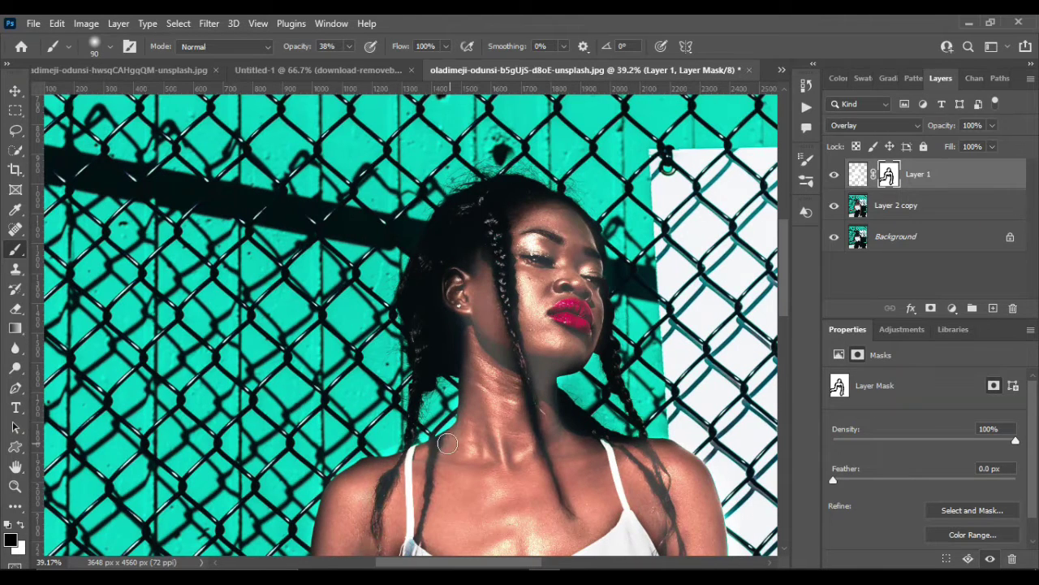
scroll(467, 480, "down", 2)
scroll(467, 480, "right", 1)
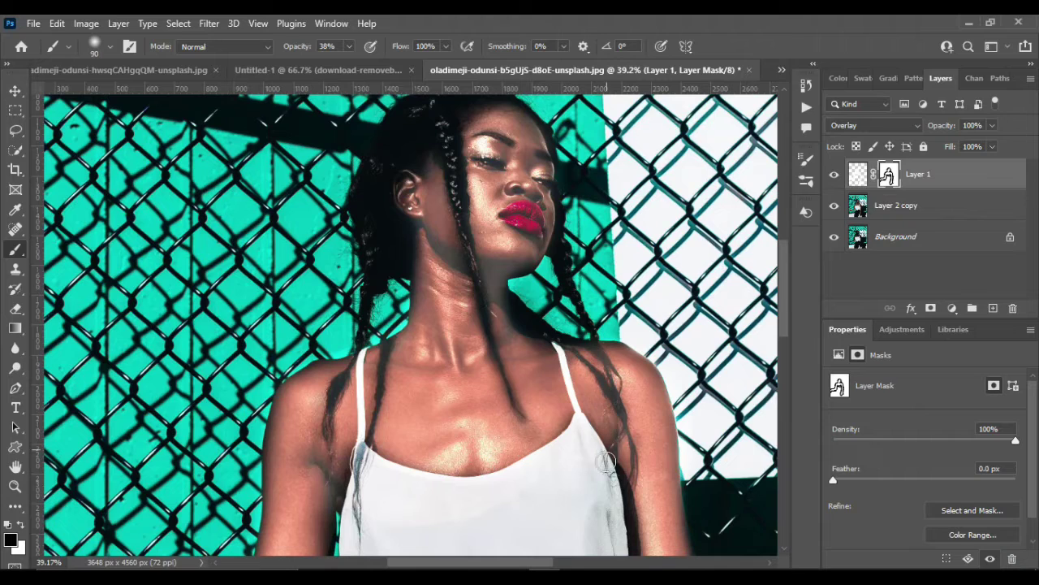
Mask the overlay off the lips, eyebrow and under the eye
scroll(528, 253, "up", 2)
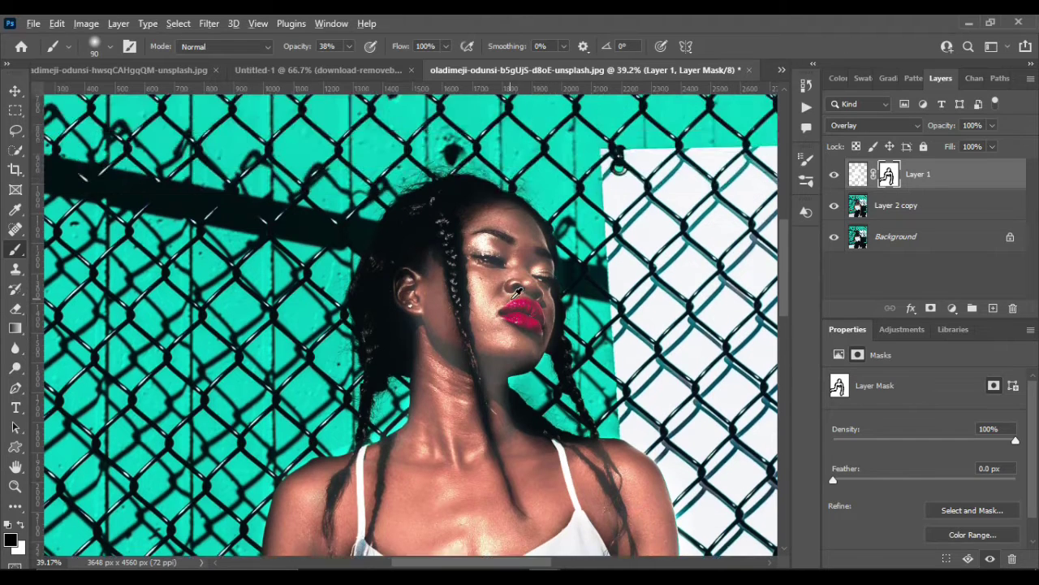
scroll(540, 317, "up", 3)
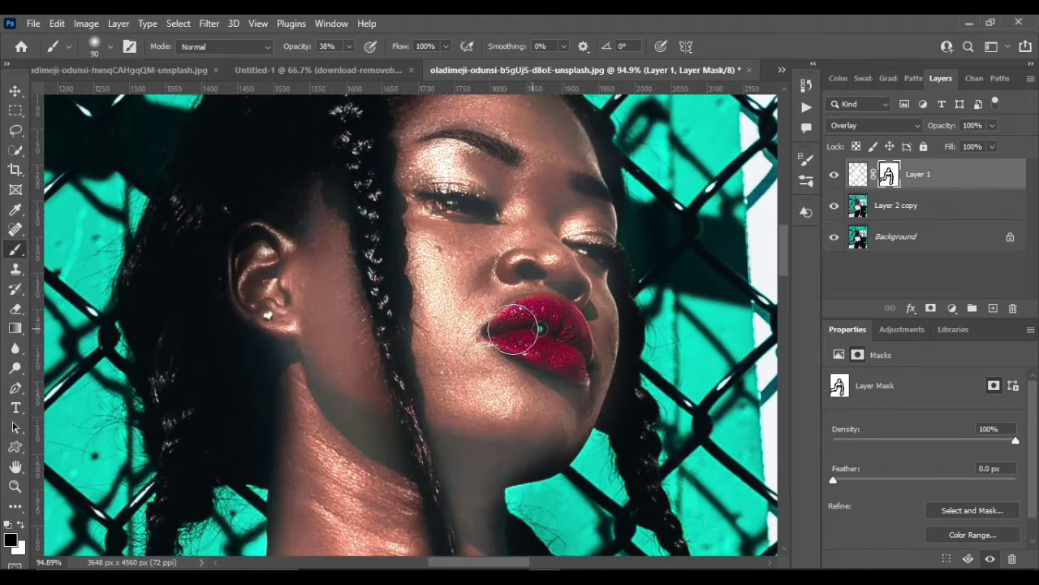
left_click_drag(530, 332, 547, 327)
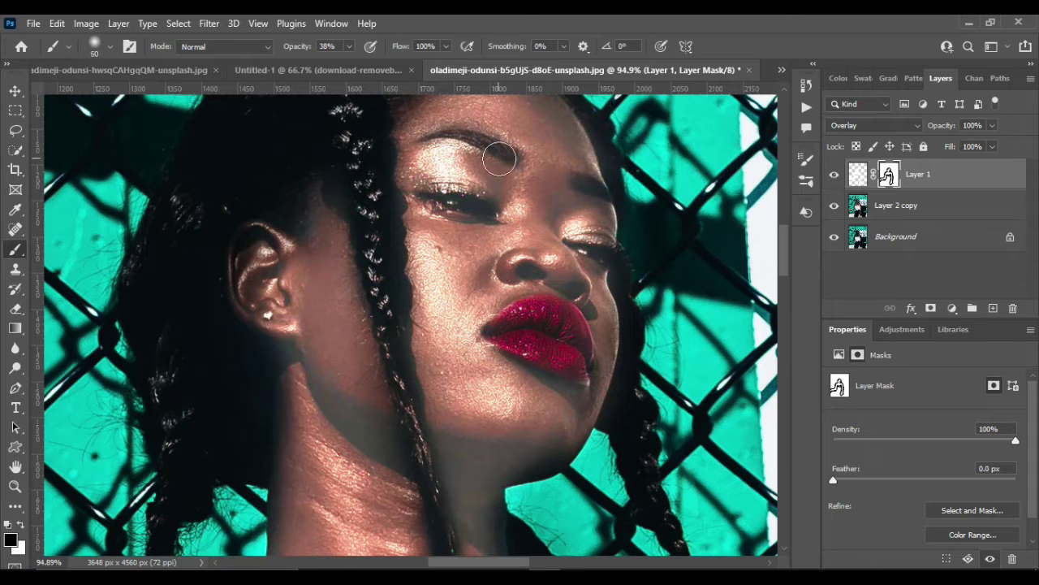
left_click_drag(512, 157, 425, 139)
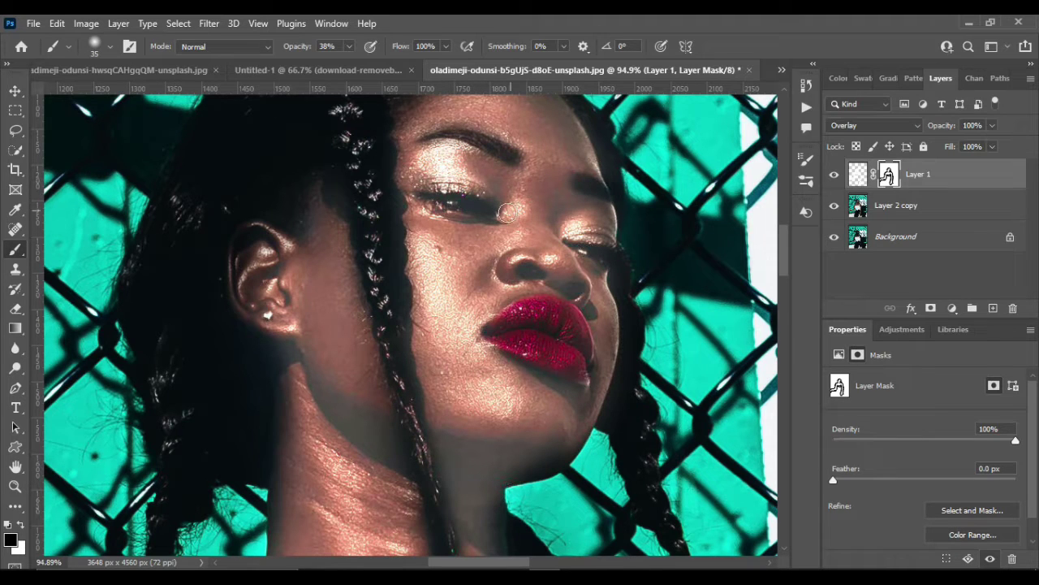
left_click_drag(507, 212, 496, 211)
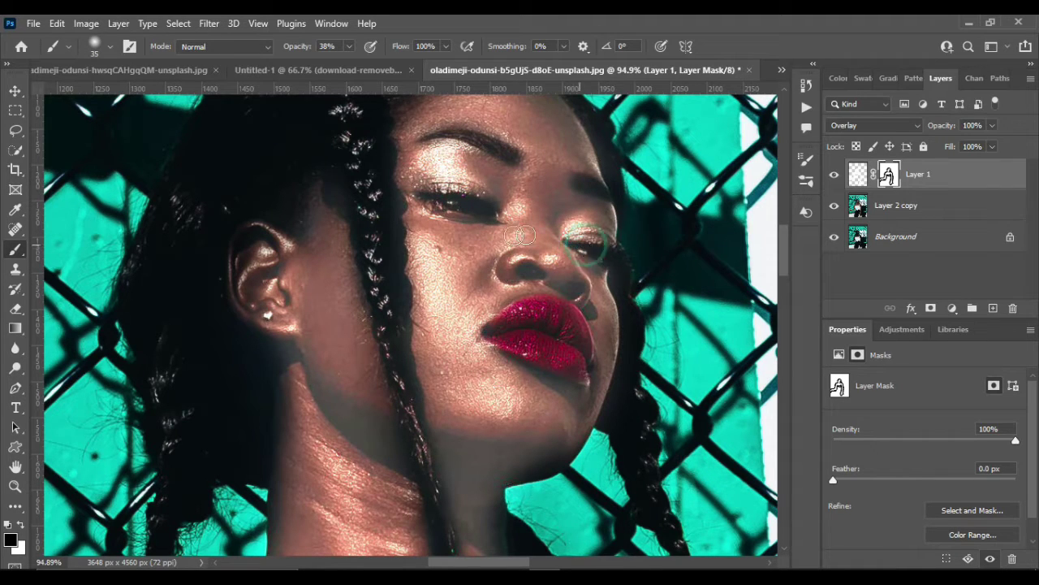
Drop the brush opacity to about 27% and reduce Layer 1's opacity to 62%
left_click_drag(346, 64, 342, 64)
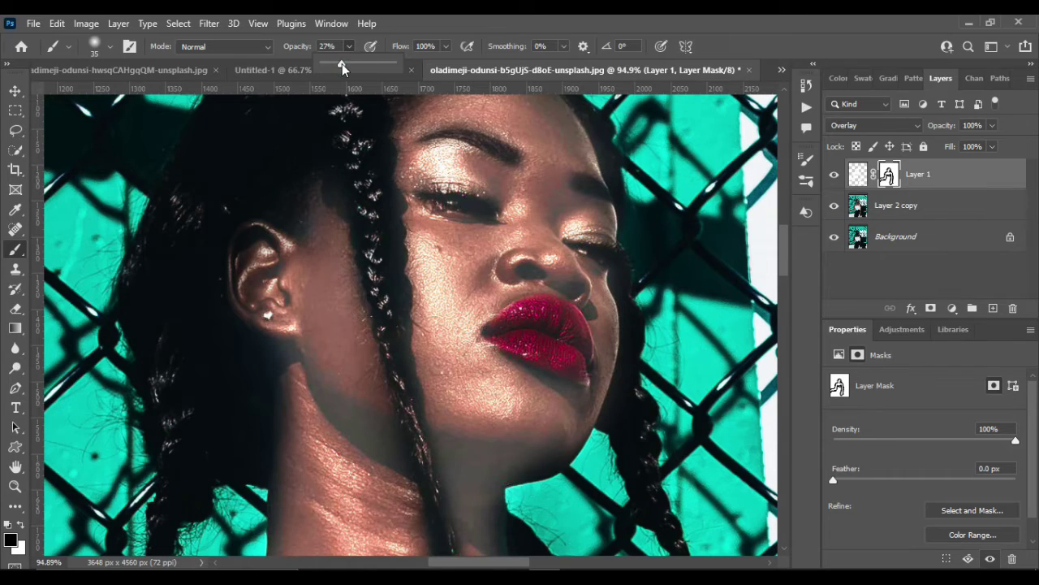
scroll(448, 215, "down", 3)
scroll(448, 215, "down", 3)
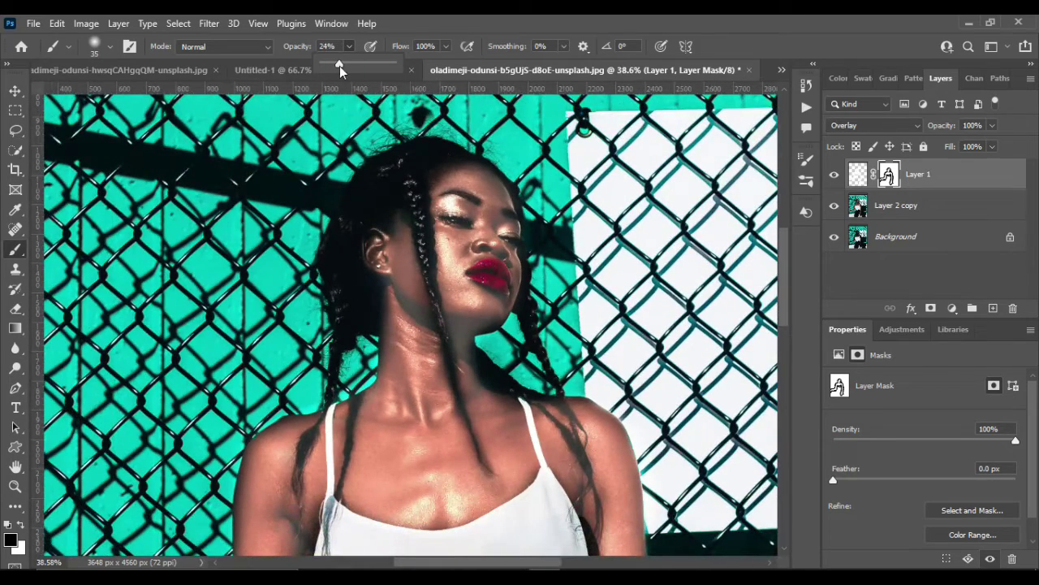
left_click(992, 125)
left_click_drag(994, 144, 977, 146)
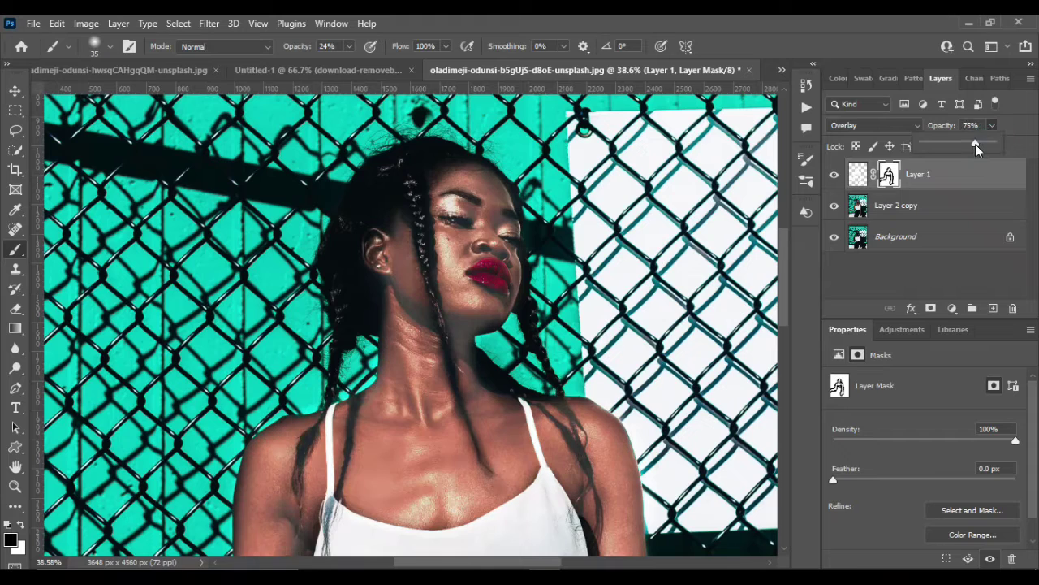
left_click(958, 146)
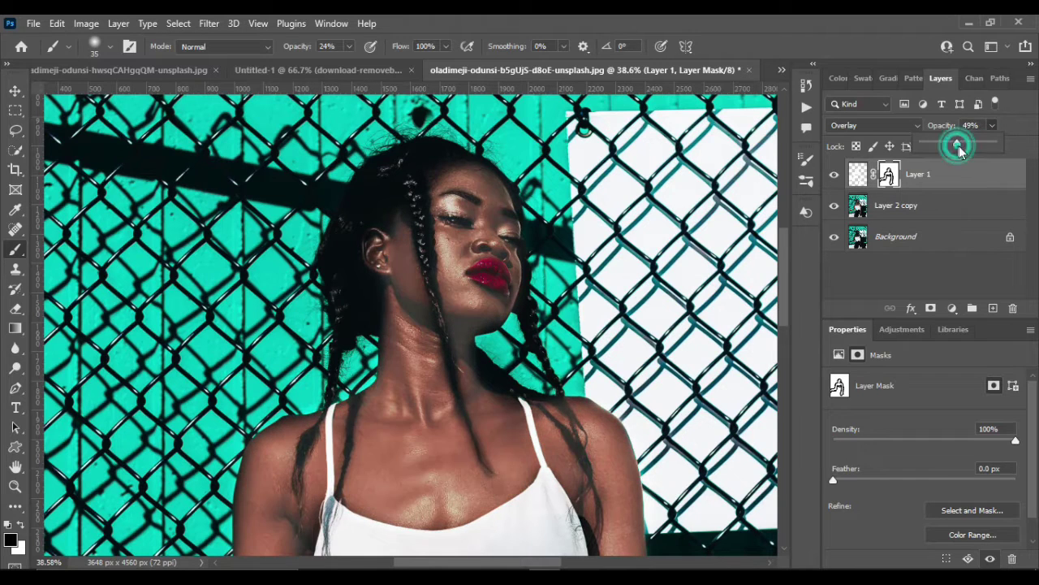
left_click_drag(968, 147, 969, 146)
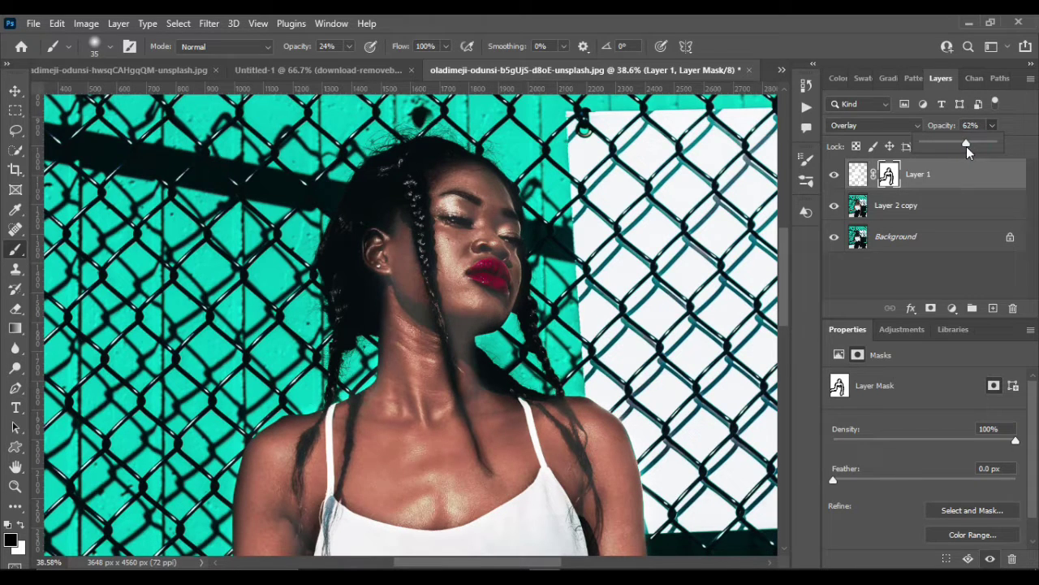
left_click(16, 90)
Target Layer 1's mask with the Brush tool enlarged to 70 px
left_click(934, 285)
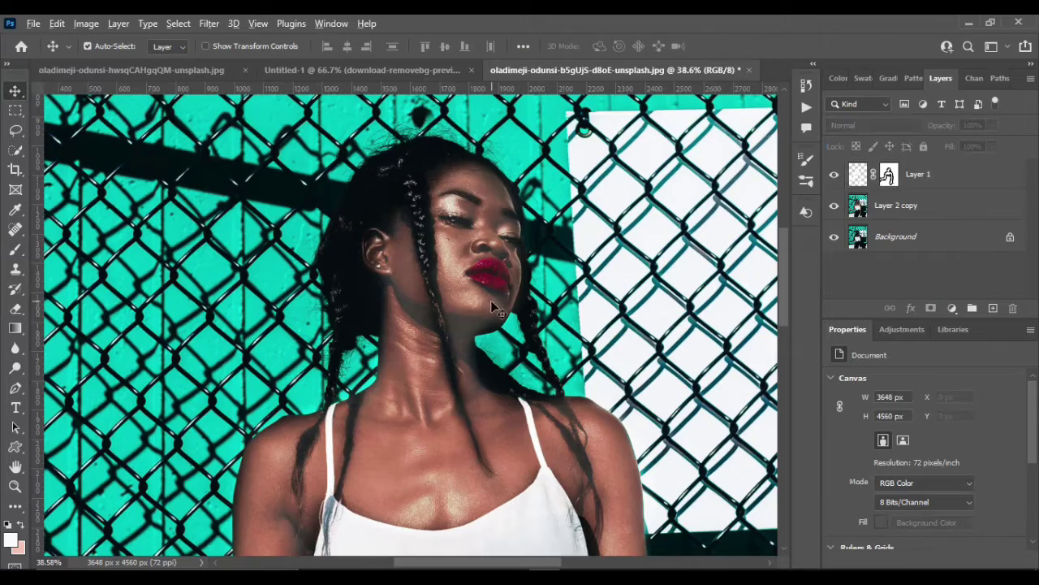
scroll(491, 307, "down", 5, "alt")
scroll(494, 306, "down", 5)
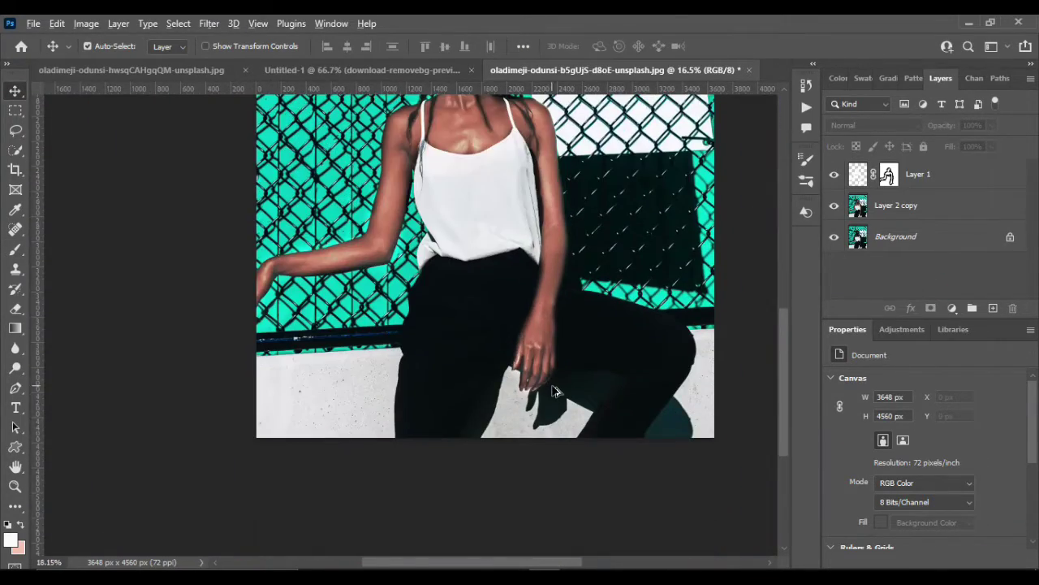
scroll(552, 391, "up", 7, "alt")
scroll(528, 325, "up", 3, "alt")
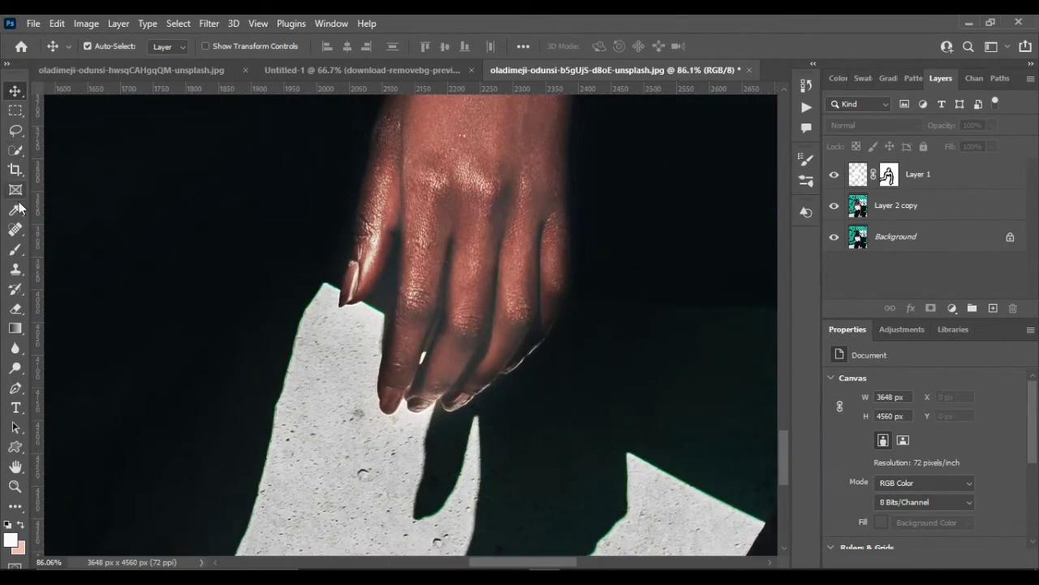
left_click(16, 250)
left_click(887, 172)
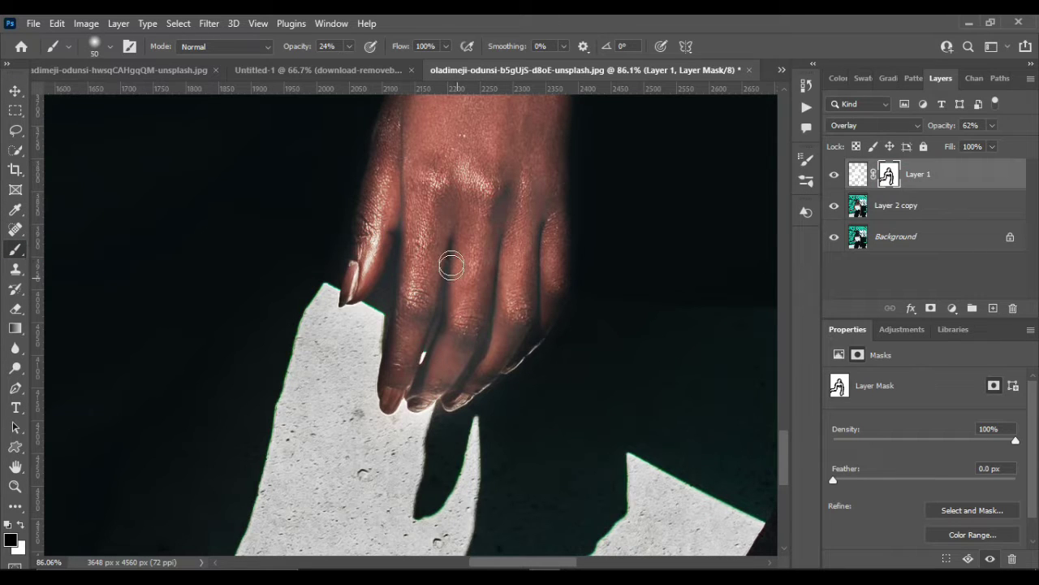
key("bracketright")
key("bracketright")
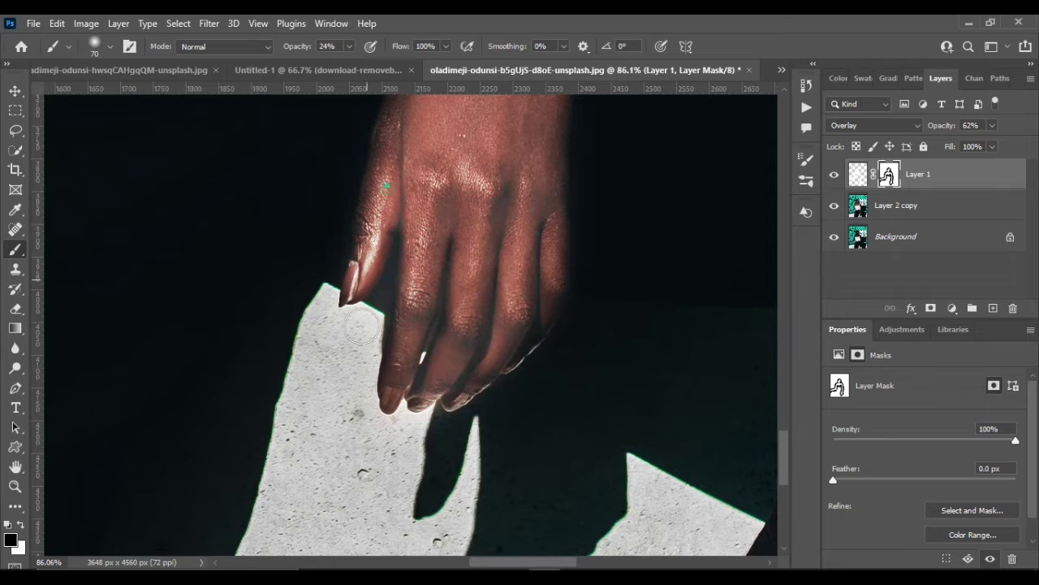
Paint white over the fingertips, hand and arm, enlarging the brush to 150
left_click(379, 393)
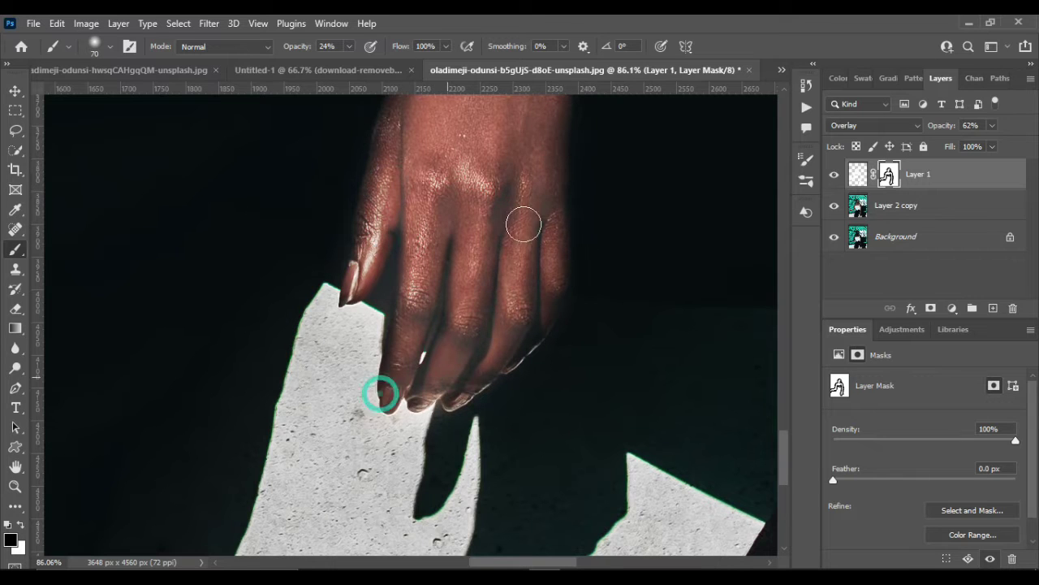
scroll(525, 271, "down", 3)
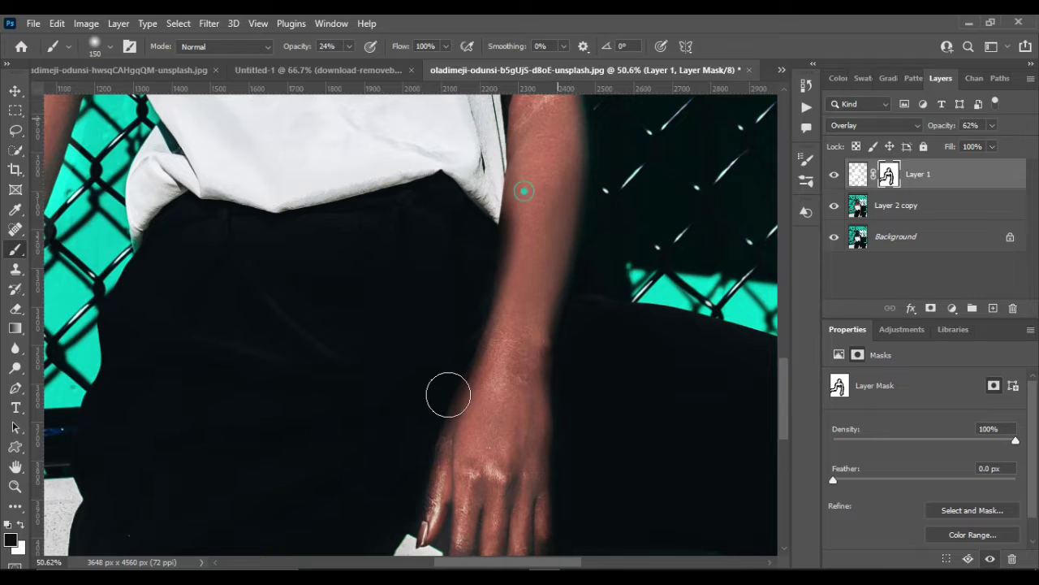
key("bracketright")
key("bracketright")
scroll(481, 366, "down", 3)
scroll(481, 366, "up", 2)
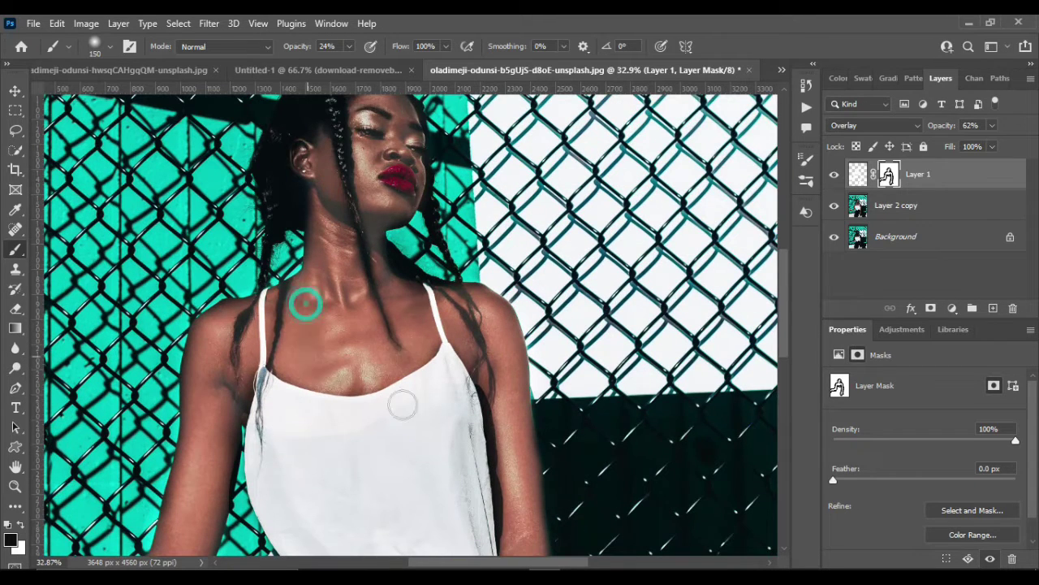
scroll(371, 373, "down", 1)
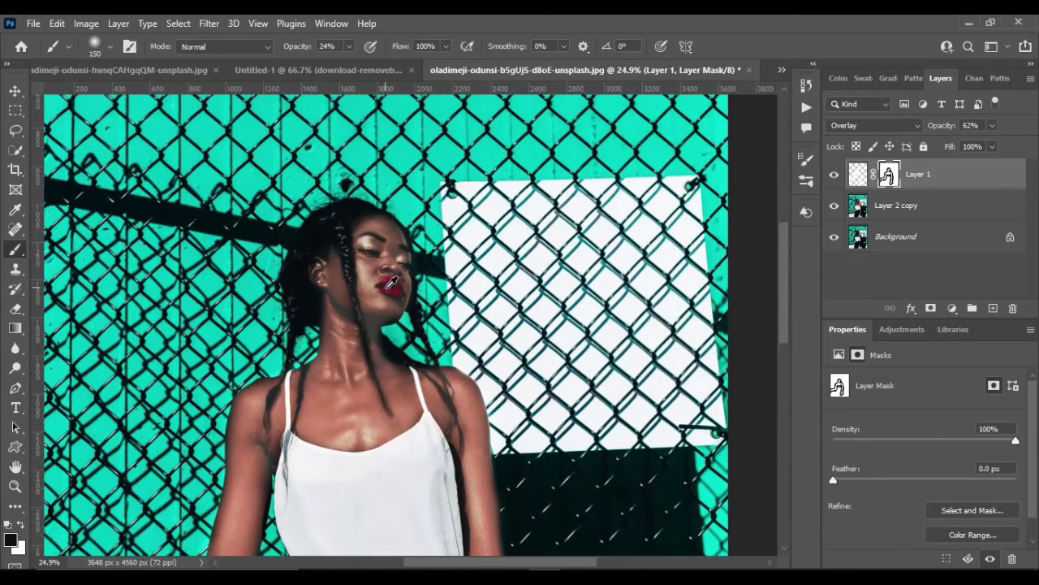
scroll(390, 282, "up", 2)
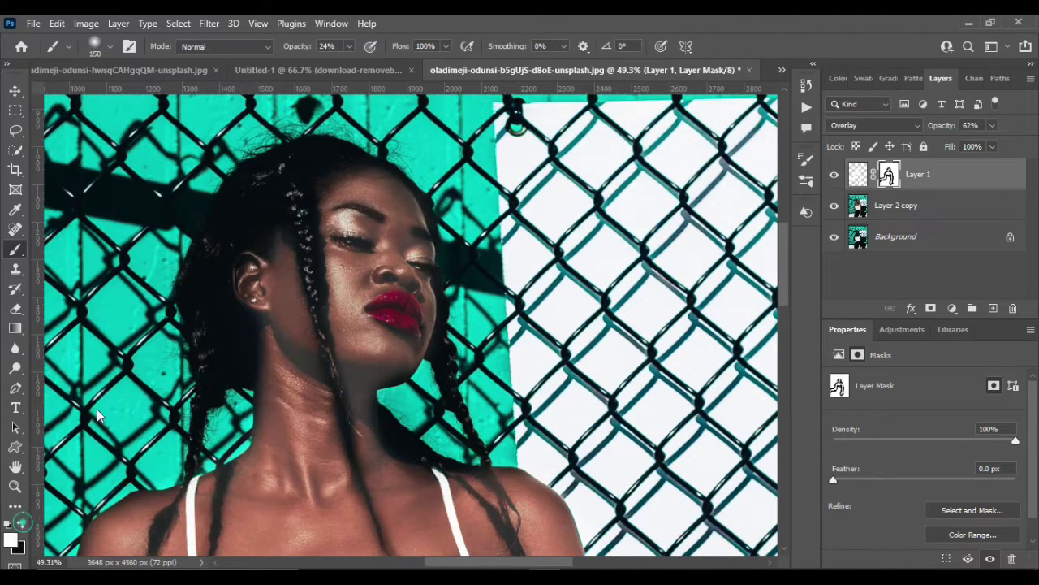
Touch up the forehead on the mask, then switch to black with a 50 px brush
left_click(363, 194)
left_click(20, 530)
scroll(400, 331, "up", 2)
scroll(399, 331, "up", 1)
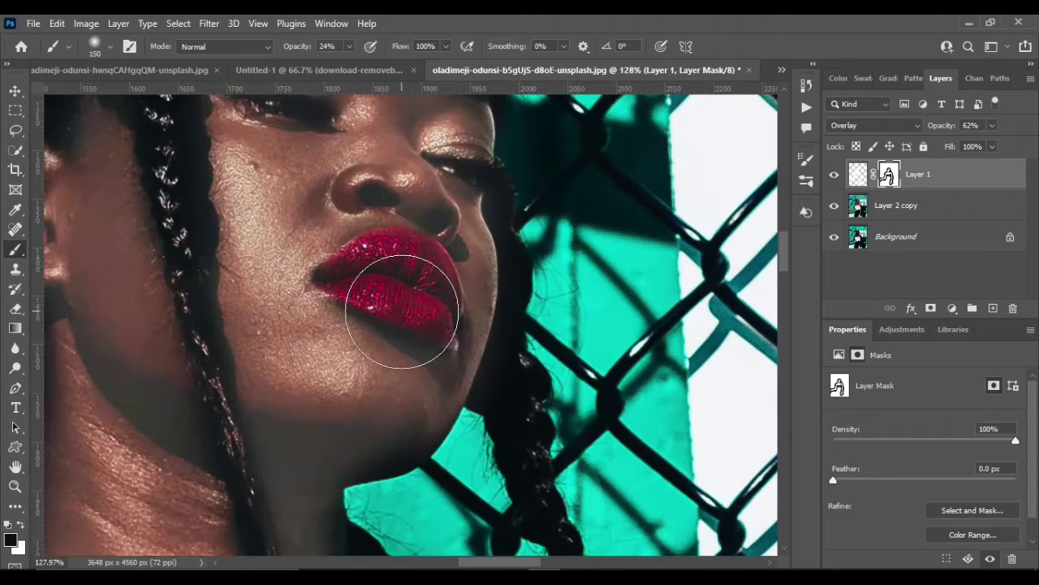
key("bracketleft")
key("bracketleft")
key("bracketleft")
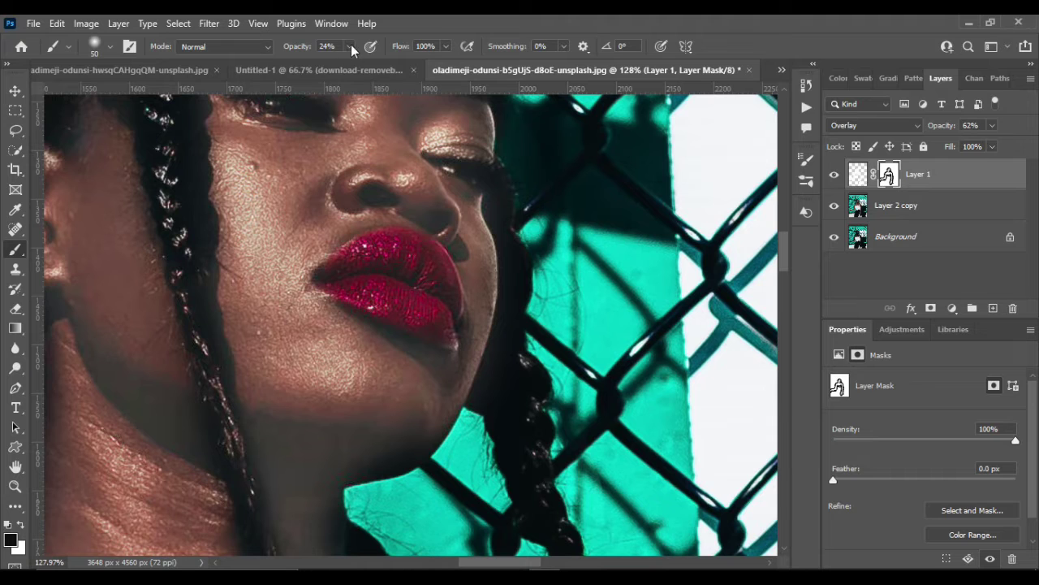
Set the brush opacity to 100%, then 62%, and enlarge the brush
left_click_drag(348, 63, 406, 63)
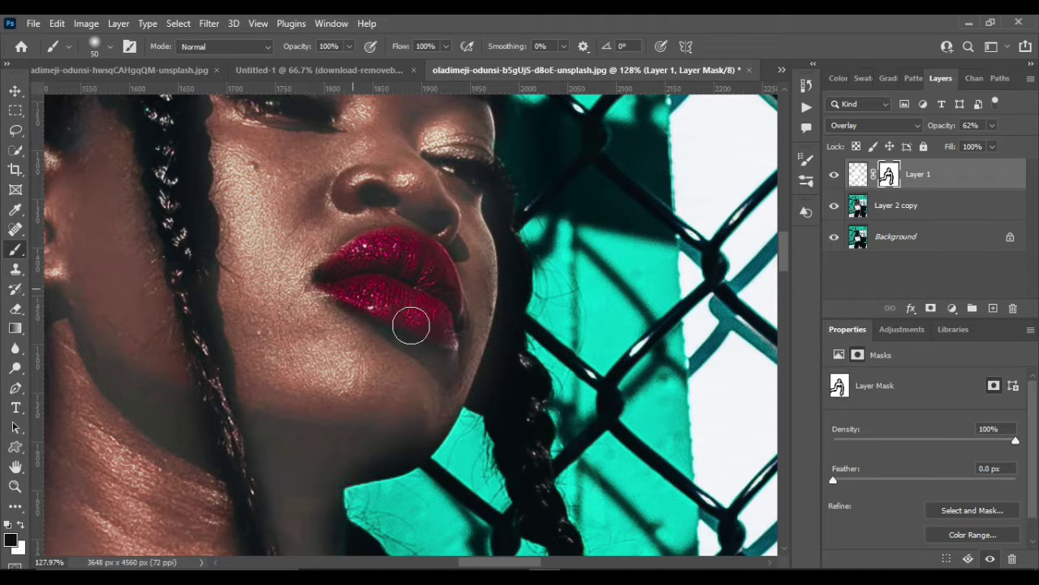
scroll(418, 289, "up", 5)
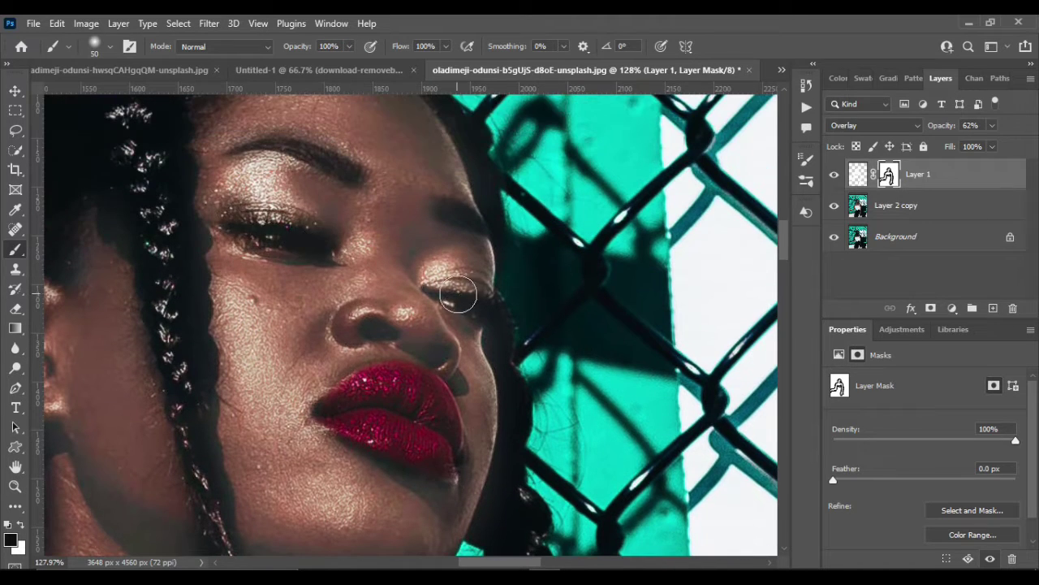
scroll(395, 248, "down", 2)
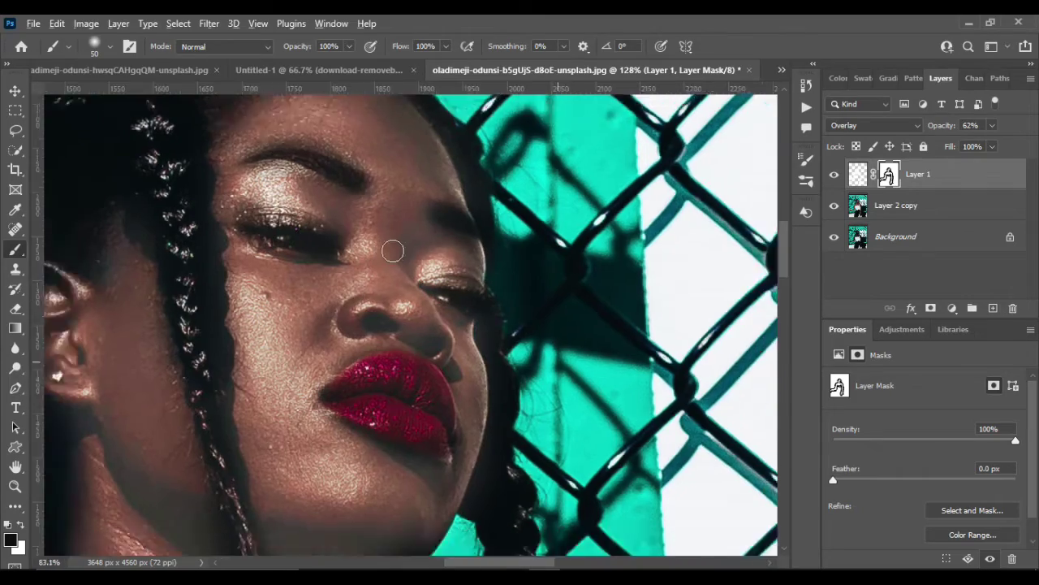
scroll(399, 245, "down", 3)
scroll(397, 248, "down", 2)
scroll(377, 217, "up", 3)
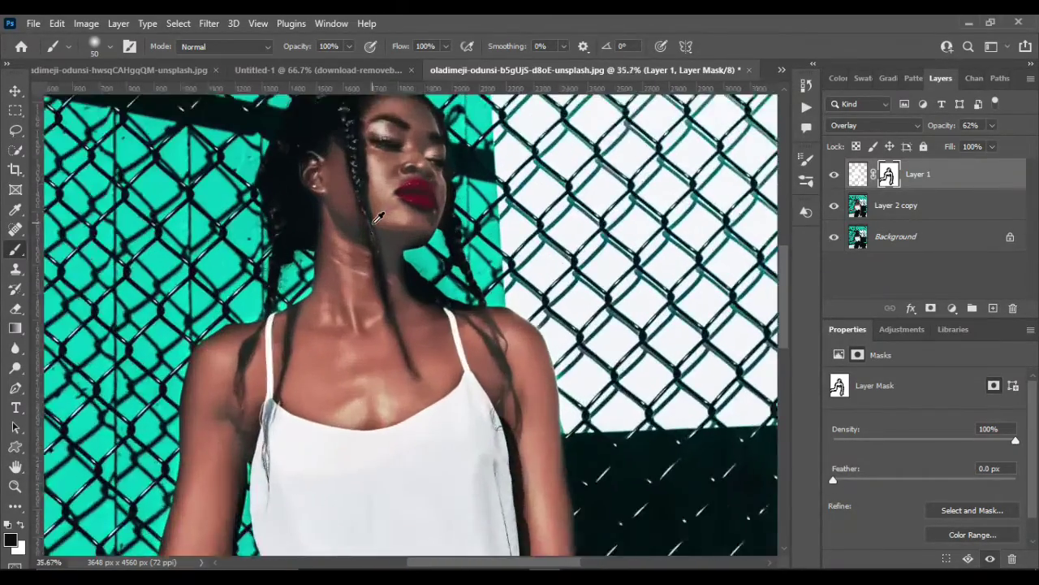
scroll(372, 222, "up", 2)
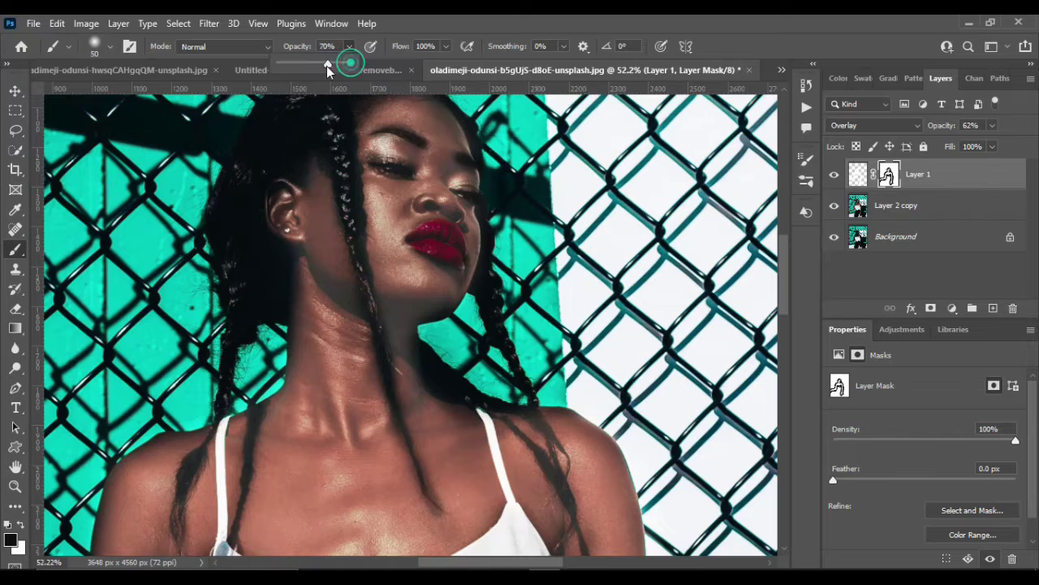
key("6")
key("2")
key("bracketright")
key("bracketright")
key("bracketright")
key("bracketright")
key("bracketright")
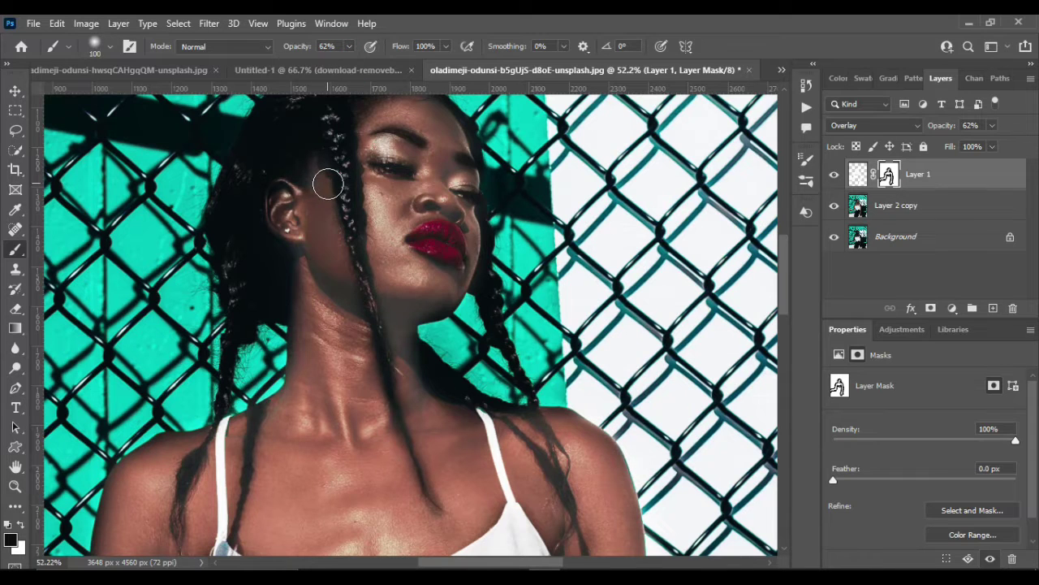
Lower the brush opacity to 26% and lightly touch up the cheek and shoulder
left_click(349, 47)
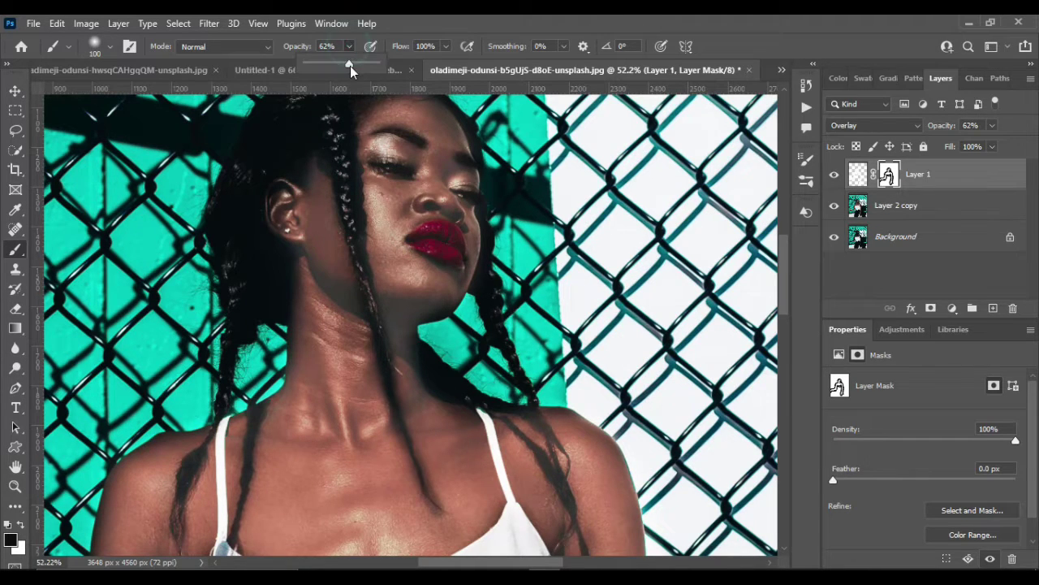
left_click_drag(350, 66, 324, 66)
left_click(322, 171)
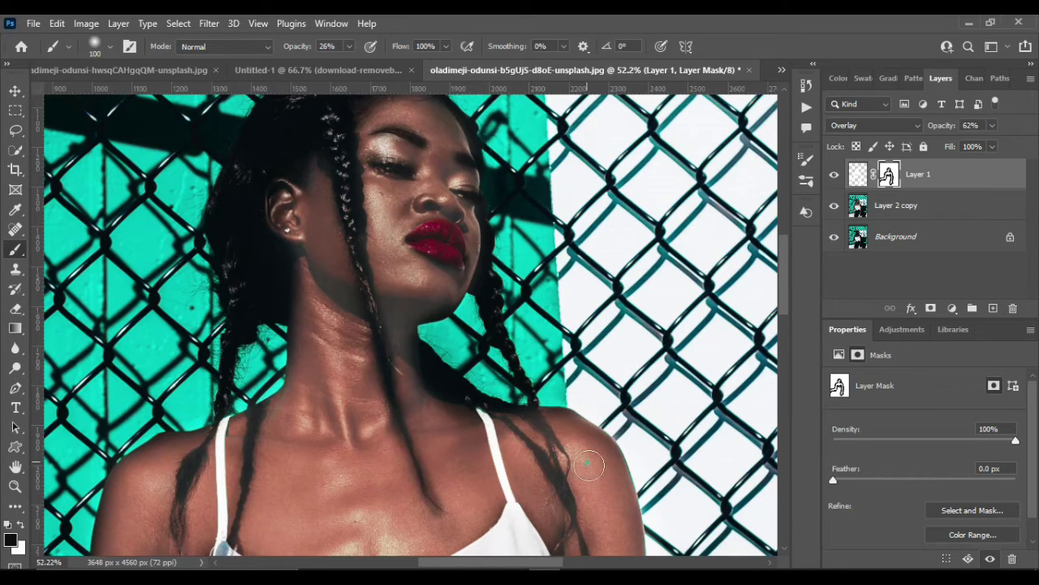
scroll(588, 465, "down", 2)
scroll(581, 459, "down", 2)
scroll(572, 450, "down", 2)
scroll(561, 438, "down", 2)
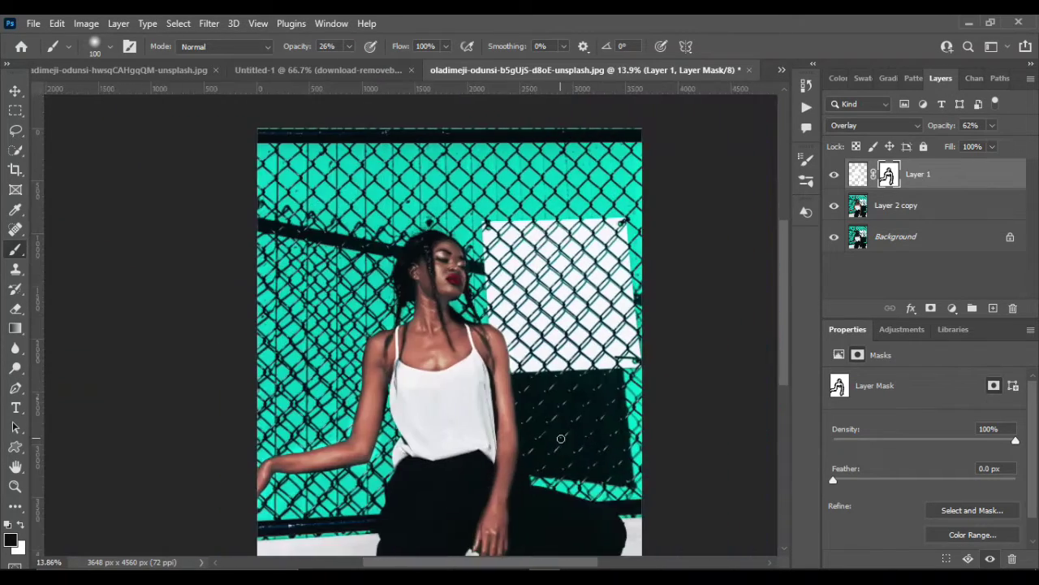
scroll(560, 439, "up", 2)
scroll(525, 466, "up", 2)
scroll(503, 479, "up", 2)
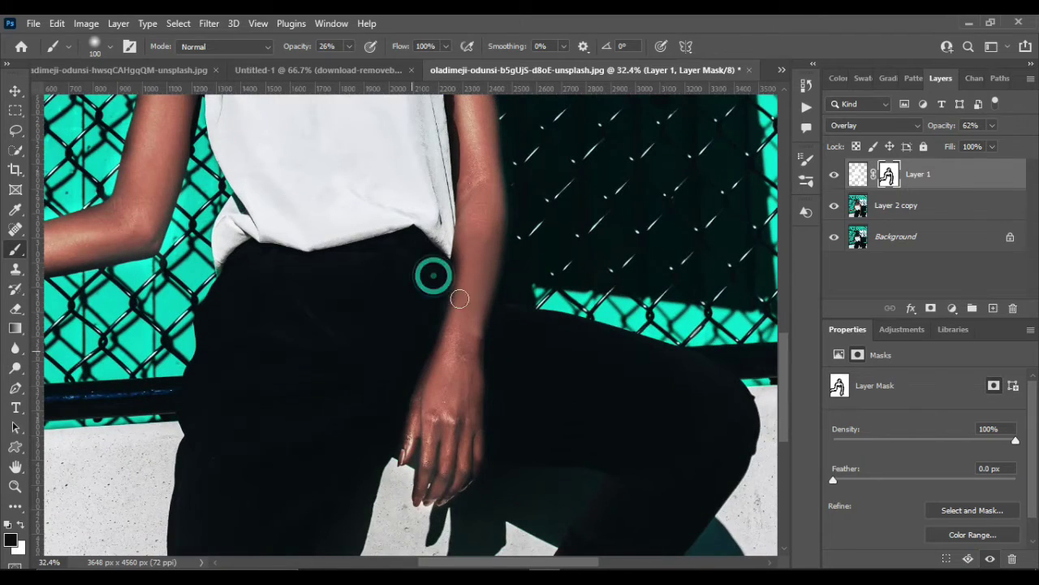
left_click(16, 90)
Merge Layer 2 copy and Layer 1 into a single Layer 1
left_click(918, 208)
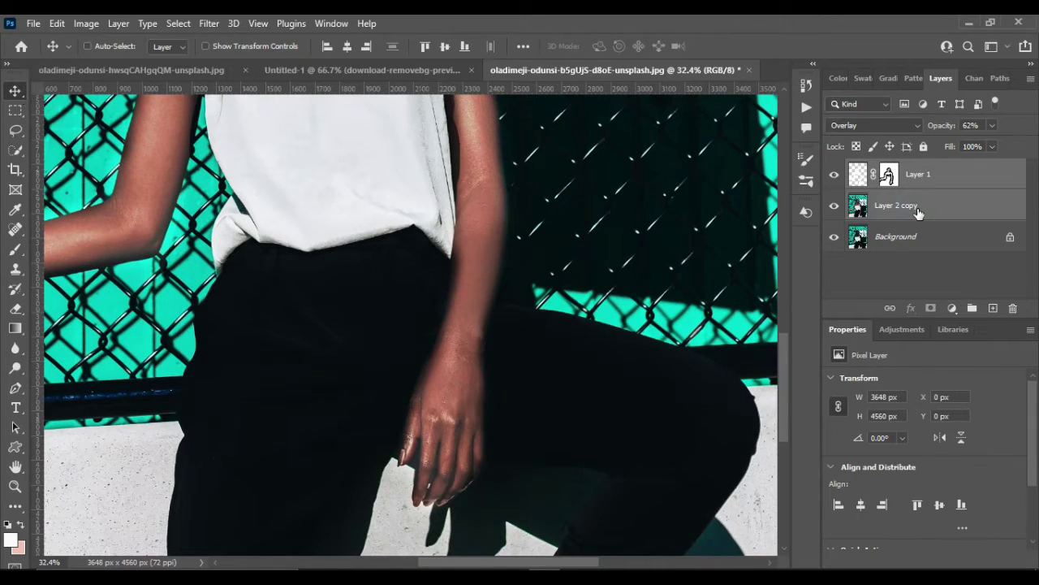
key("ctrl+e")
scroll(515, 329, "down", 2)
scroll(515, 329, "down", 1)
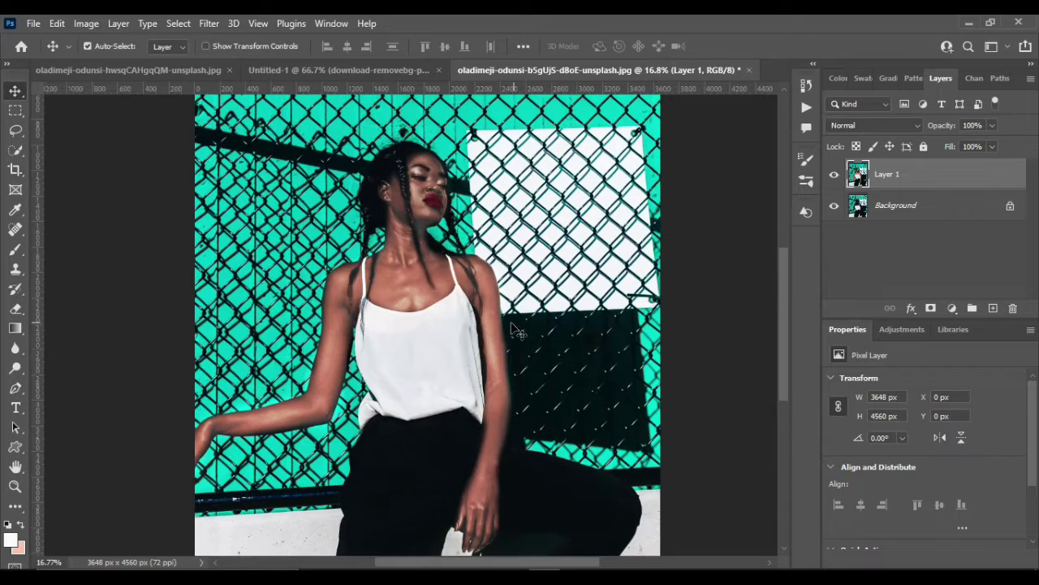
left_click(210, 24)
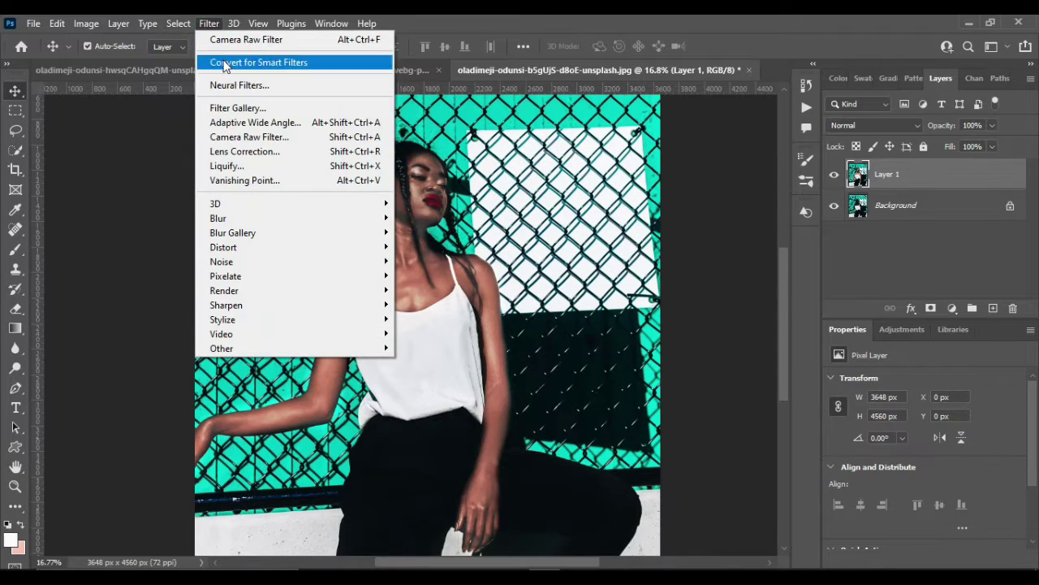
left_click(227, 143)
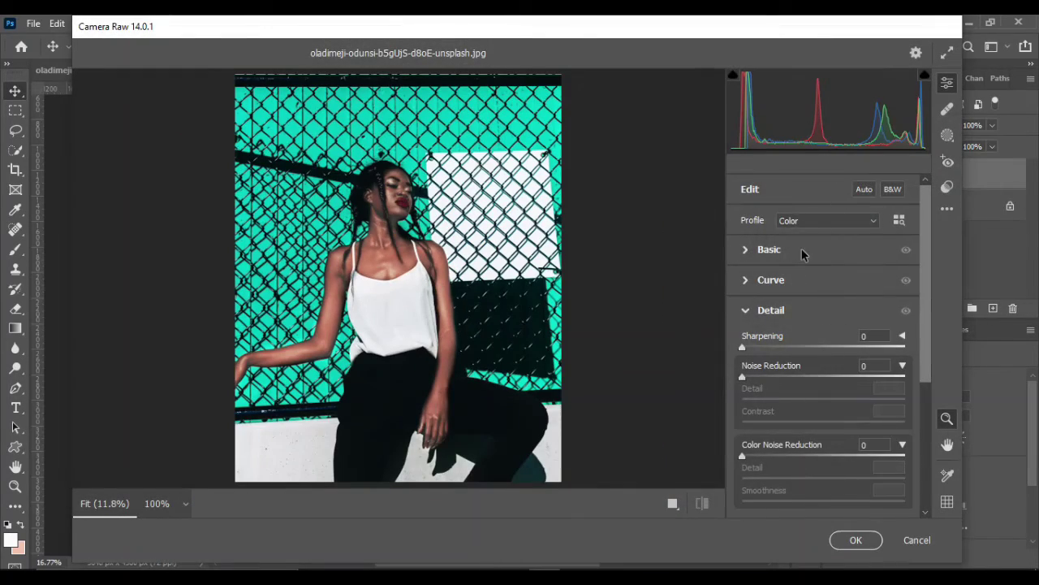
left_click(802, 251)
left_click(915, 540)
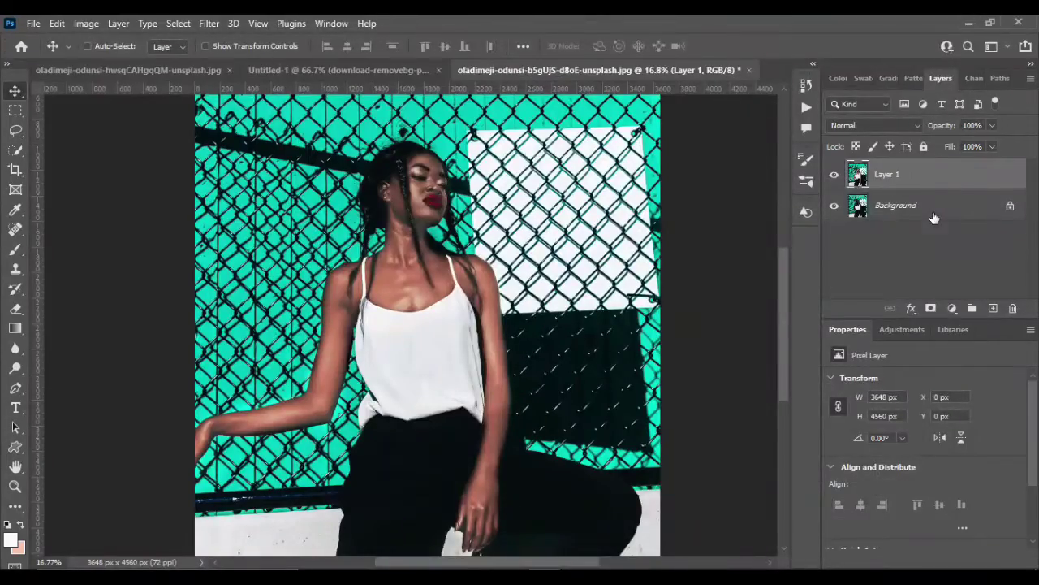
Duplicate Layer 1 and warm the copy with Camera Raw Temperature +7
key("ctrl+j")
left_click(209, 23)
left_click(239, 122)
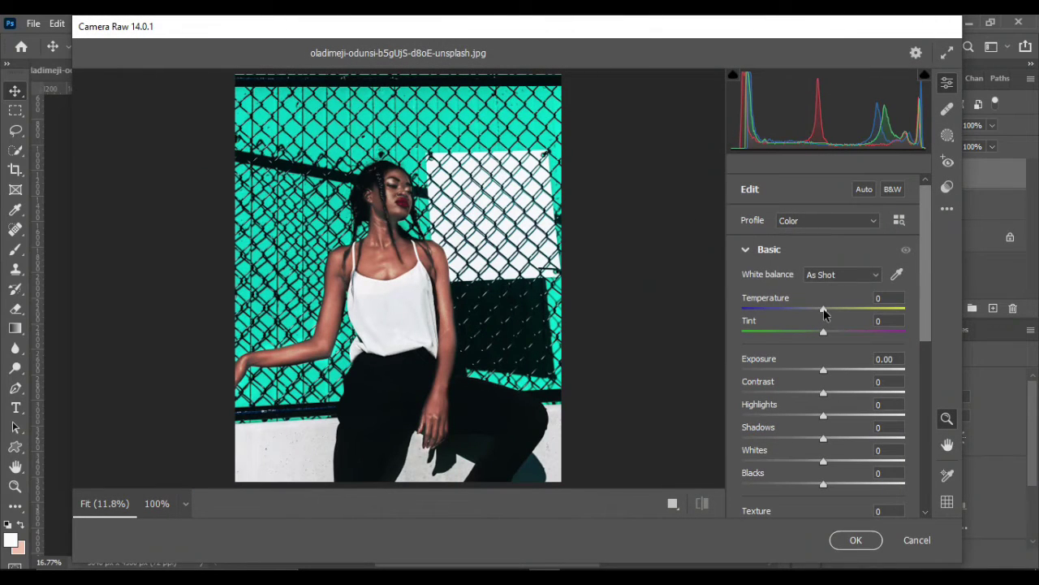
left_click_drag(824, 309, 830, 317)
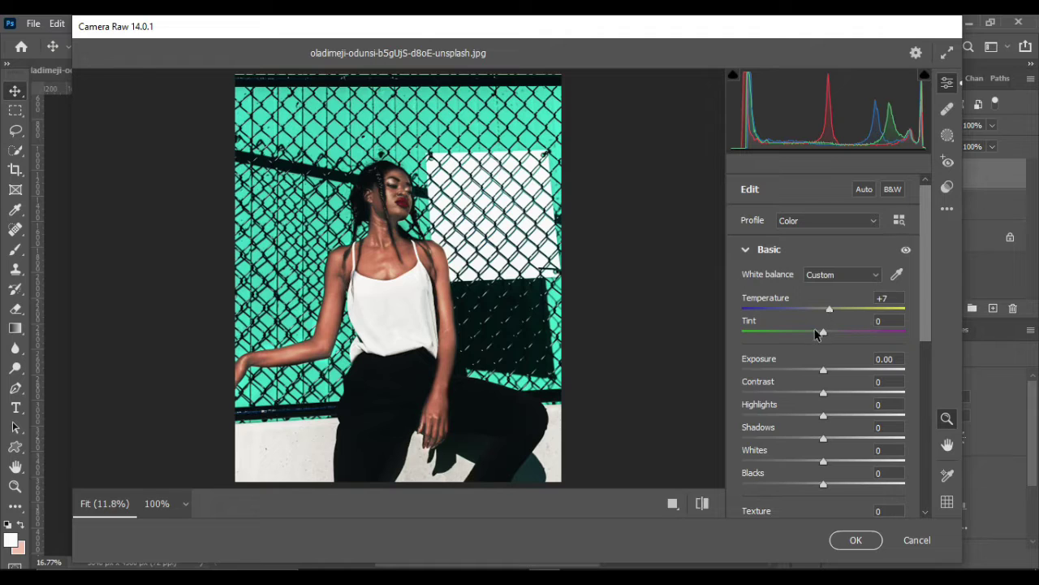
left_click(854, 539)
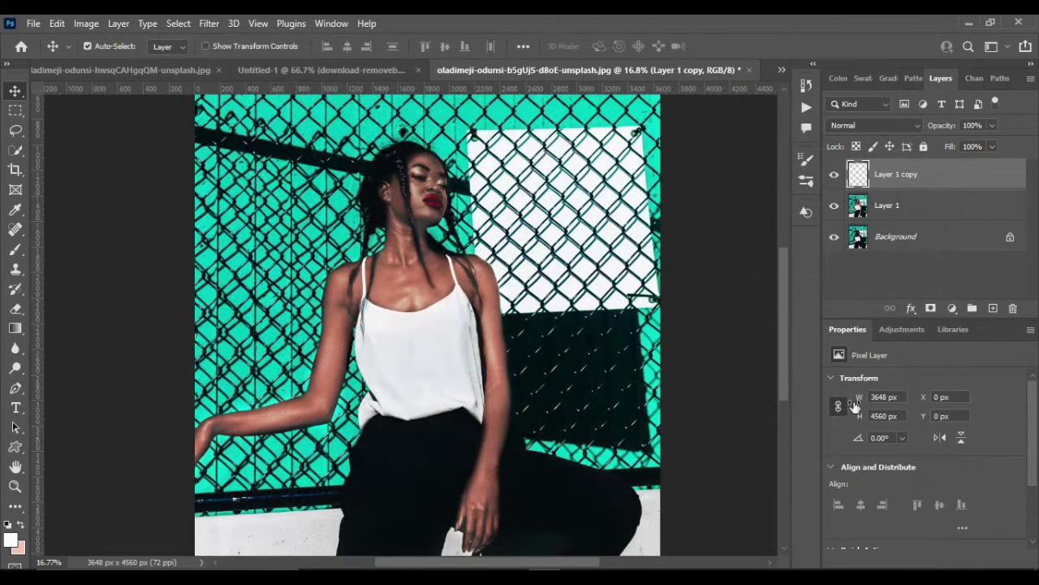
Merge Layer 1 into Layer 1 copy and toggle its visibility to compare before and after
left_click(918, 210, "shift")
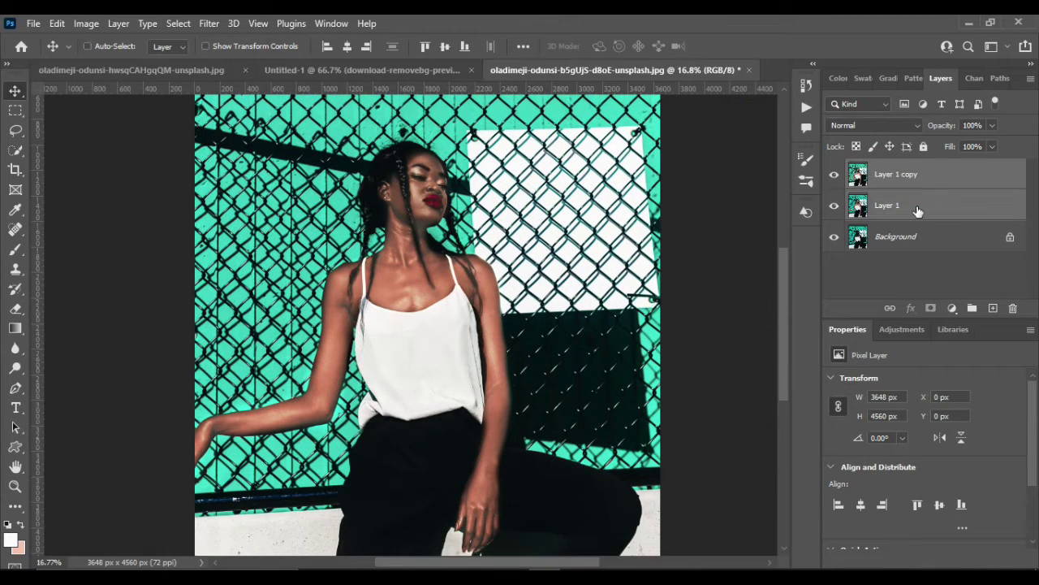
key("ctrl+e")
left_click(834, 176)
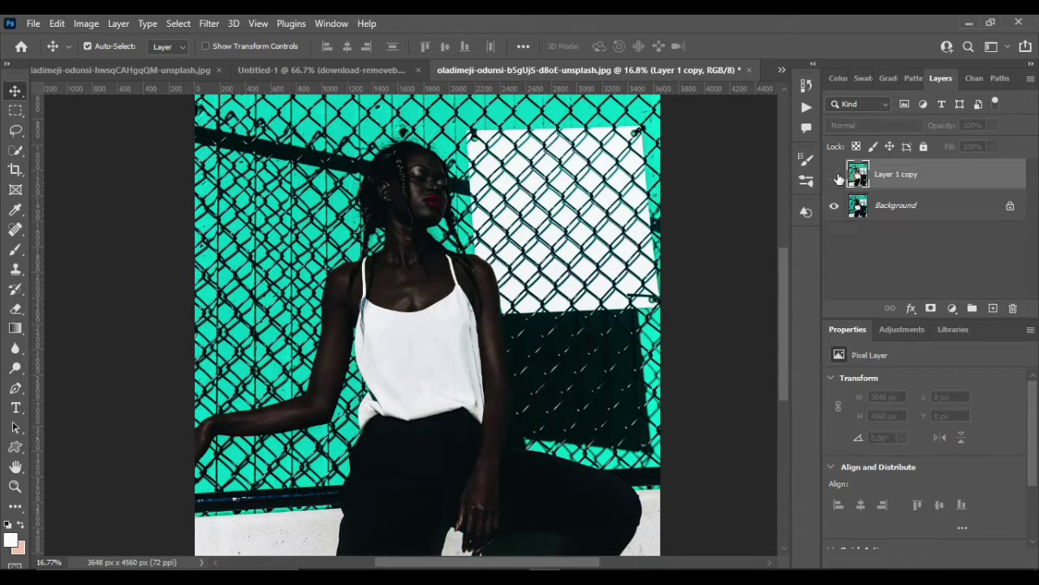
left_click(835, 175)
left_click(835, 175)
left_click(835, 176)
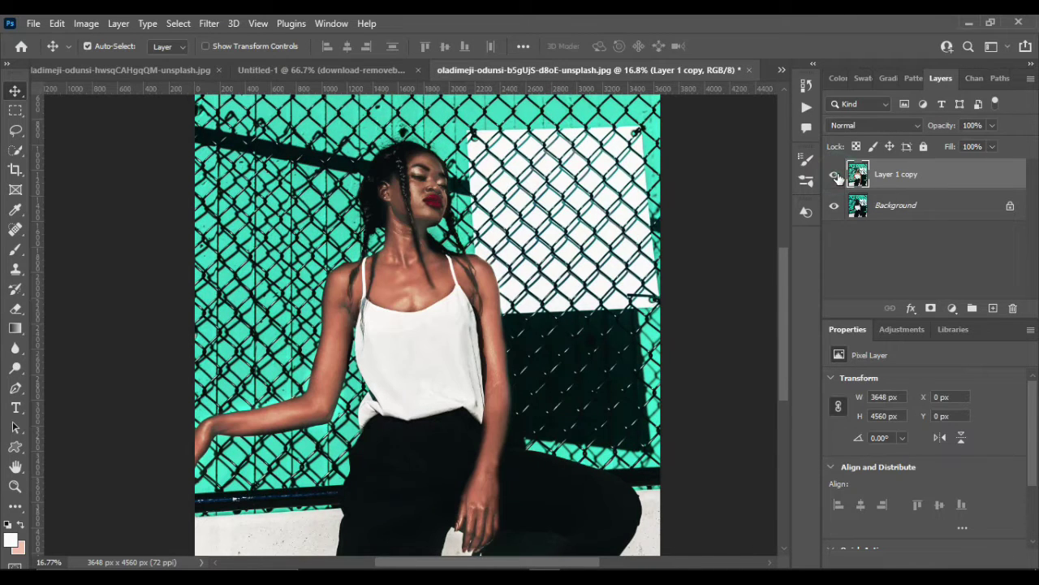
left_click(835, 175)
left_click(834, 175)
scroll(520, 264, "down", 2)
scroll(519, 264, "up", 2)
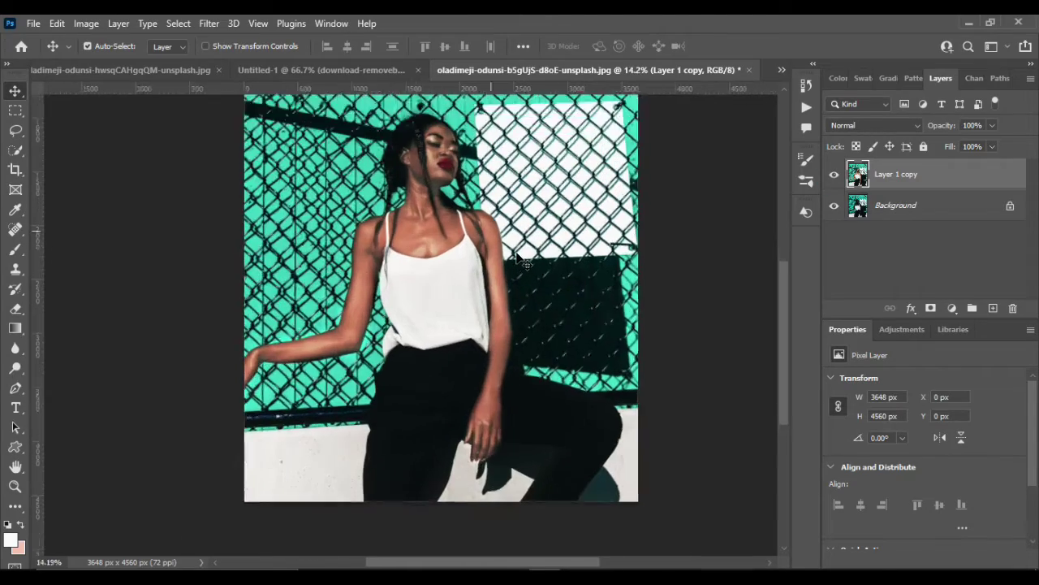
scroll(520, 260, "up", 1)
scroll(519, 260, "up", 5)
scroll(488, 284, "up", 4)
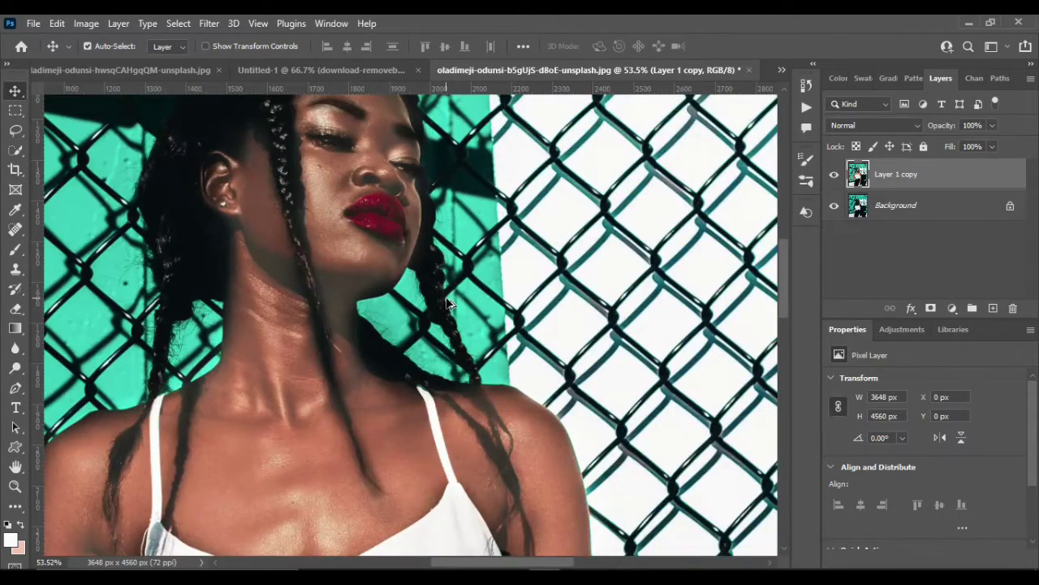
scroll(446, 301, "down", 7)
scroll(447, 300, "down", 3)
scroll(448, 302, "down", 2)
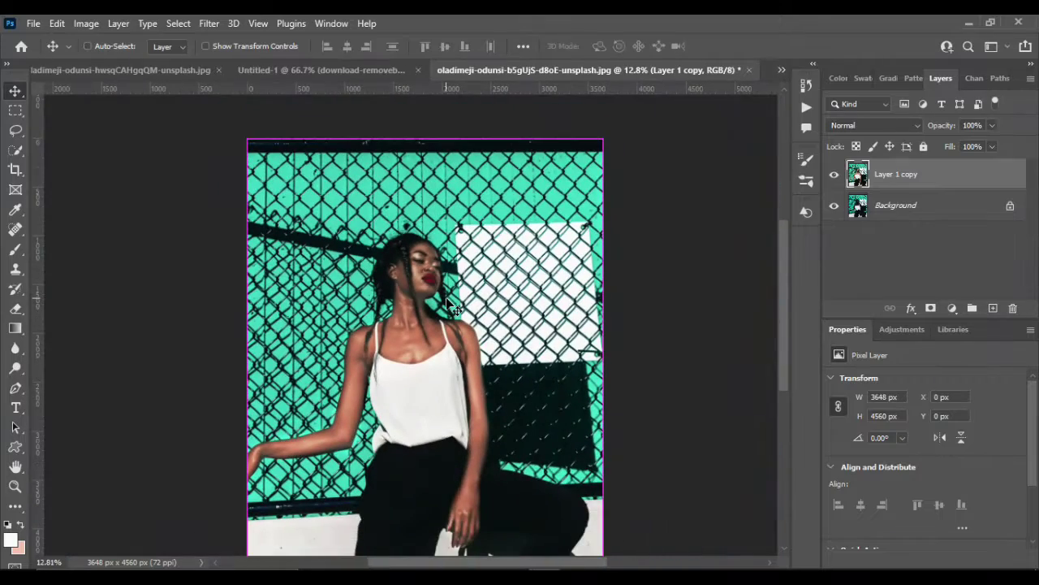
scroll(452, 307, "down", 1)
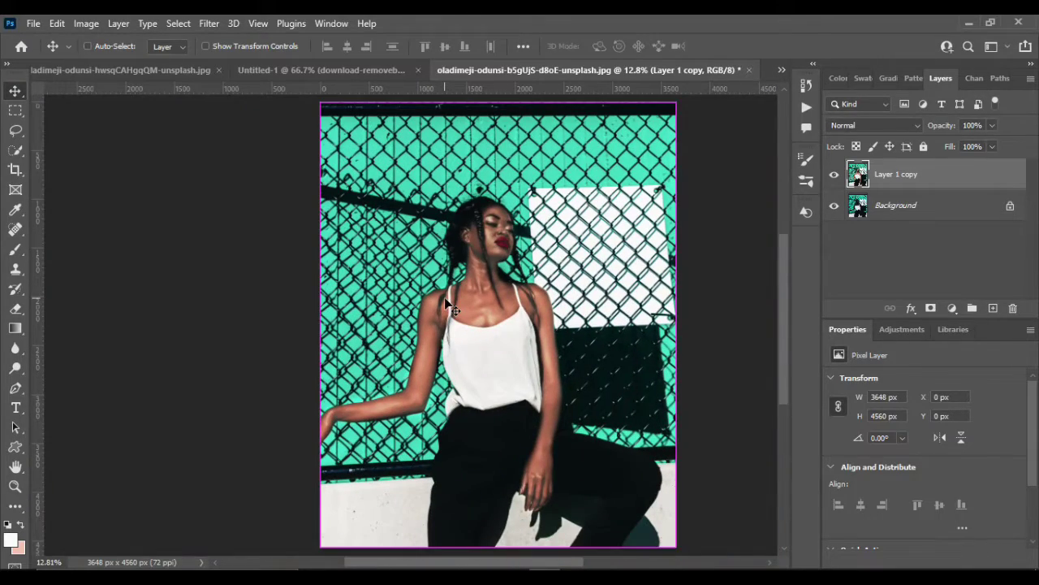
Add a Brightness/Contrast adjustment layer that slightly brightens the image
left_click(952, 307)
left_click(946, 88)
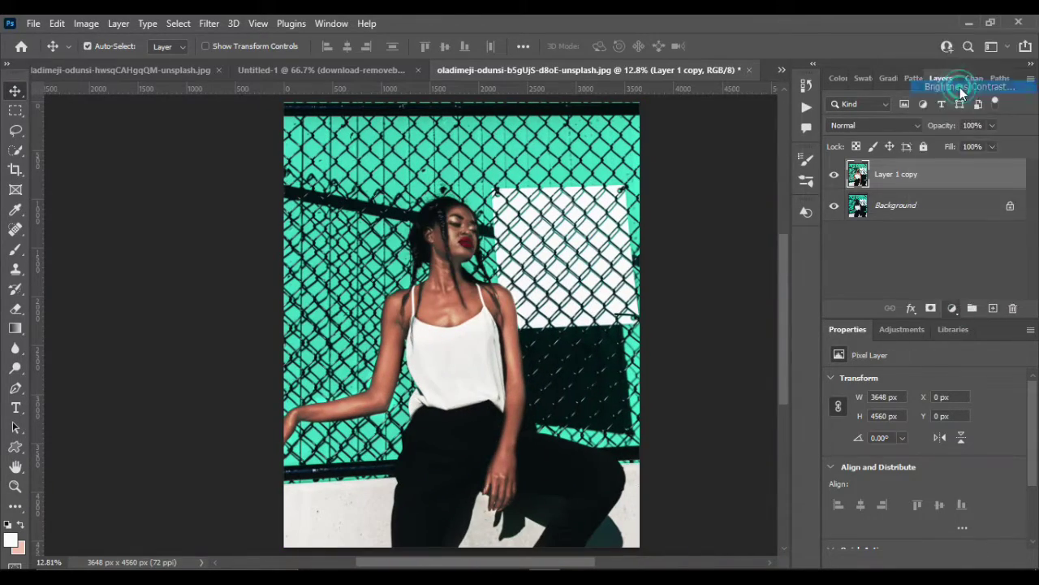
mouse_move(924, 423)
left_mouse_down()
mouse_move(938, 422)
mouse_move(917, 422)
mouse_move(946, 452)
left_mouse_up()
Add a Levels adjustment with midtones 1.04 and white point 253
left_click(952, 308)
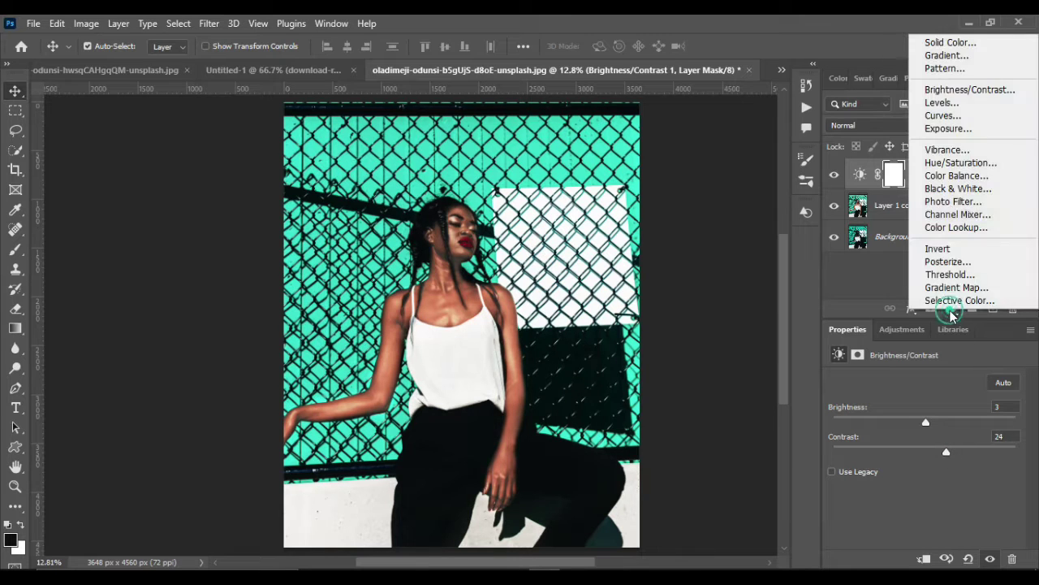
left_click(942, 102)
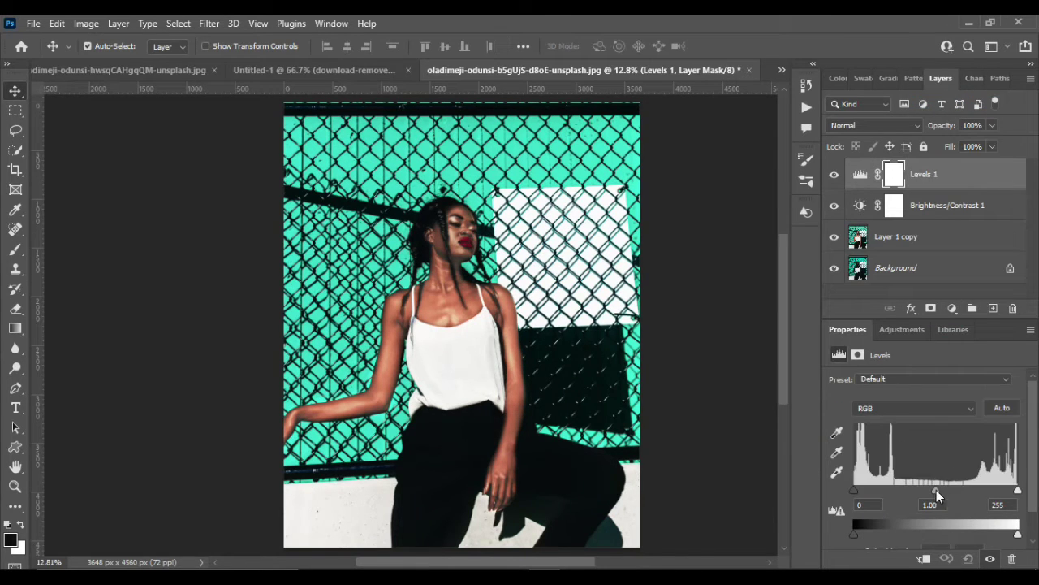
mouse_move(936, 490)
left_mouse_down()
mouse_move(921, 489)
mouse_move(947, 486)
left_mouse_up()
left_click_drag(937, 489, 933, 490)
mouse_move(1016, 490)
left_mouse_down()
mouse_move(997, 491)
mouse_move(1025, 497)
mouse_move(1018, 492)
left_mouse_up()
Clip Levels 1 and Brightness/Contrast 1 to Layer 1 copy and compare before and after
left_click(946, 294)
left_click(938, 176)
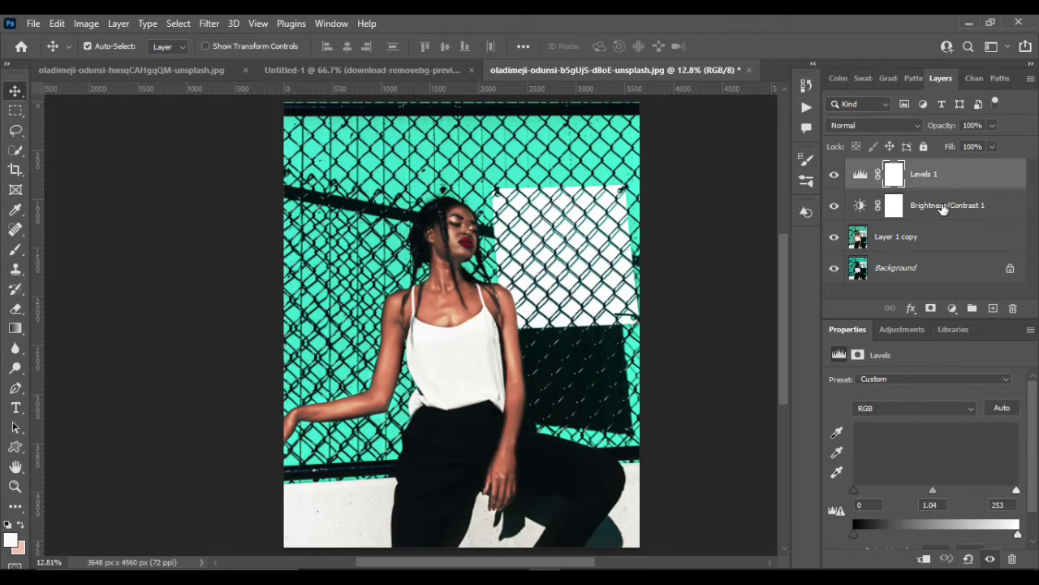
left_click(940, 205, "shift")
right_click(940, 205)
left_click(822, 327)
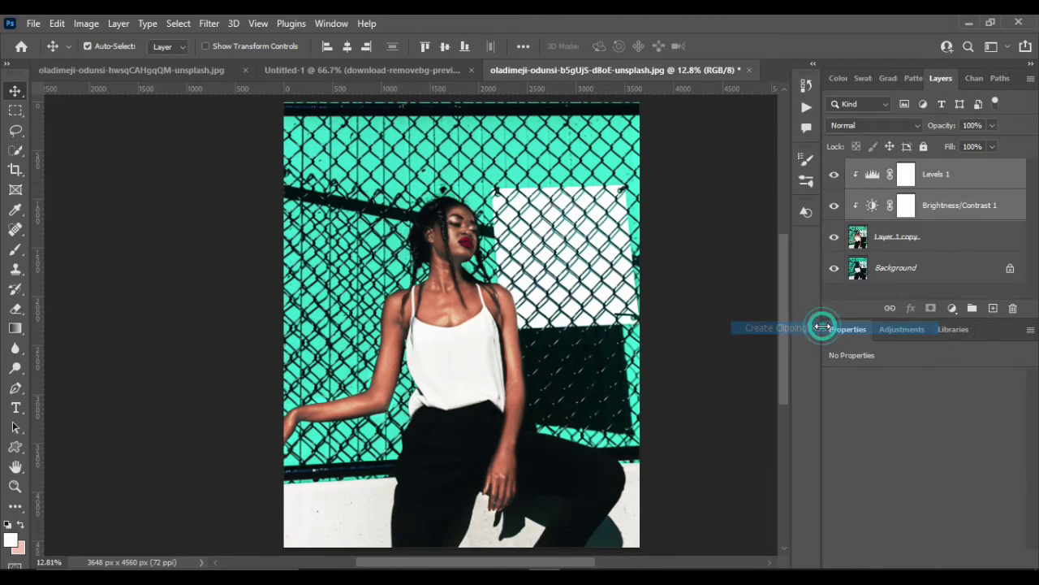
left_click(835, 237)
left_click(835, 237)
left_click(834, 237)
left_click(835, 238)
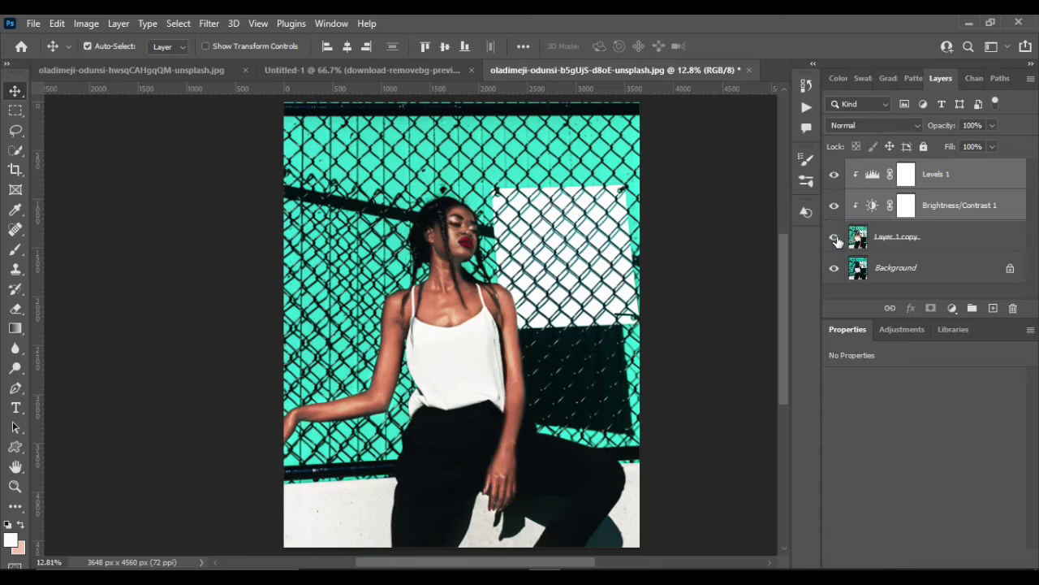